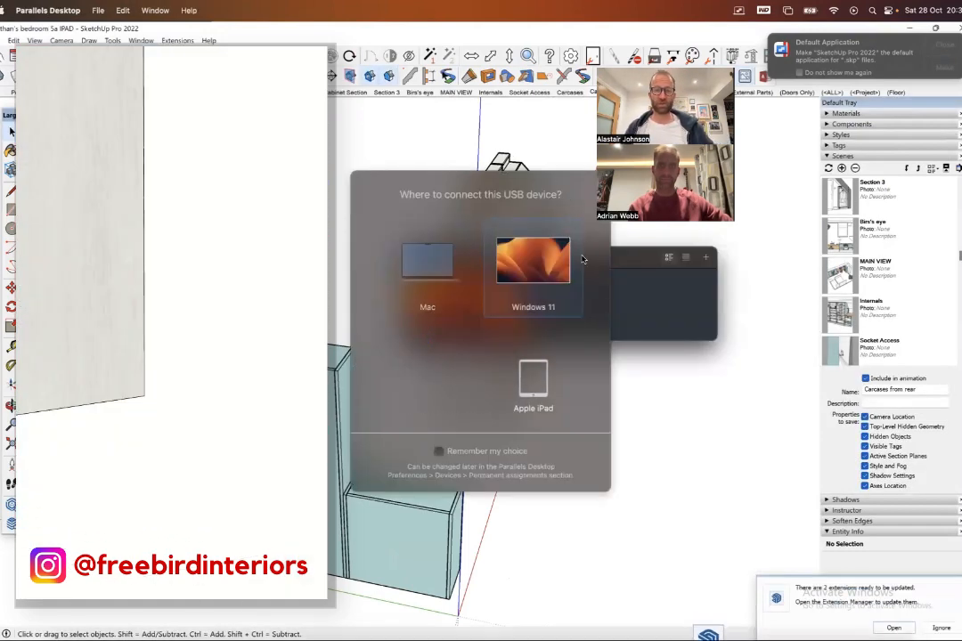
- Clear the USB device prompt and the Control Center window, and show the Perspective scene
click(459, 303)
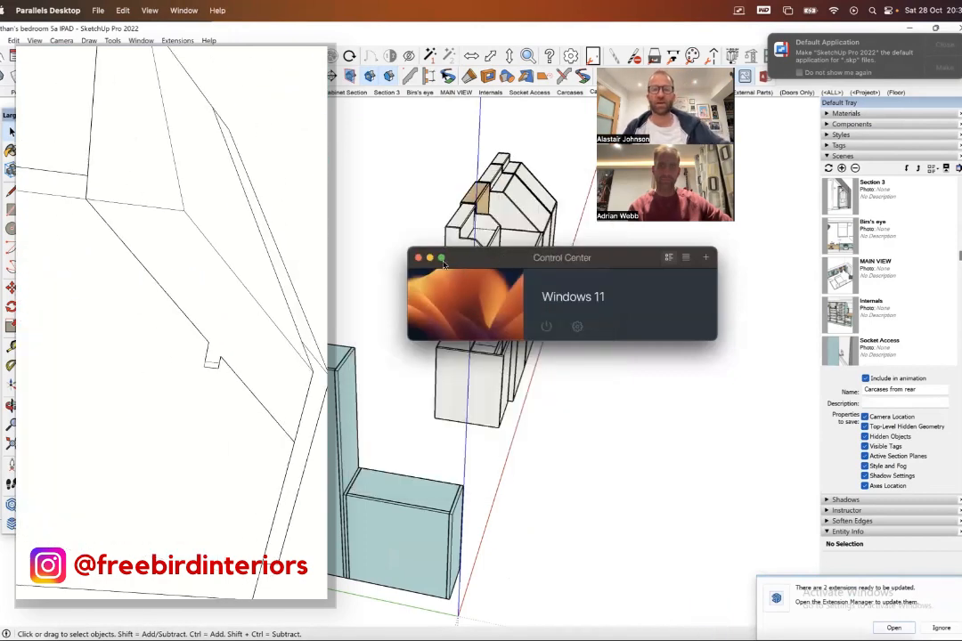
click(429, 257)
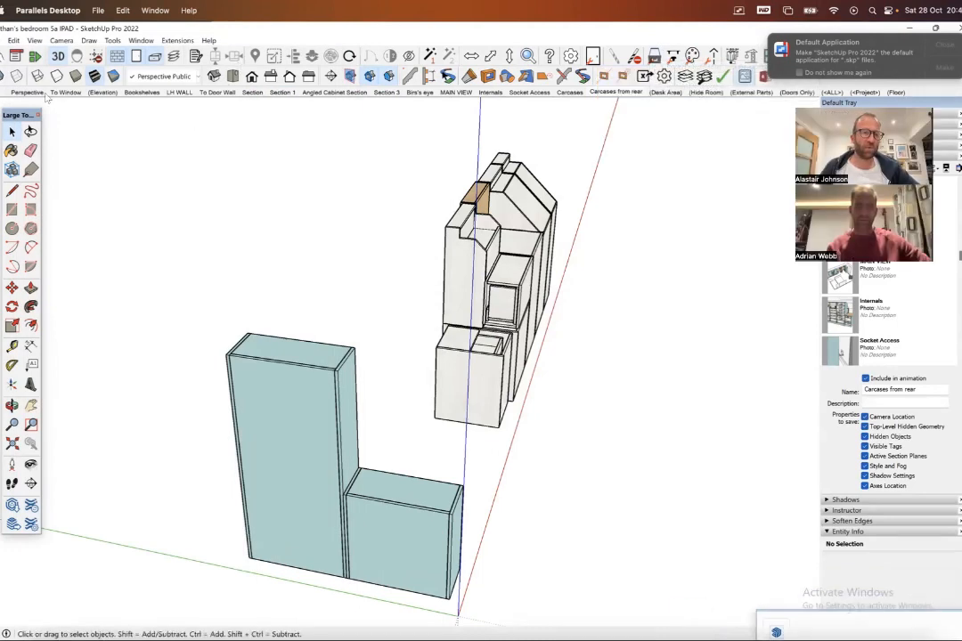
click(26, 91)
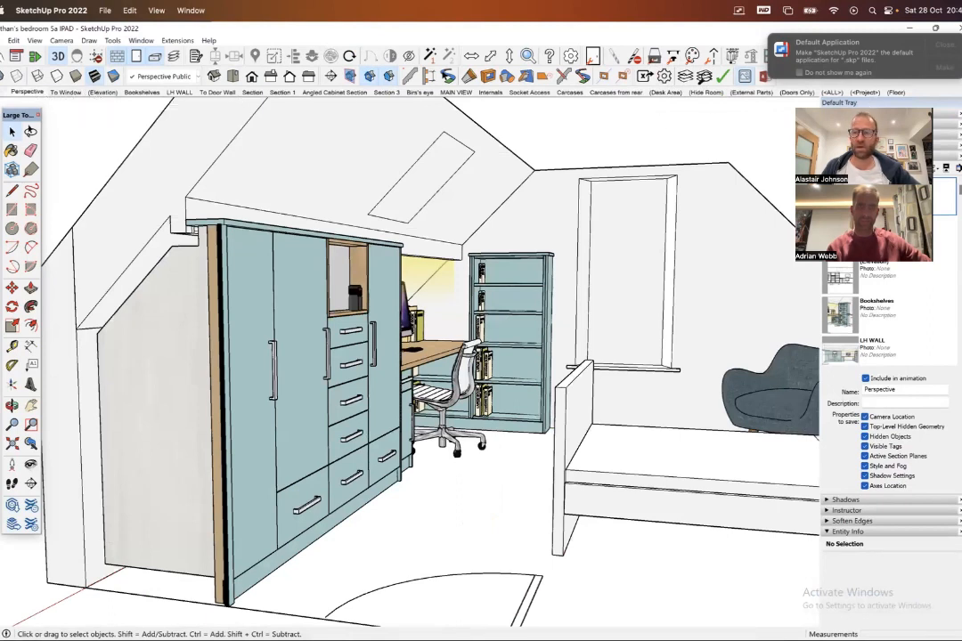
- Widen the default tray with the Scenes list expanded
click(829, 156)
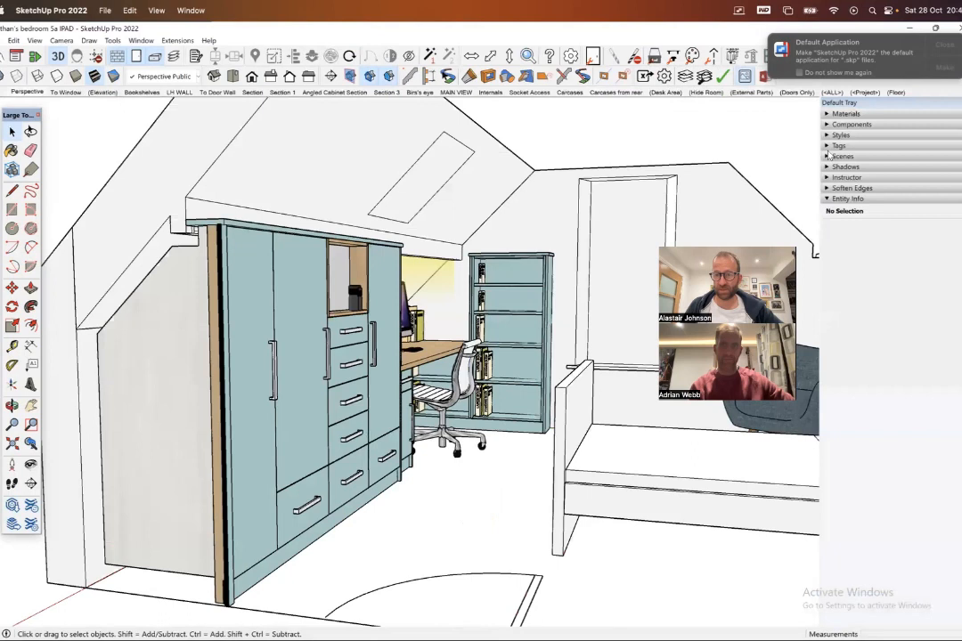
click(827, 156)
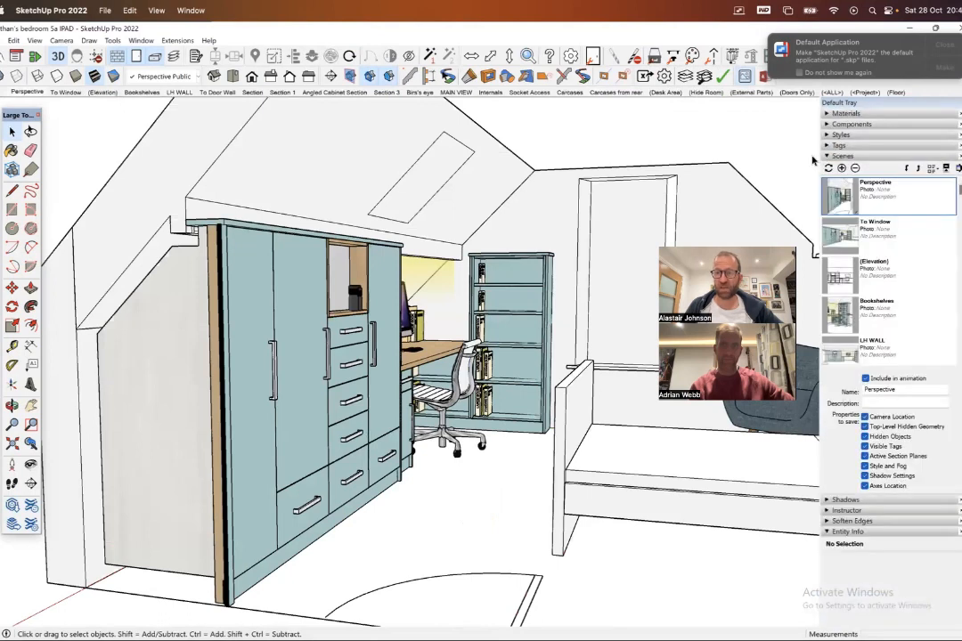
drag(820, 159, 719, 160)
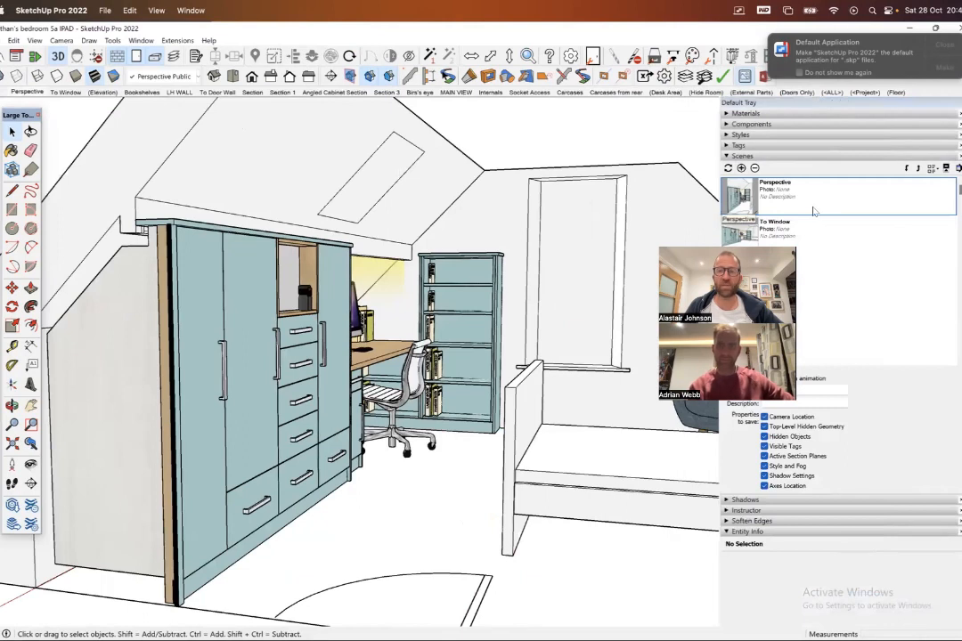
- Compare the To Window scene with the Perspective scene to see which room objects each one displays
click(71, 92)
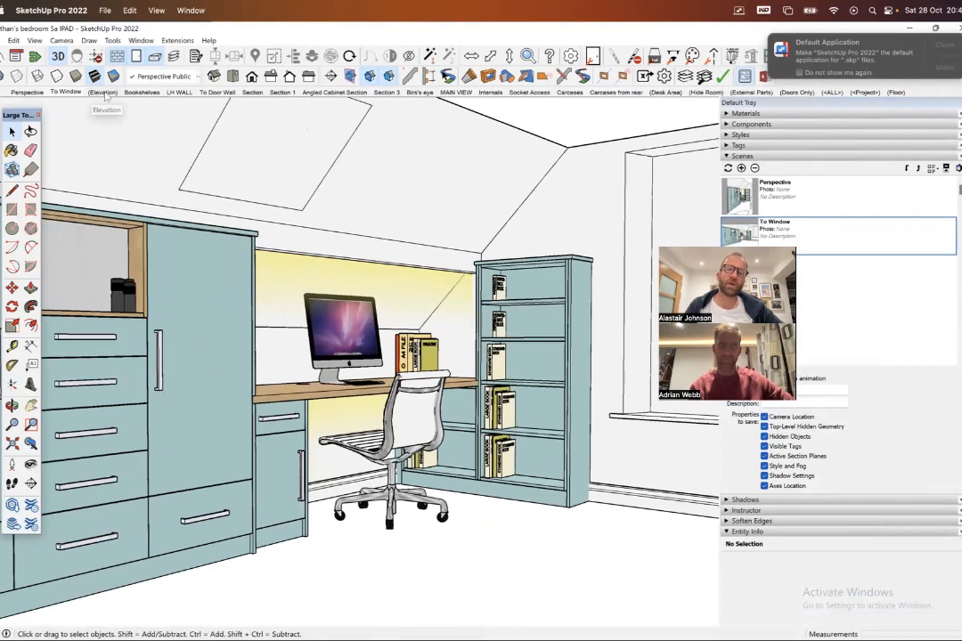
click(26, 92)
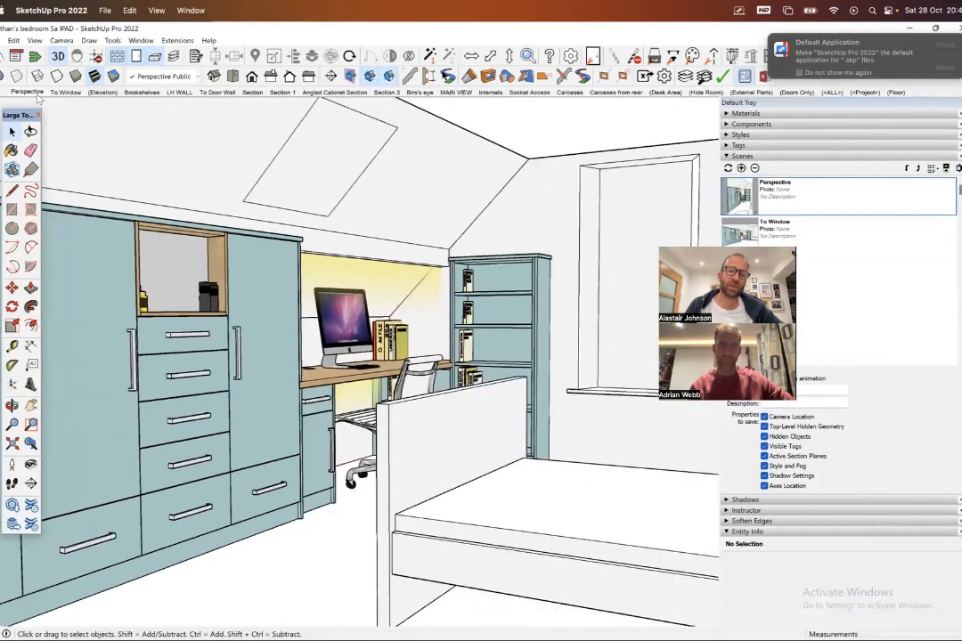
click(67, 91)
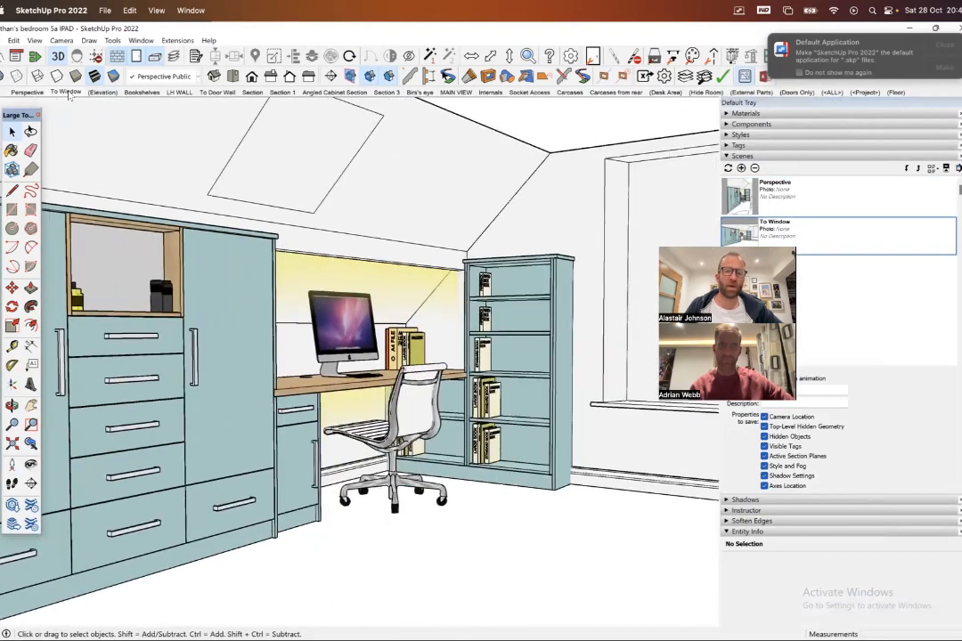
click(27, 92)
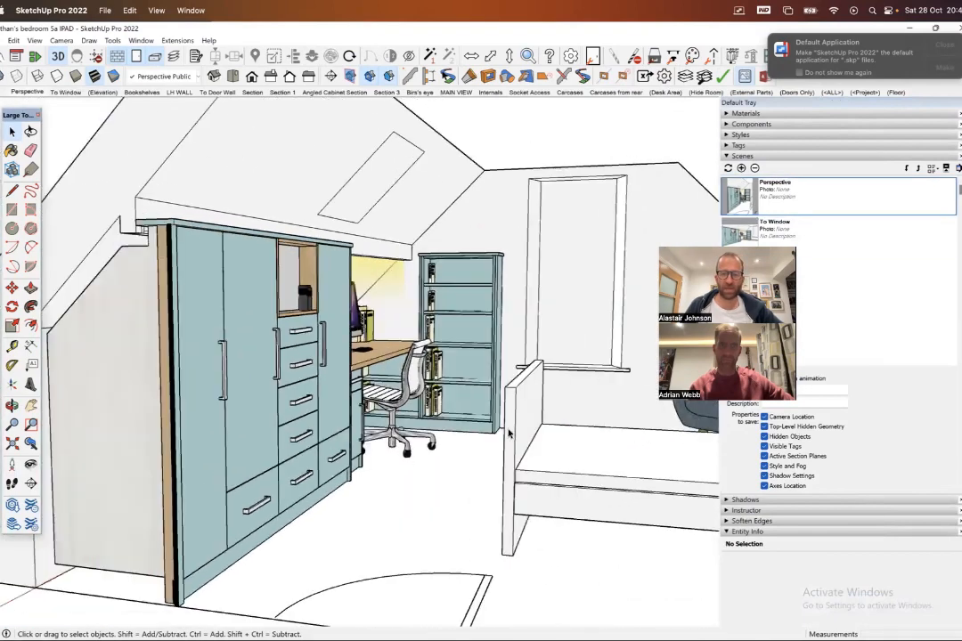
- Select the bed in the Perspective scene and check its visibility in the To Window scene
click(533, 425)
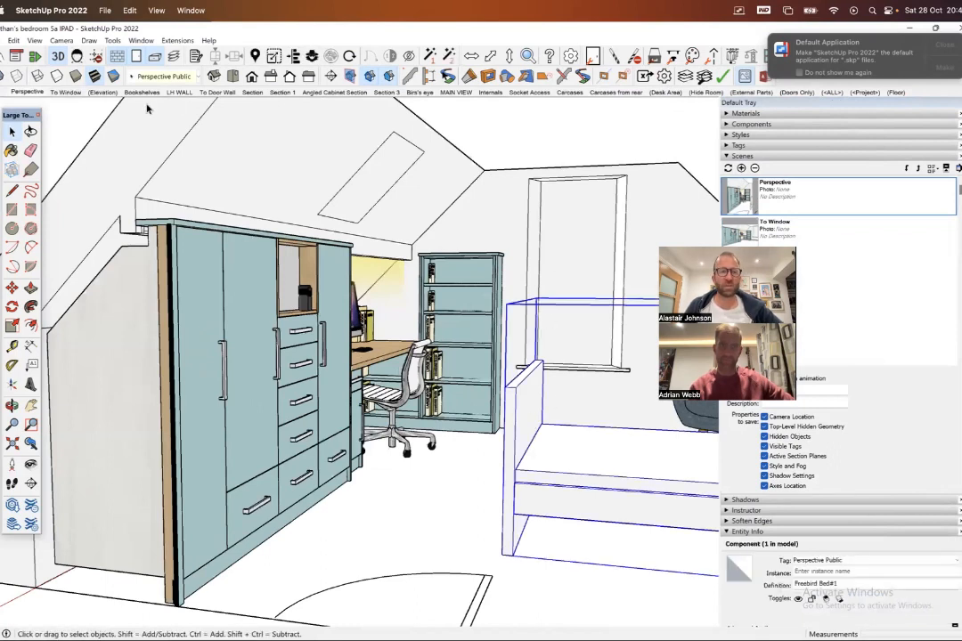
click(67, 92)
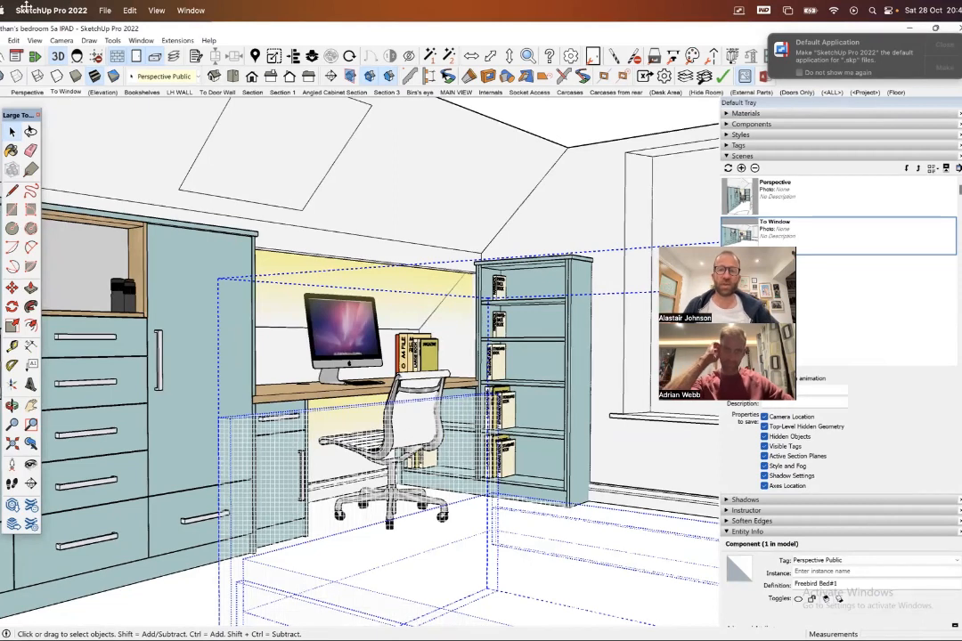
click(545, 118)
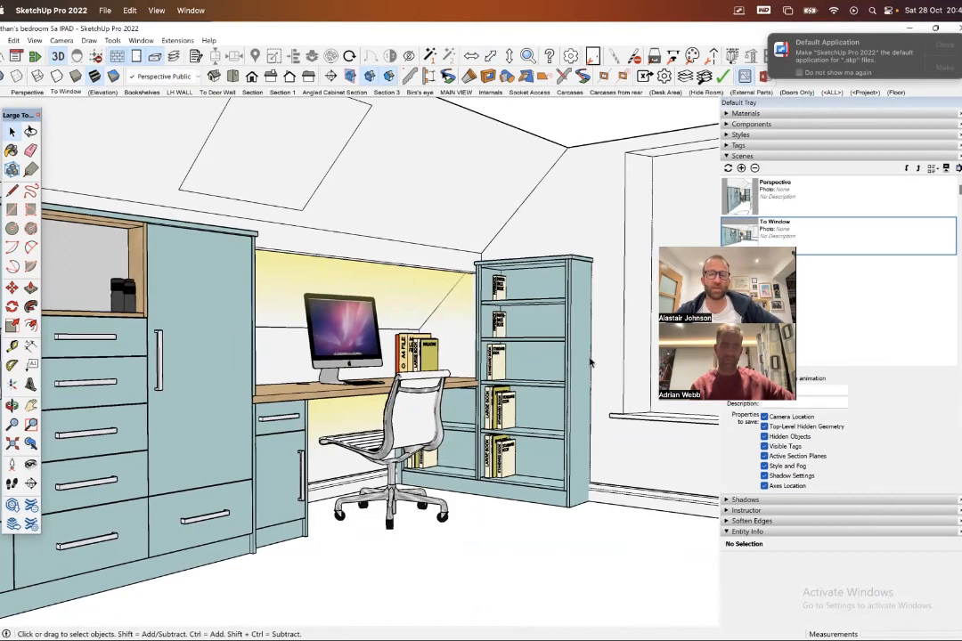
- Hide the paperback book on the bookcase's top shelf and update the To Window scene with the current view
scroll(497, 288, up, 3)
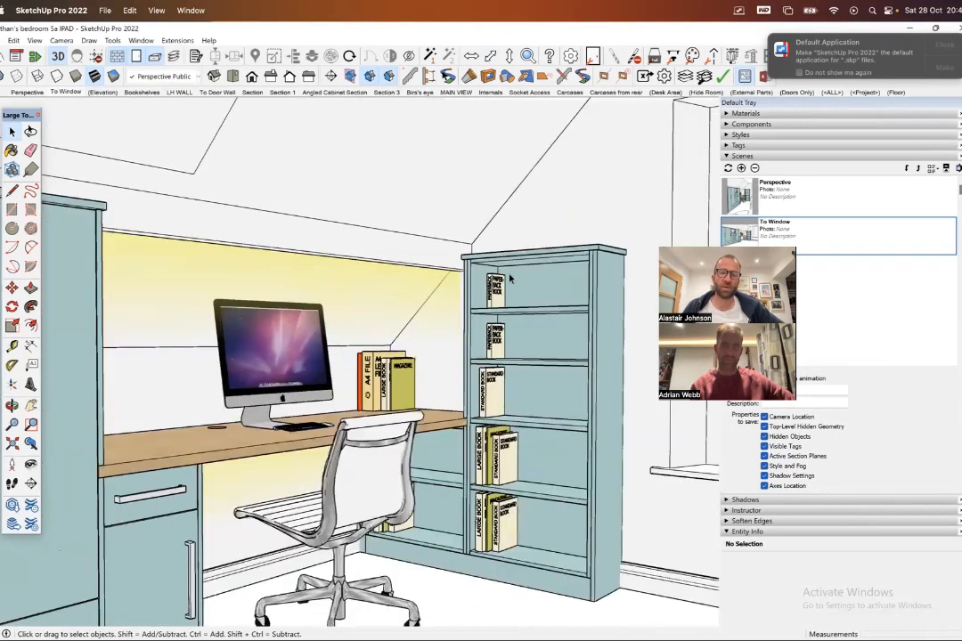
click(495, 294)
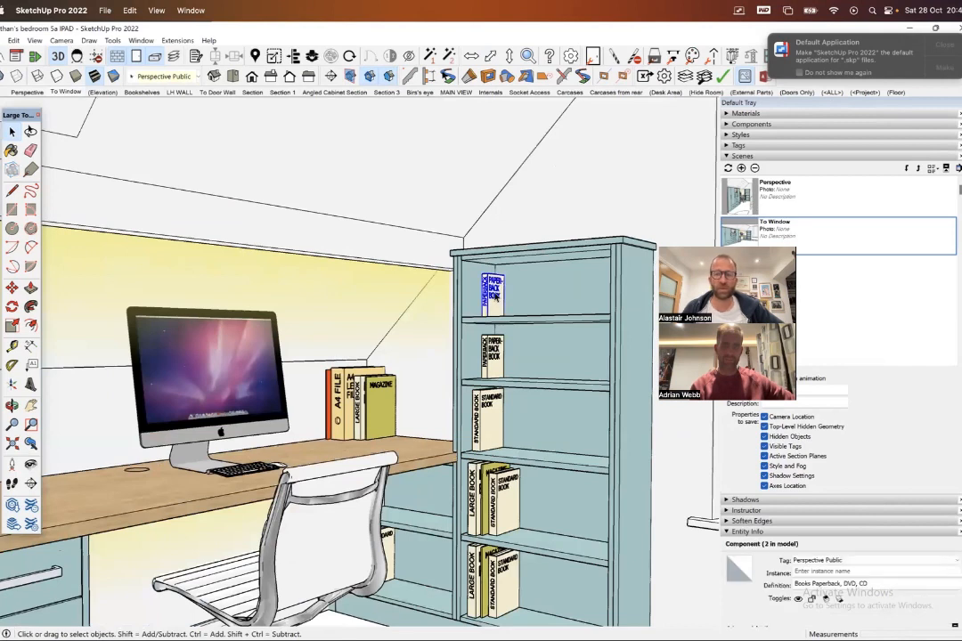
right_click(496, 297)
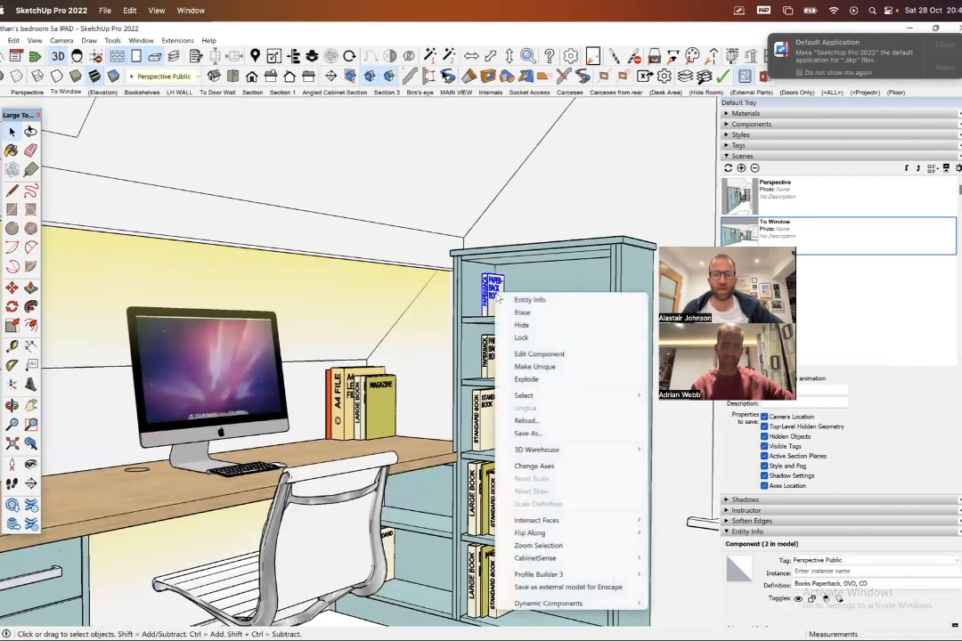
click(523, 326)
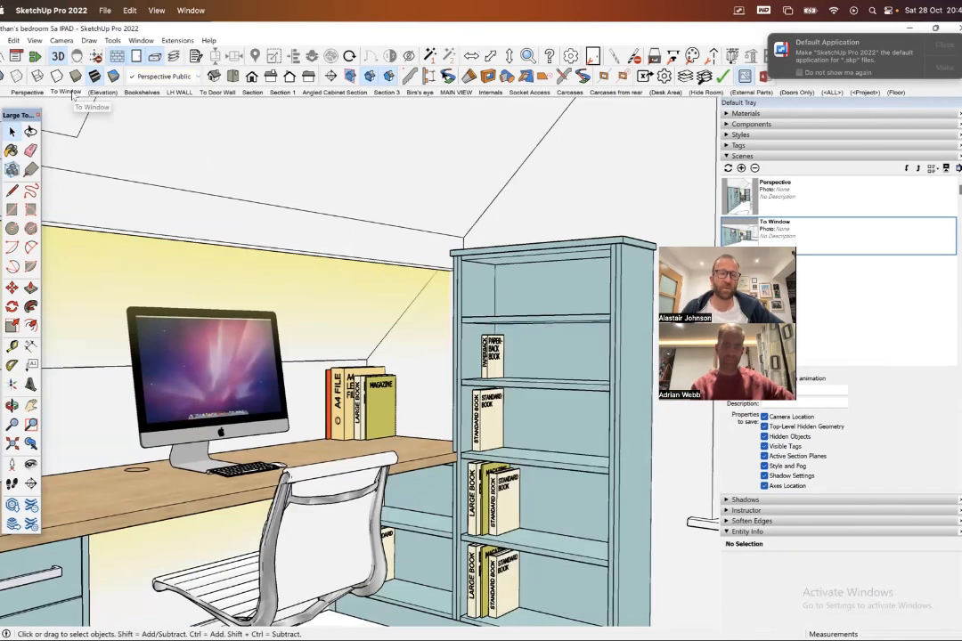
right_click(73, 94)
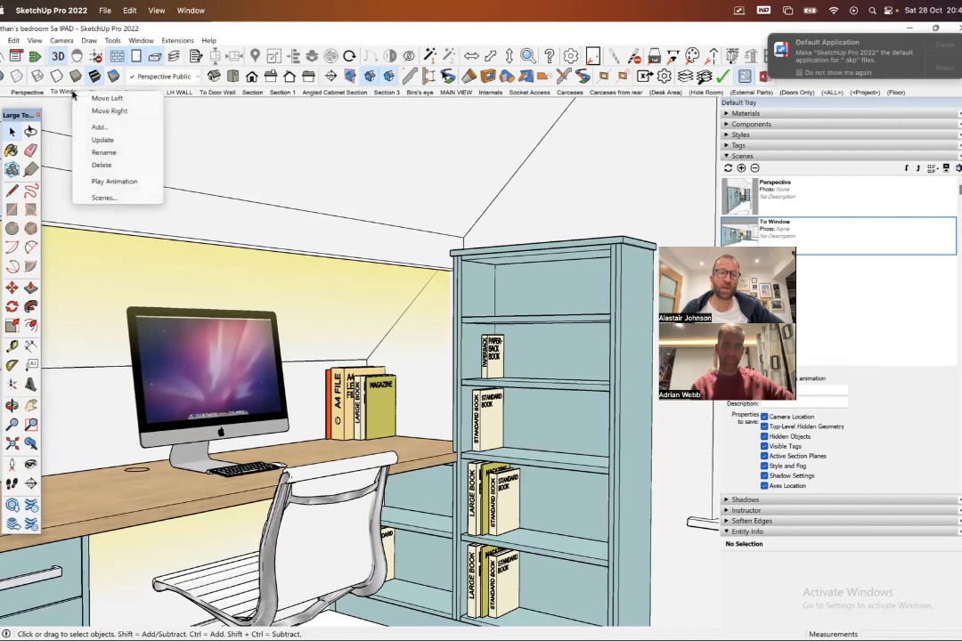
click(103, 141)
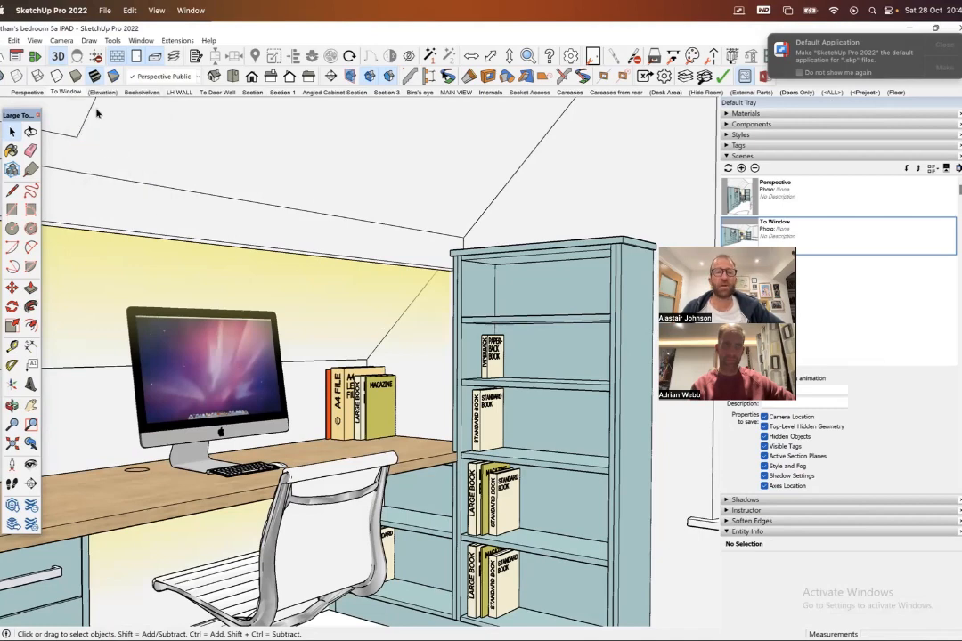
- Check the Perspective and To Window scenes, and toggle the display of hidden objects on and off to inspect the hidden paperback
click(30, 92)
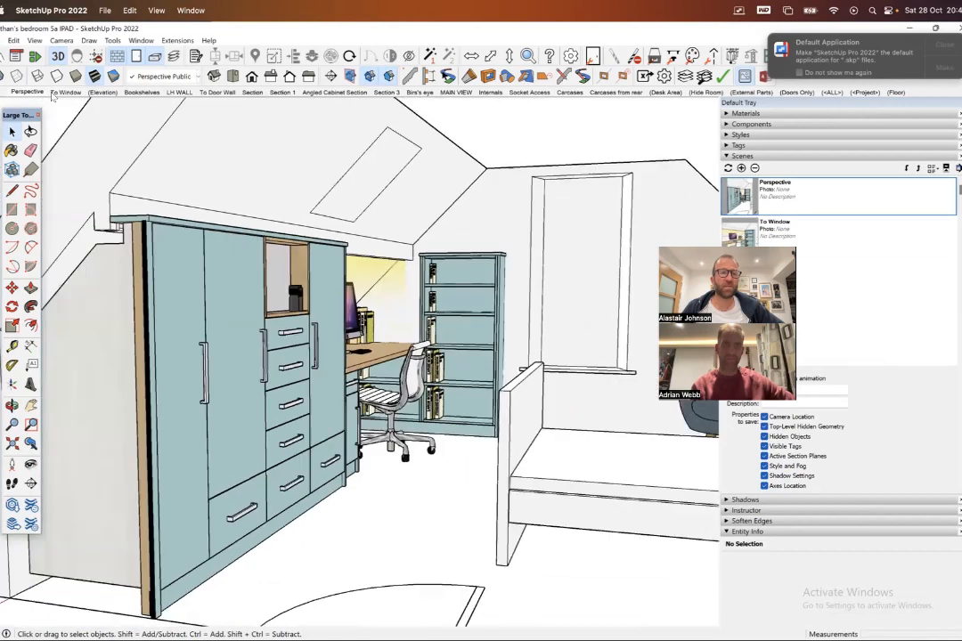
click(67, 93)
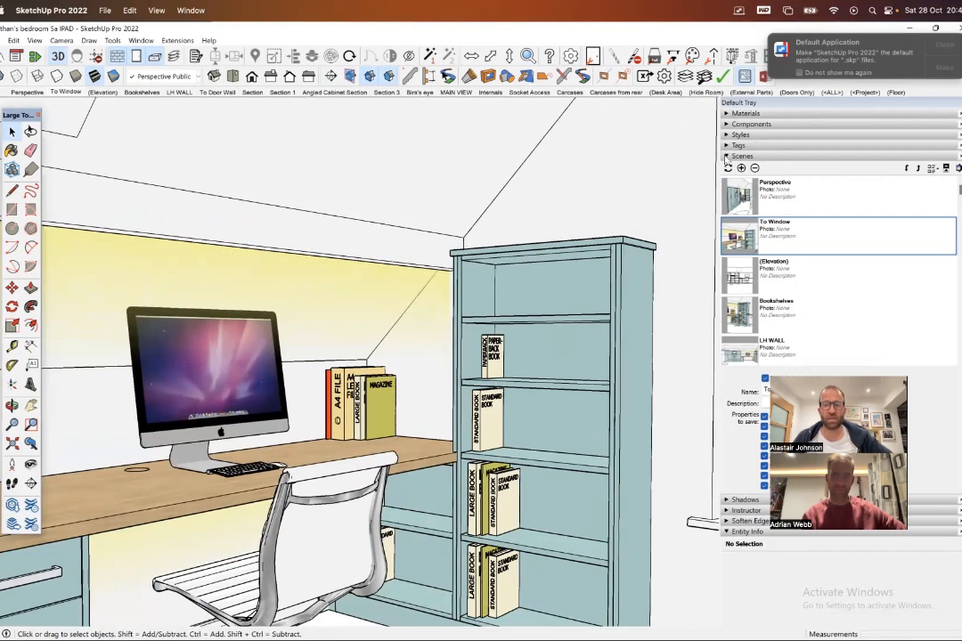
click(34, 41)
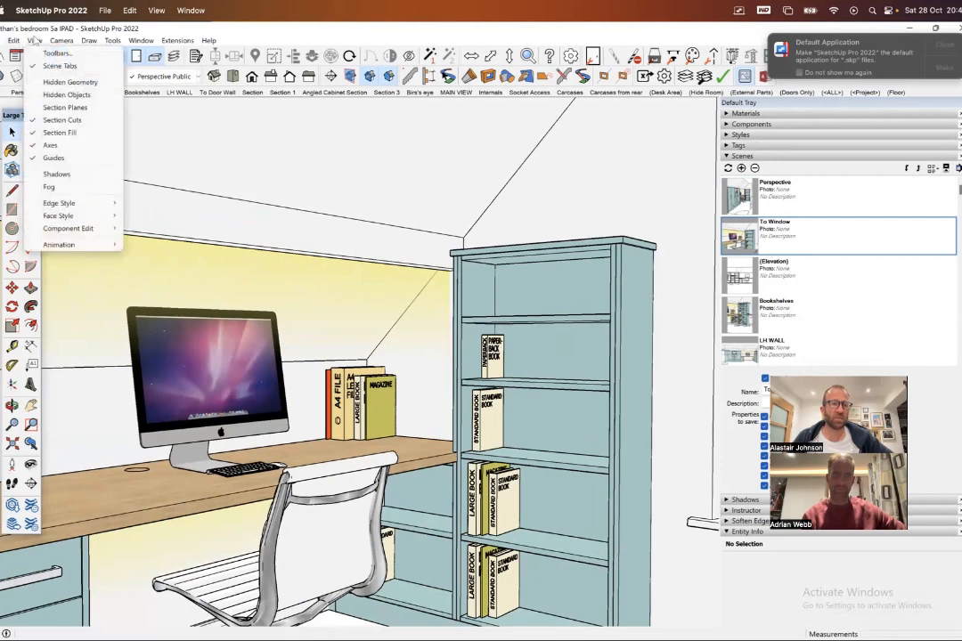
click(58, 95)
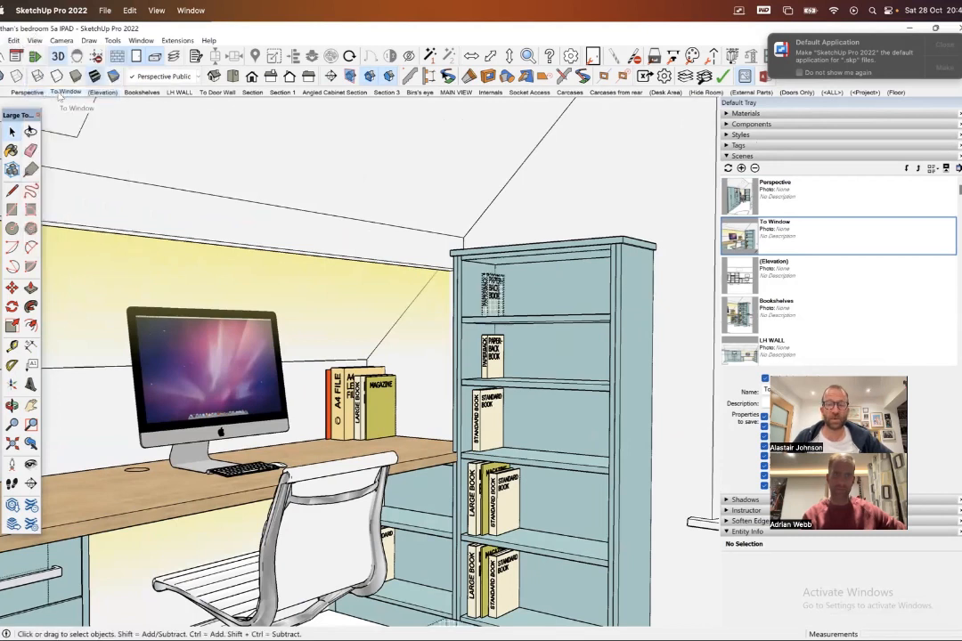
click(33, 41)
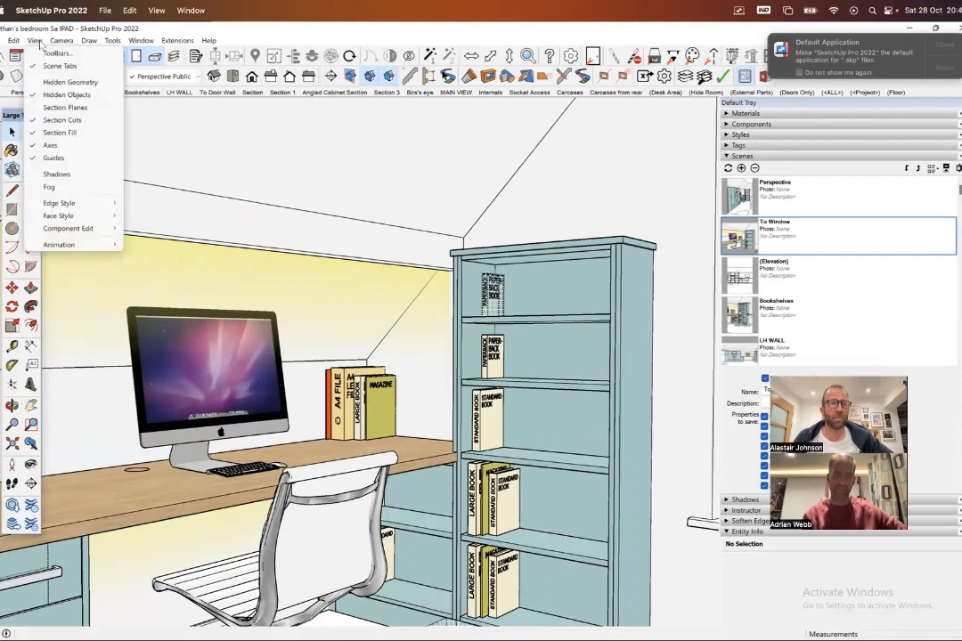
click(58, 95)
- Collapse the Scenes list and expand the Room folder in the Tags list
click(726, 156)
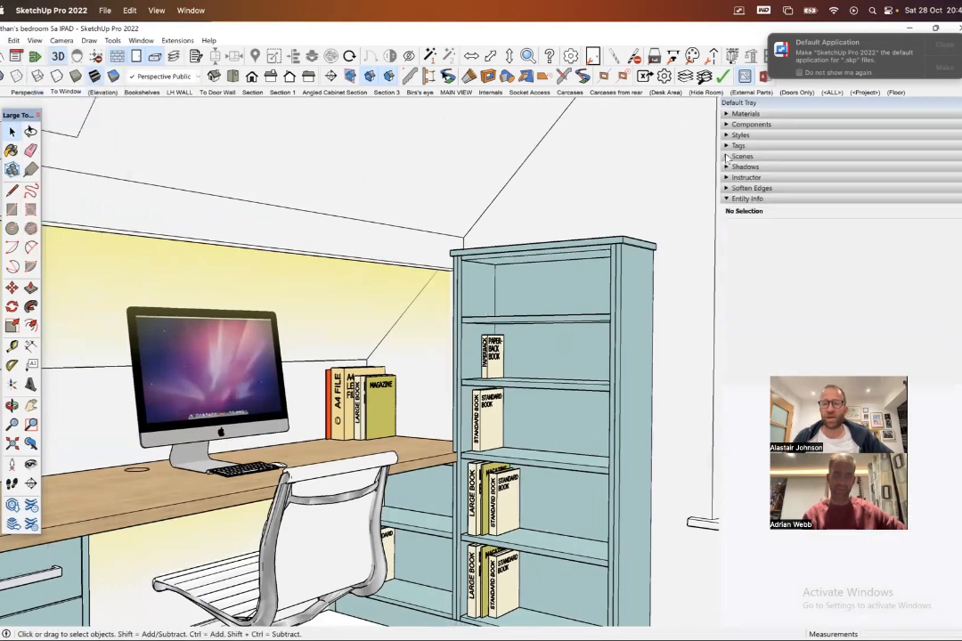
click(727, 146)
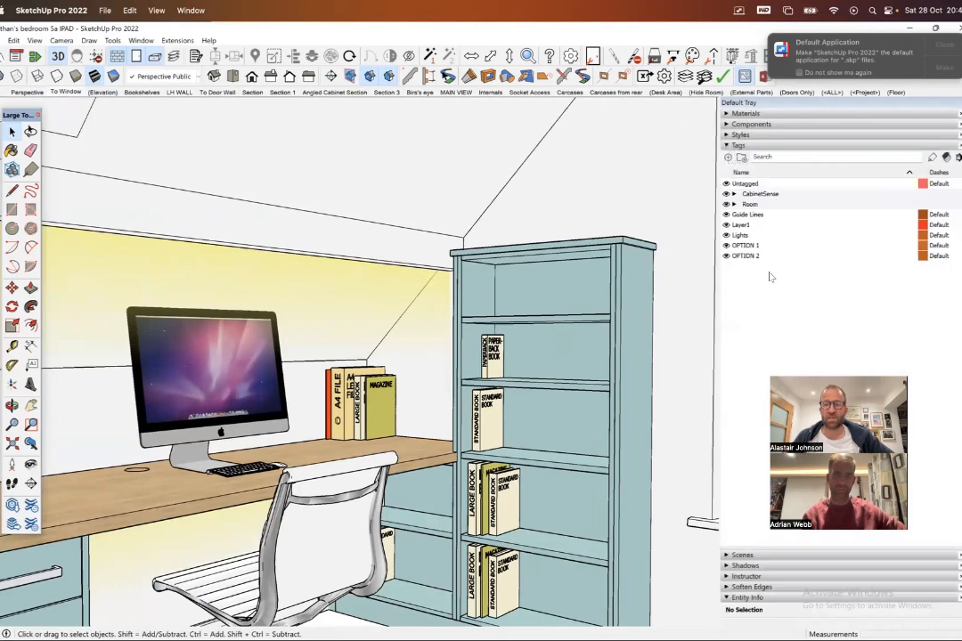
click(734, 205)
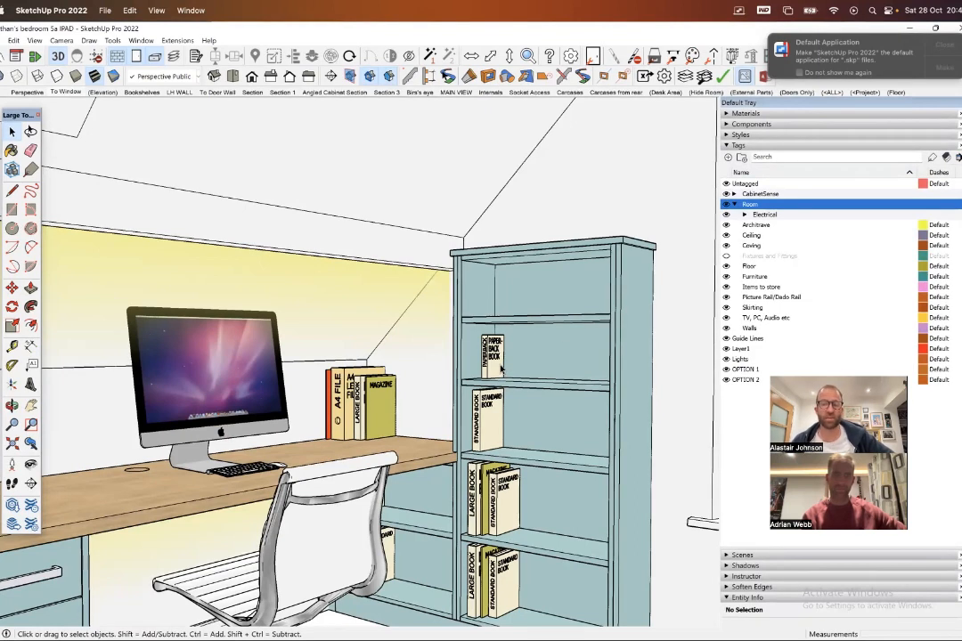
- Open the FlexTools Component Finder over the view of the desk and bookcase
scroll(565, 360, down, 3)
scroll(522, 544, up, 3)
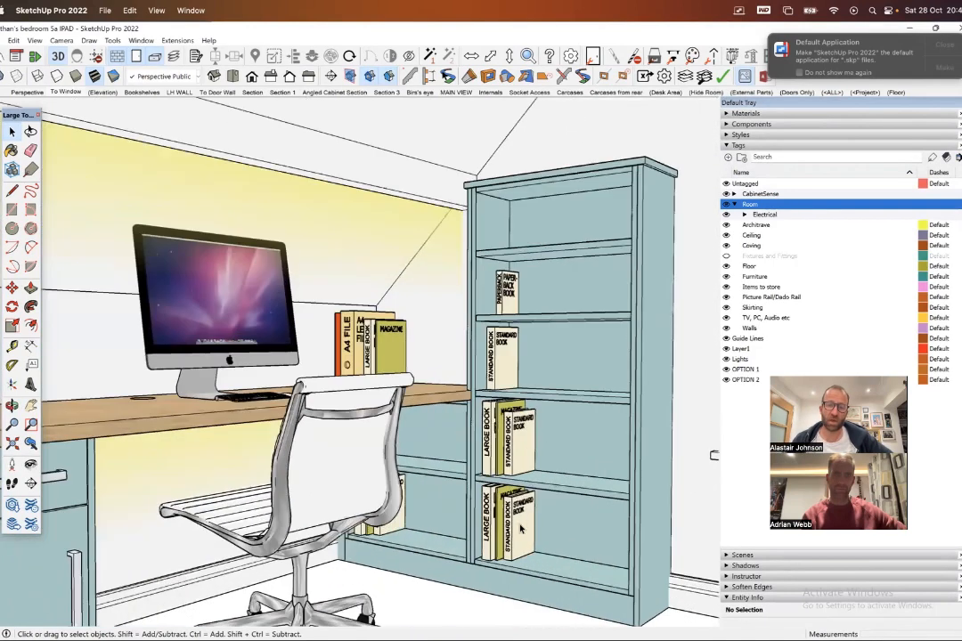
click(178, 40)
mouse_move(209, 154)
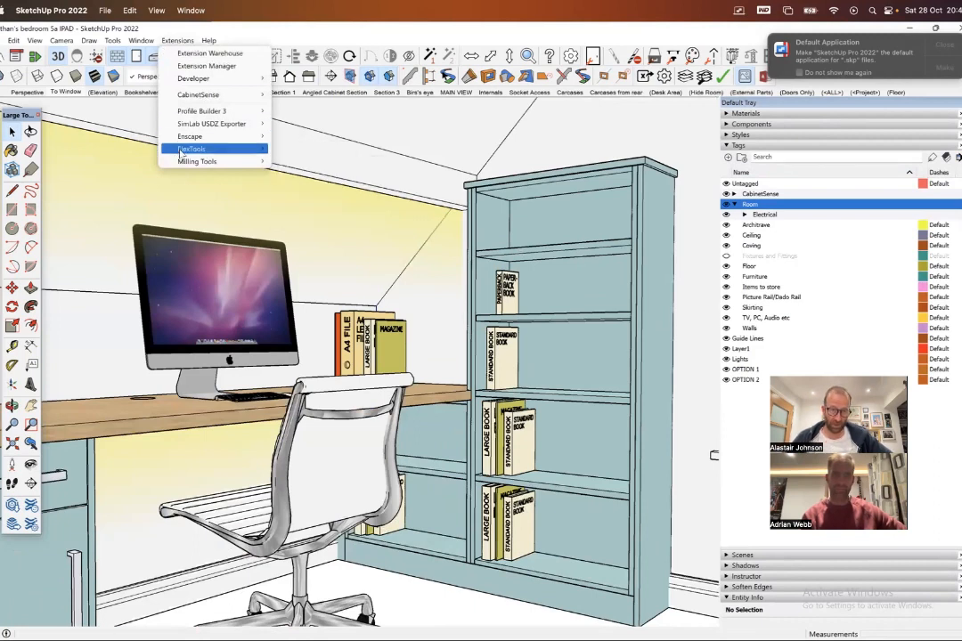
click(303, 187)
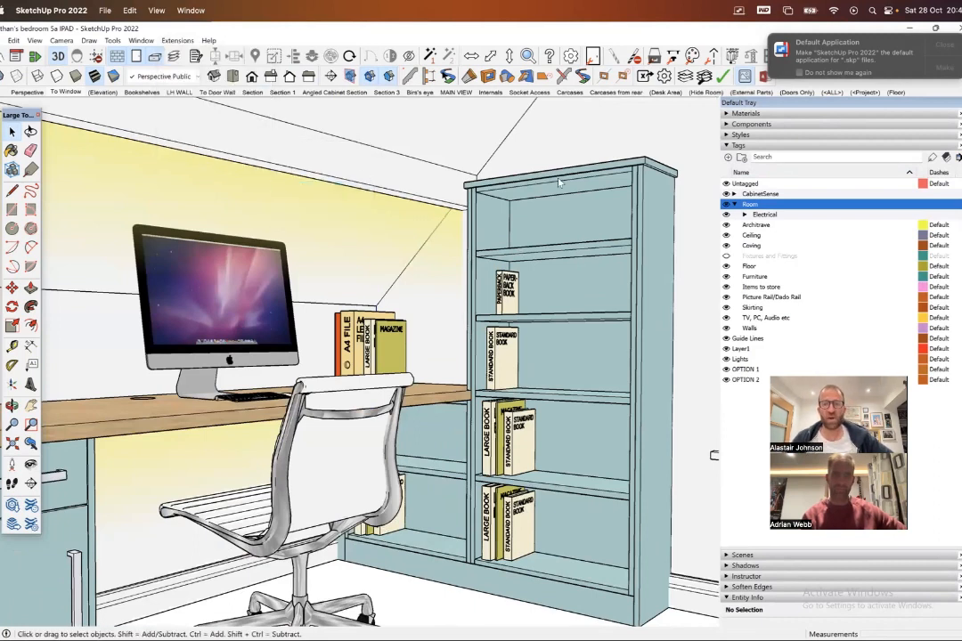
drag(632, 52, 397, 75)
- Navigate from the External Parts folder to the Items to store folder, keeping the Component Finder clear of the bookcase's shelves
click(358, 131)
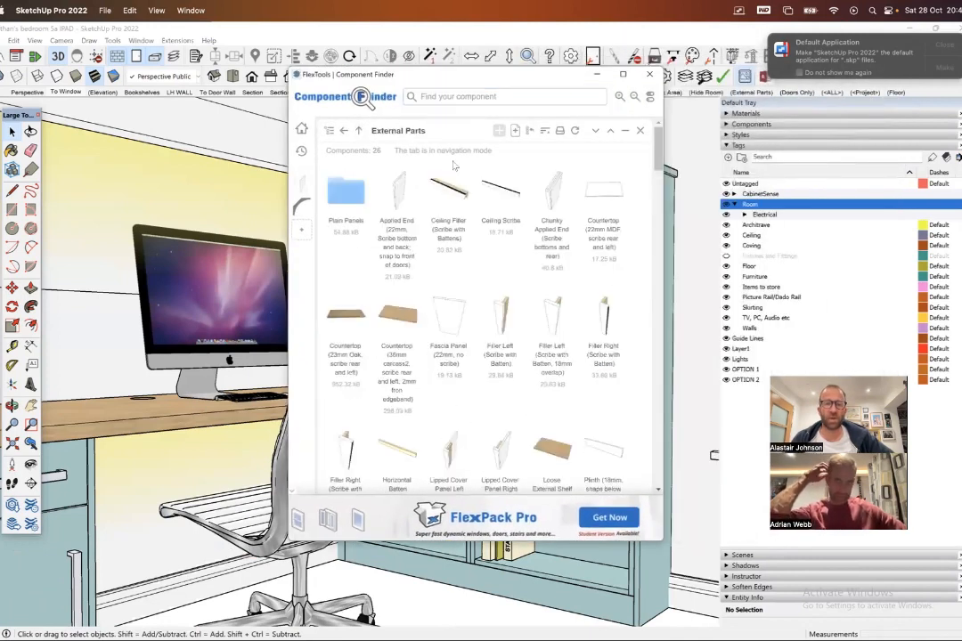
click(358, 131)
double_click(554, 281)
drag(474, 84, 767, 67)
double_click(556, 194)
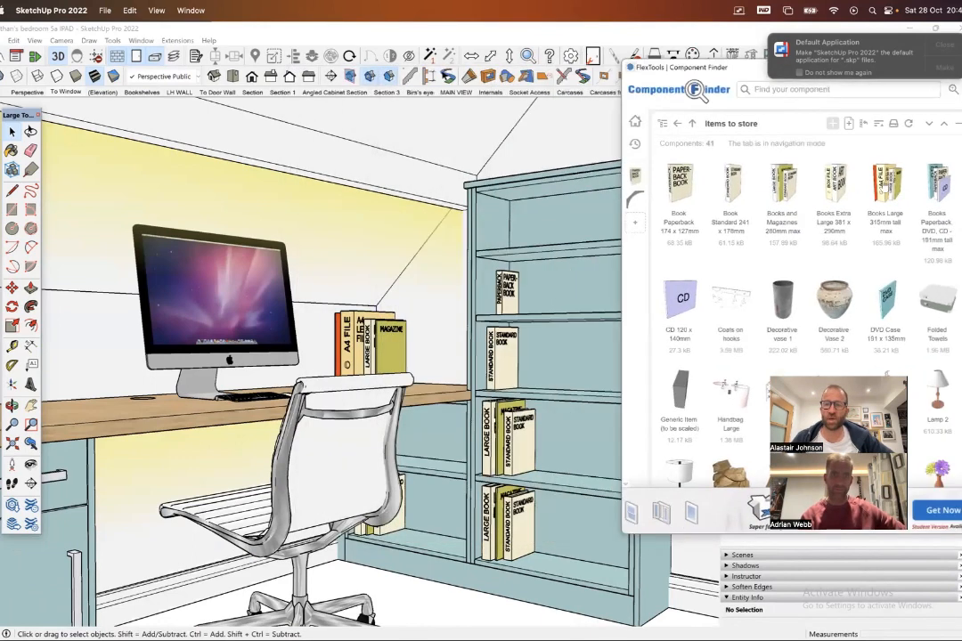
- Place a books and magazines component beside the standard book on the bookcase's third shelf from the top, leaving it selected
click(731, 189)
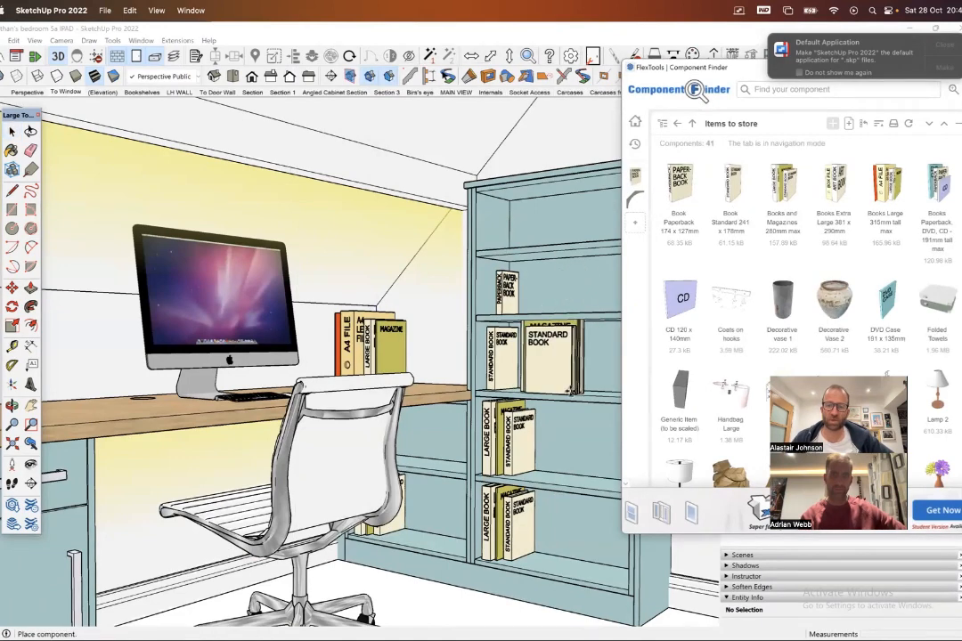
click(572, 391)
middle_drag(608, 340, 570, 343)
key(space)
scroll(550, 317, down, 4)
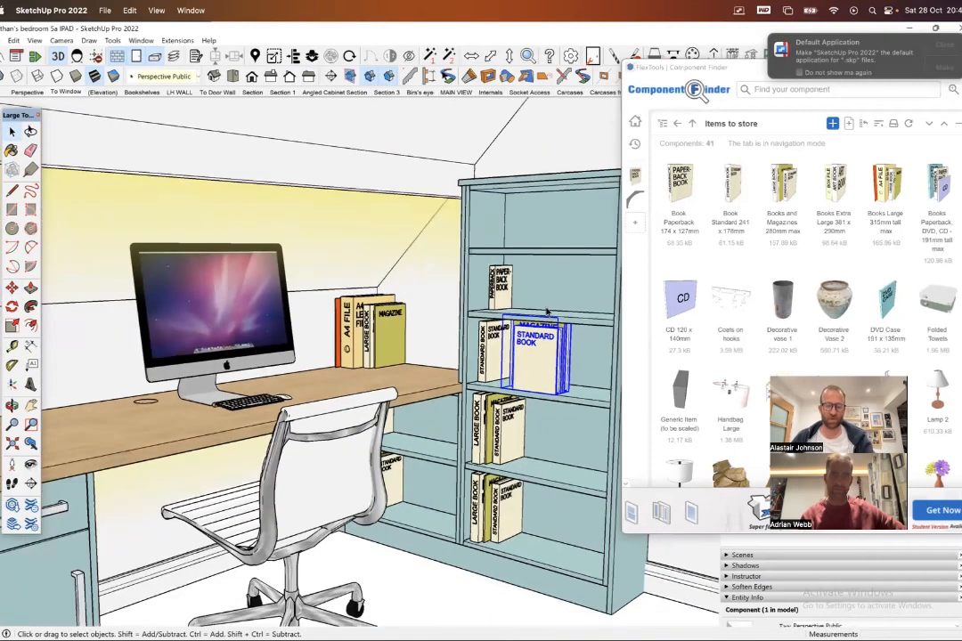
shift+middle_drag(543, 298, 414, 298)
drag(745, 64, 518, 81)
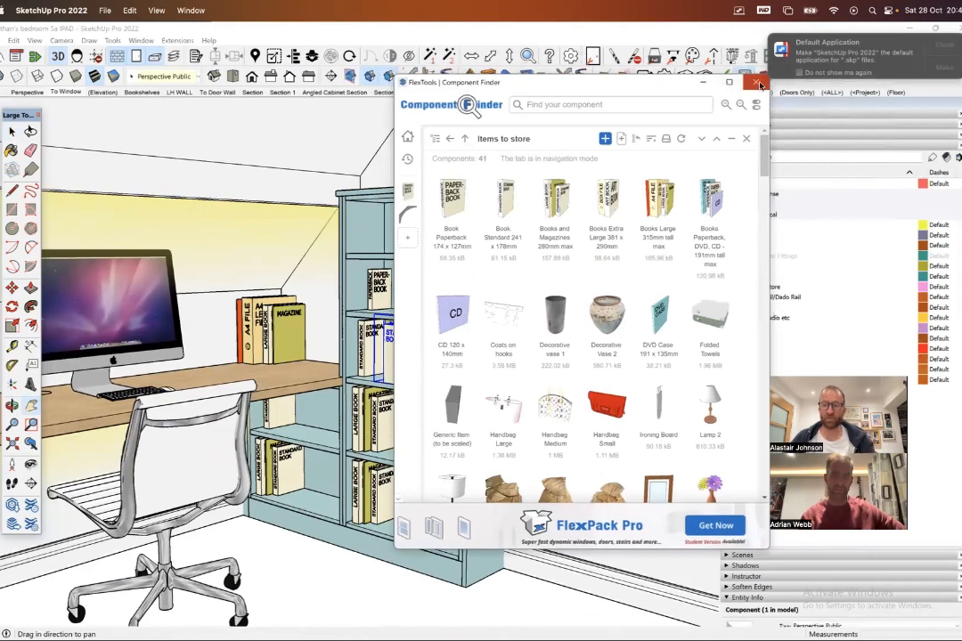
- Close the Component Finder and toggle the visibility of the Items to store tag, leaving it hidden
click(756, 87)
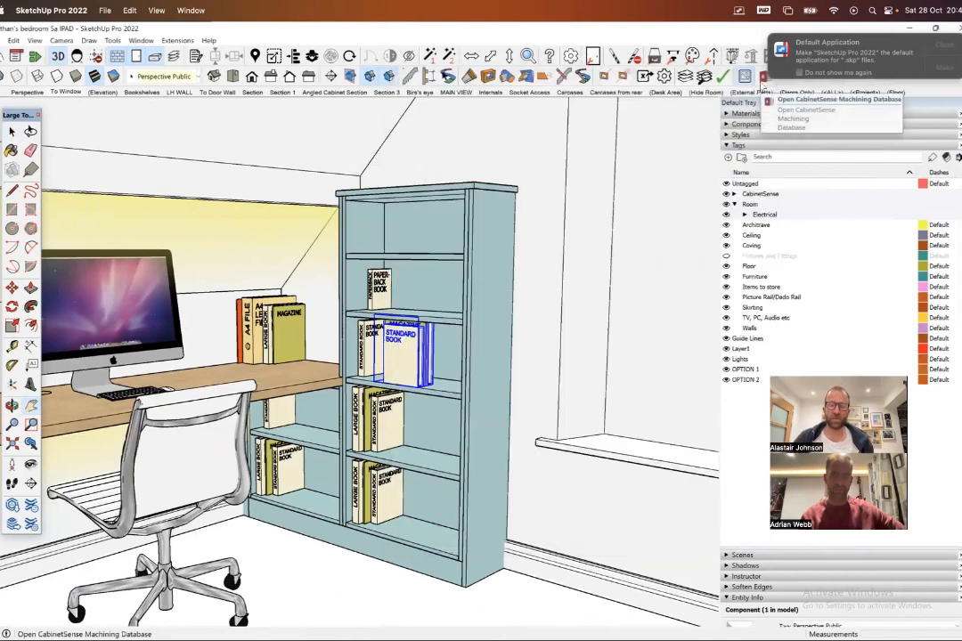
scroll(410, 347, up, 5)
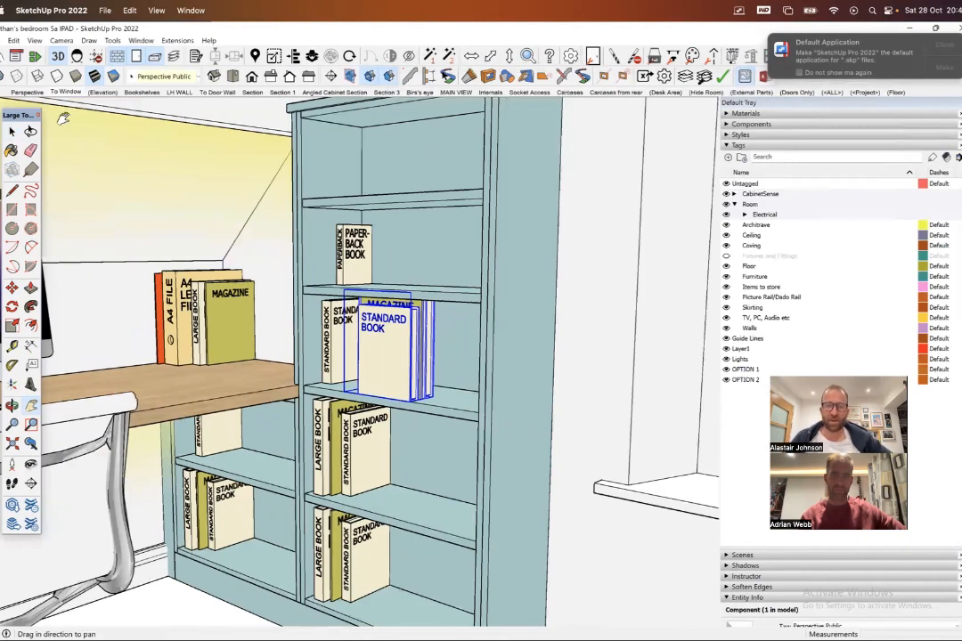
click(12, 131)
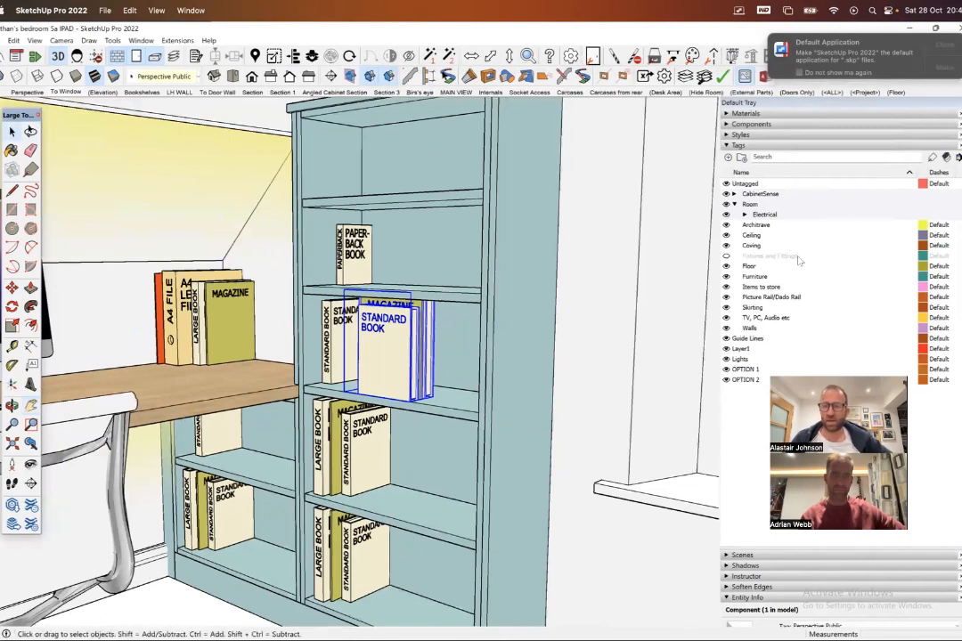
click(726, 287)
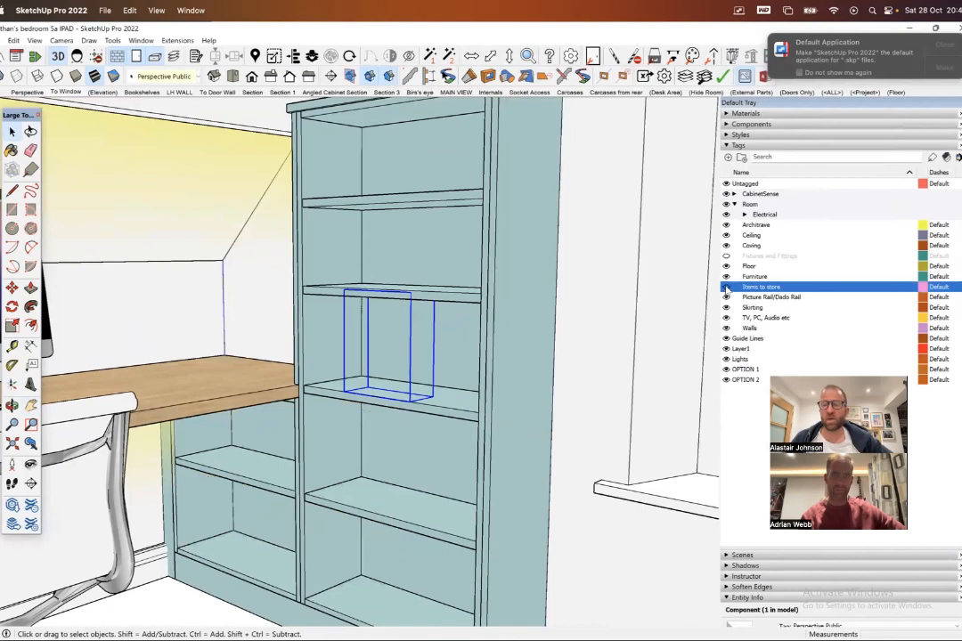
click(726, 287)
click(725, 287)
click(725, 287)
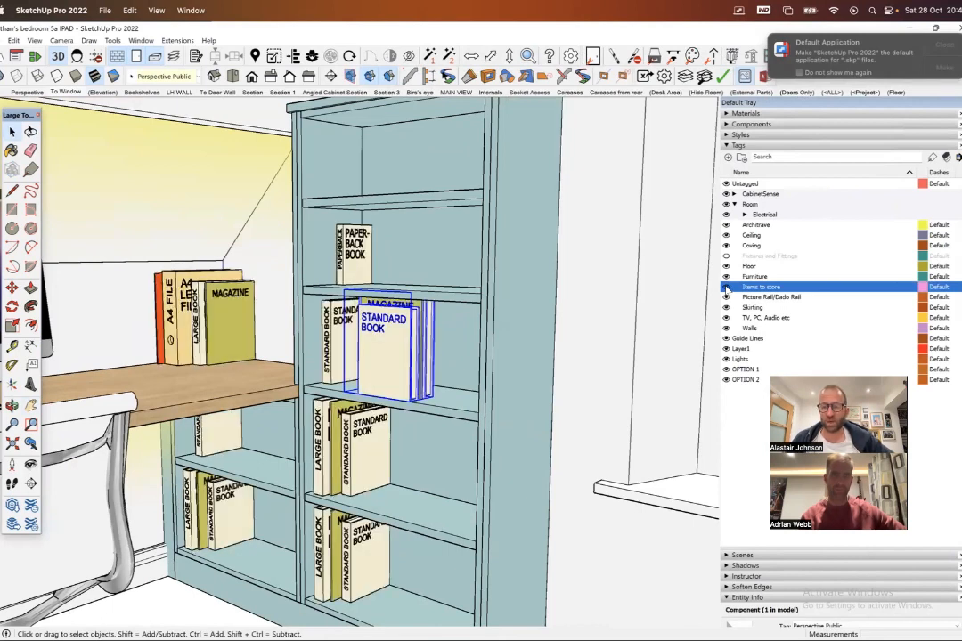
click(726, 287)
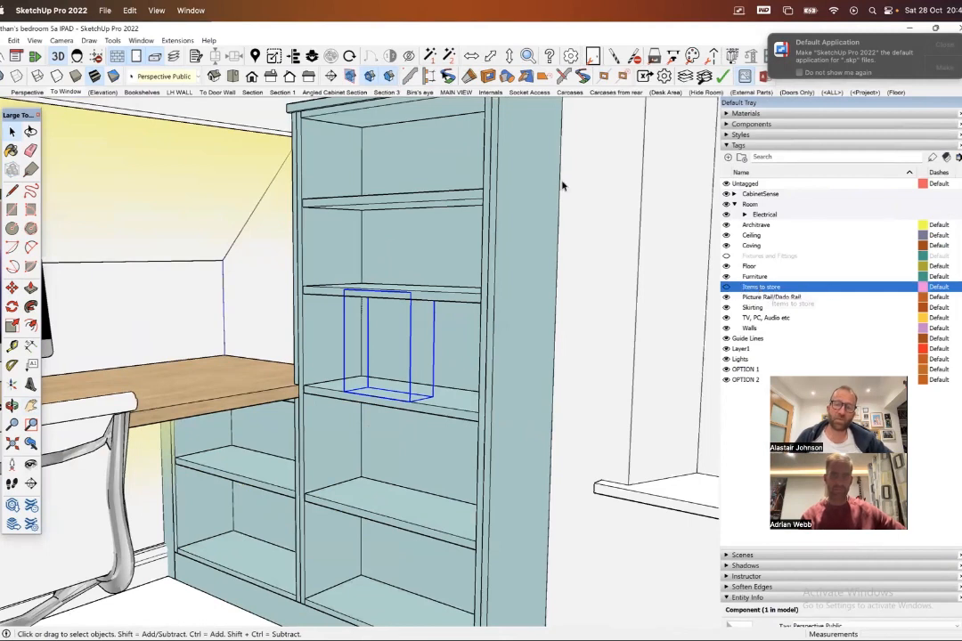
- Update the To Window scene to save the Items to store tag as hidden, and recall the scene
right_click(70, 92)
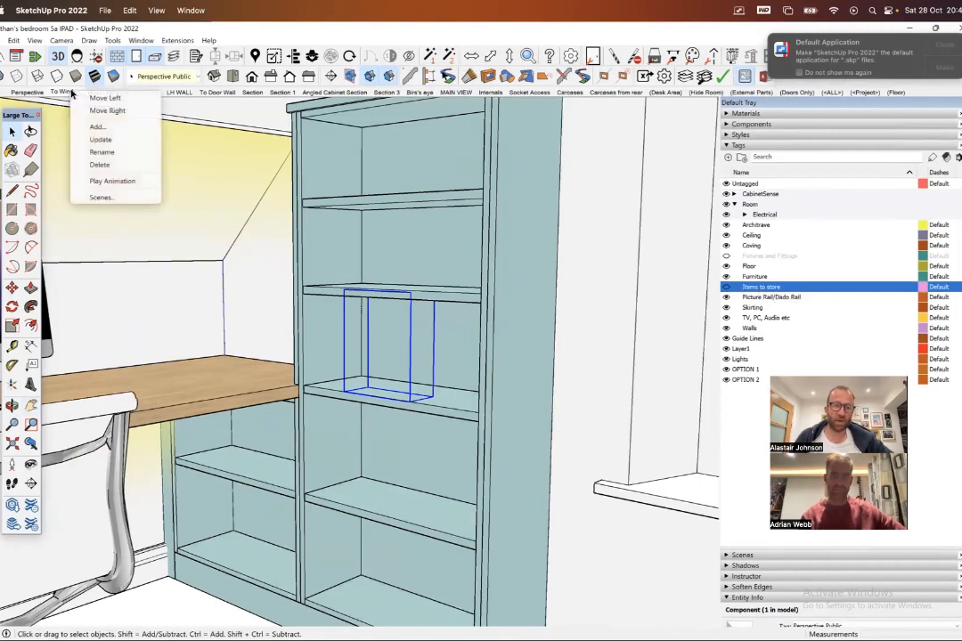
click(117, 140)
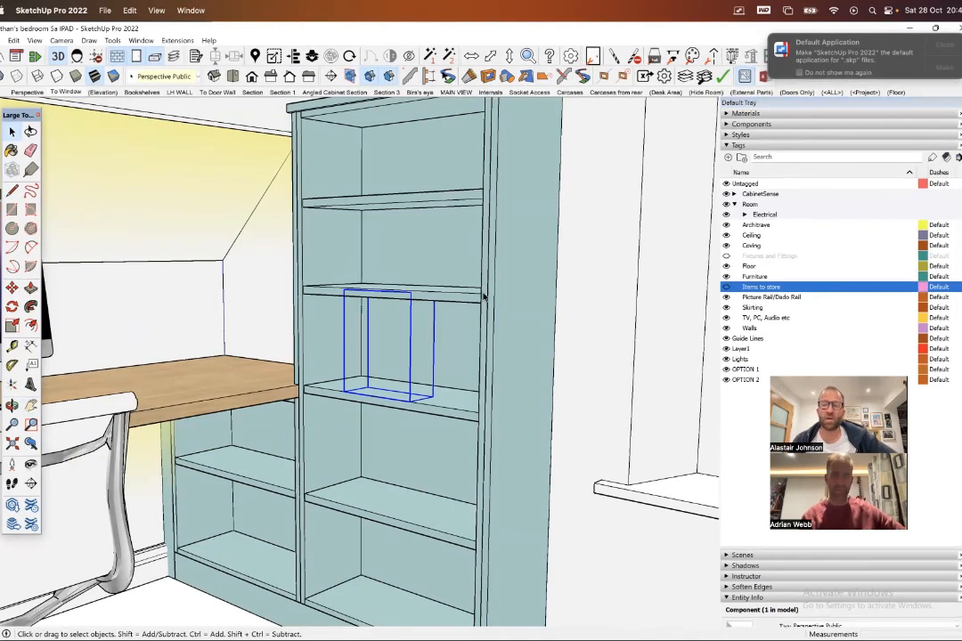
click(65, 91)
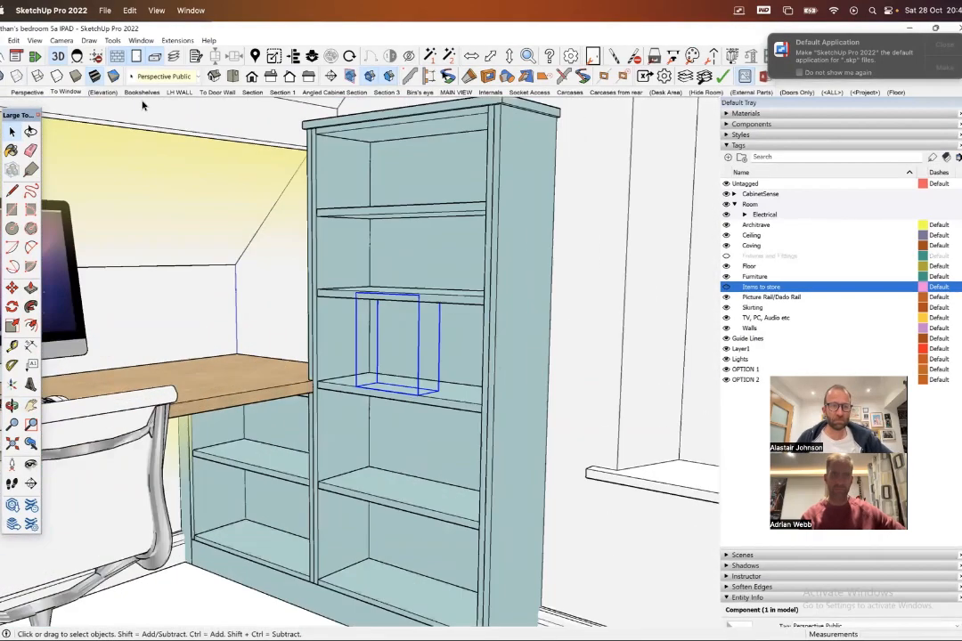
- Show the (Elevation) scene and check which camera projection it uses
click(103, 93)
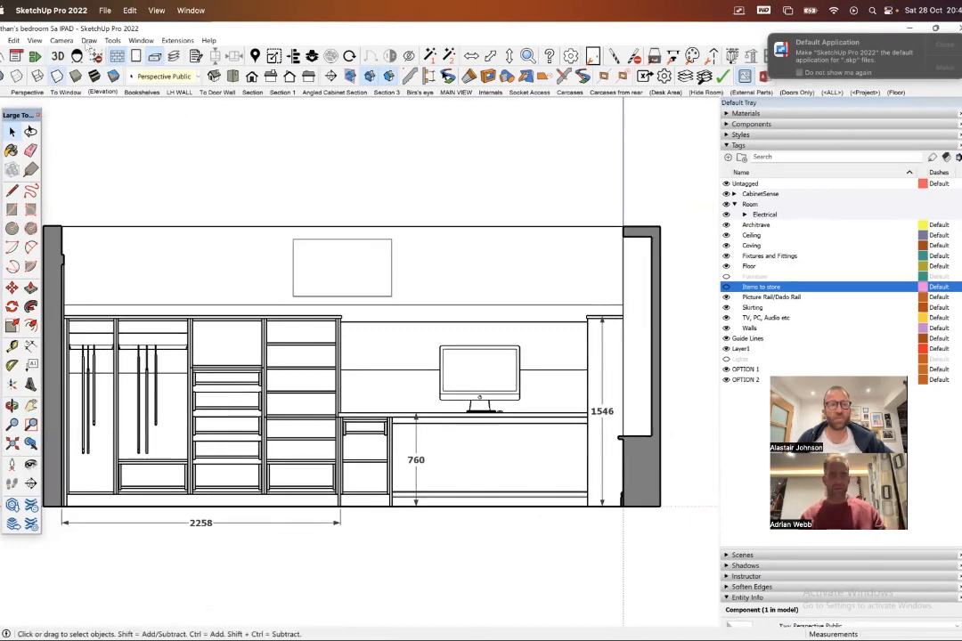
click(53, 41)
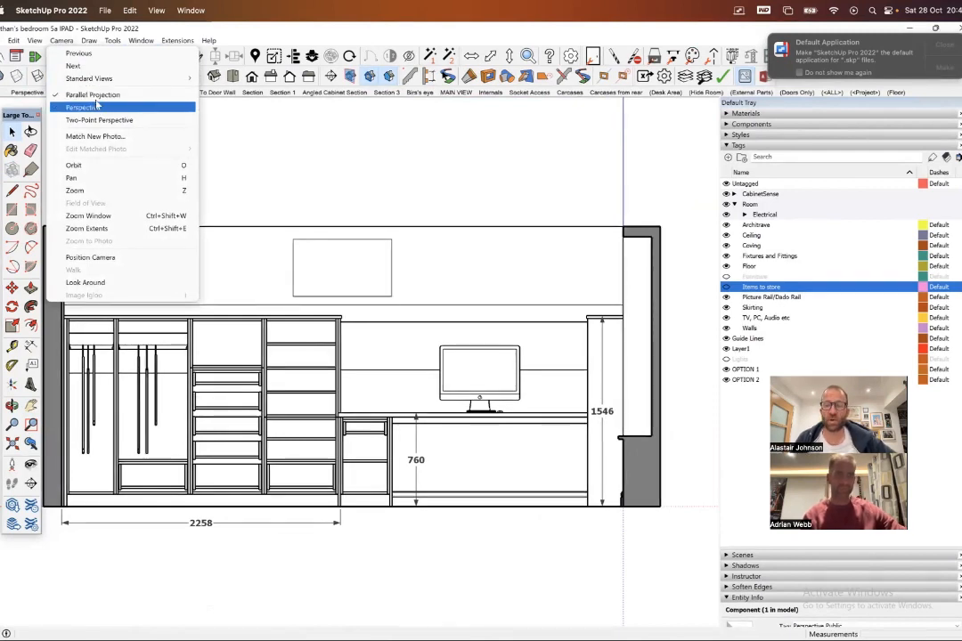
click(59, 41)
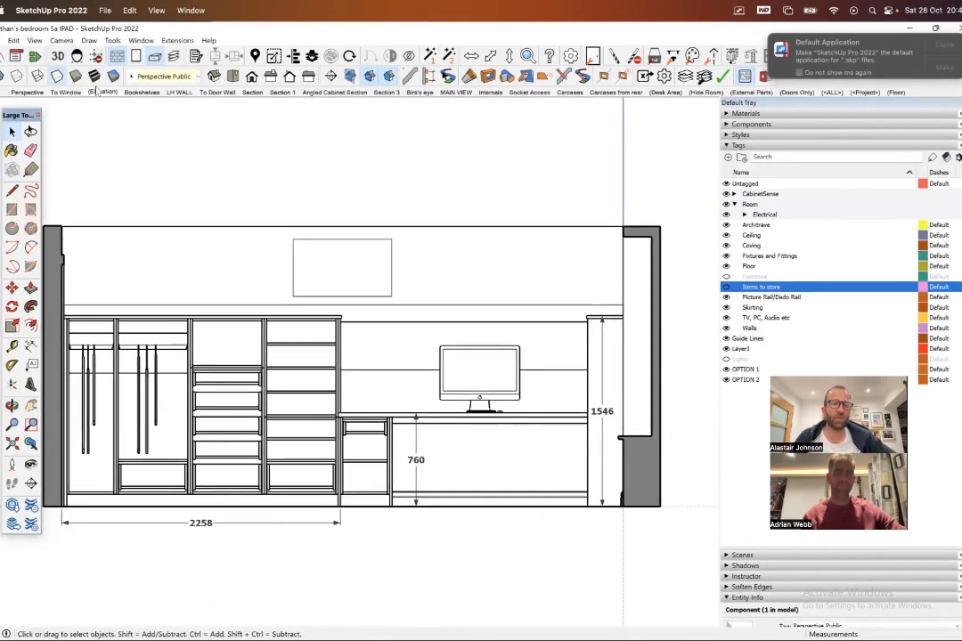
- Compare the elevation in Shaded With Textures and Hidden Line styles, and display the Bookshelves scene
click(59, 79)
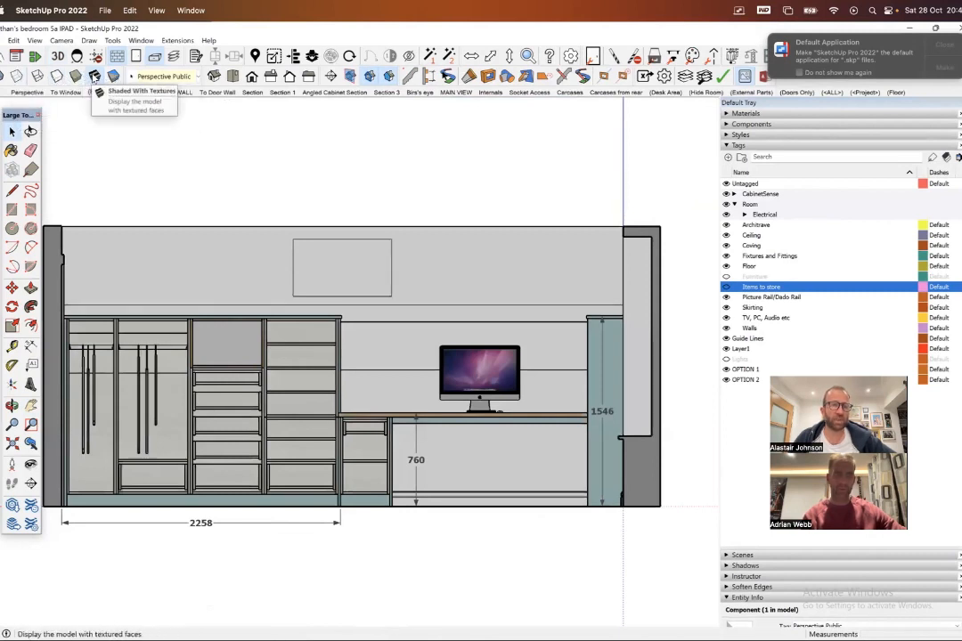
click(57, 78)
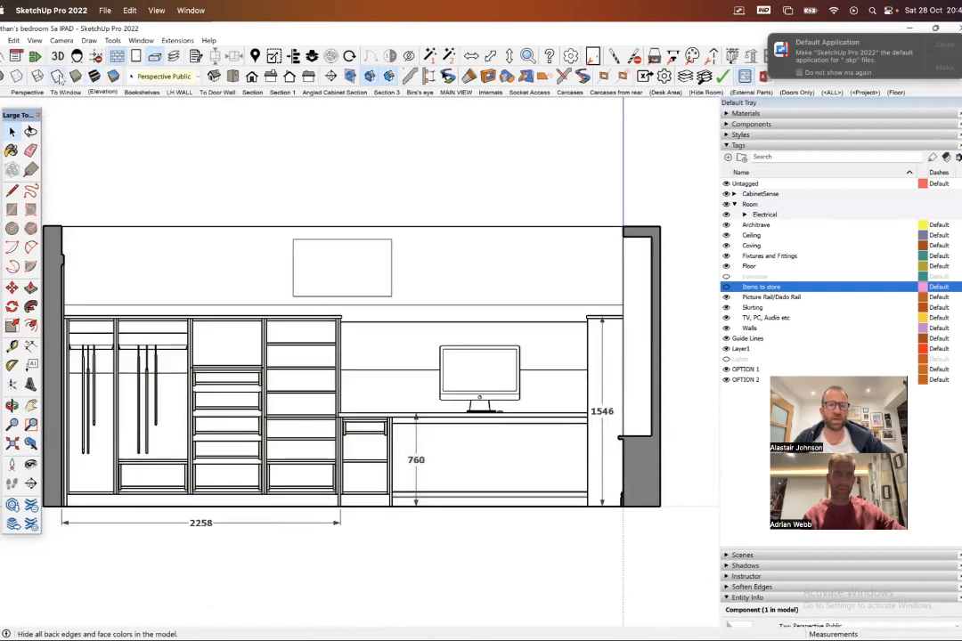
click(109, 96)
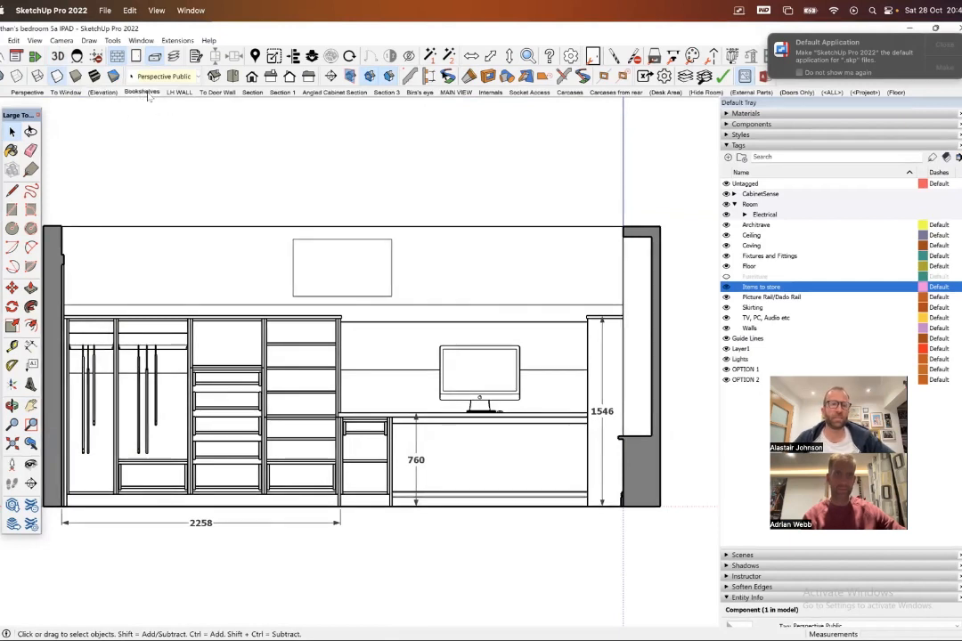
click(147, 94)
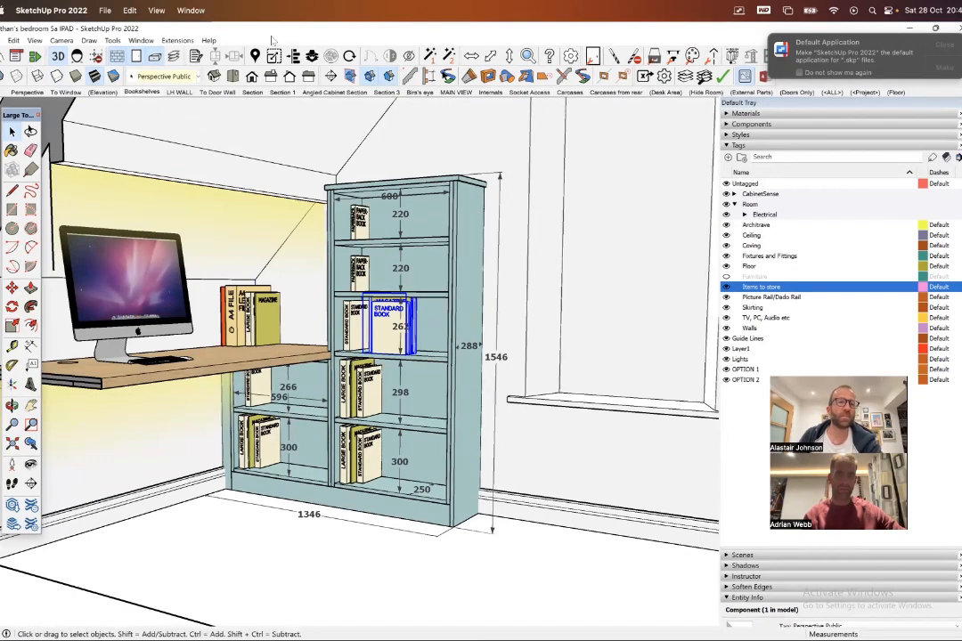
- In the (Elevation) scene, dimension the clear height between the top two shelves of the open shelving beside the desk
click(102, 92)
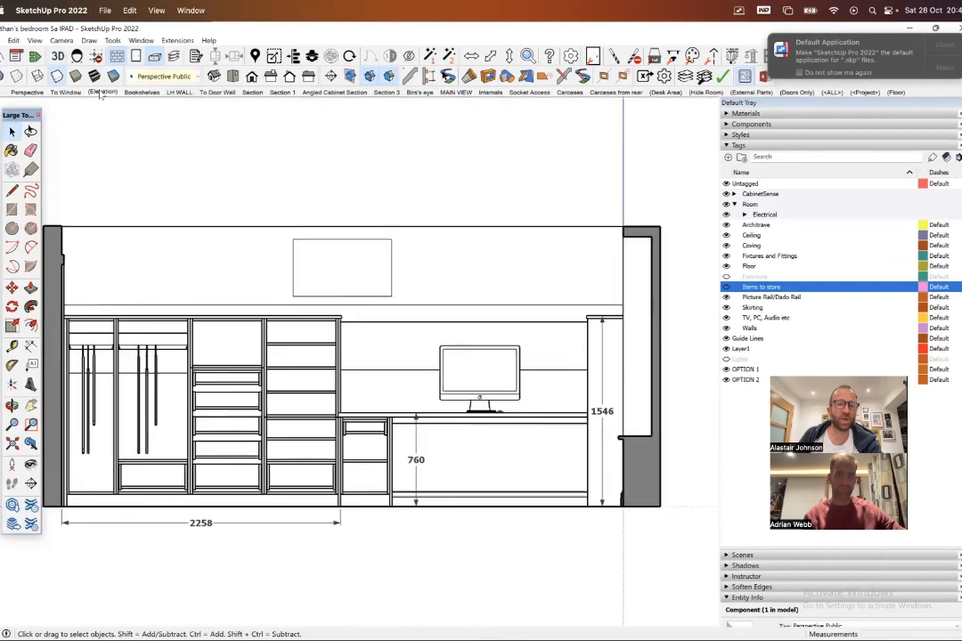
click(30, 347)
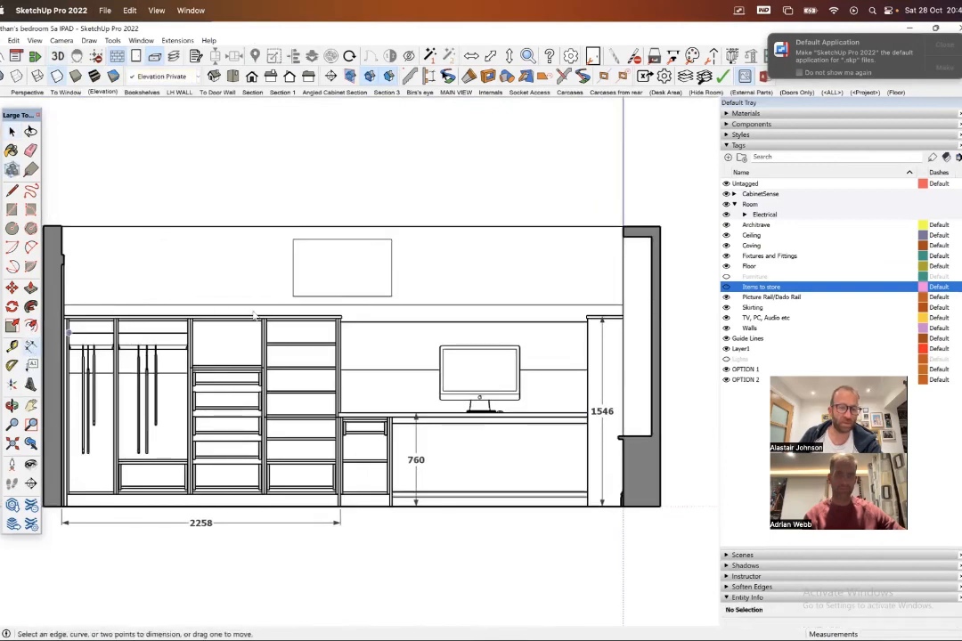
click(301, 345)
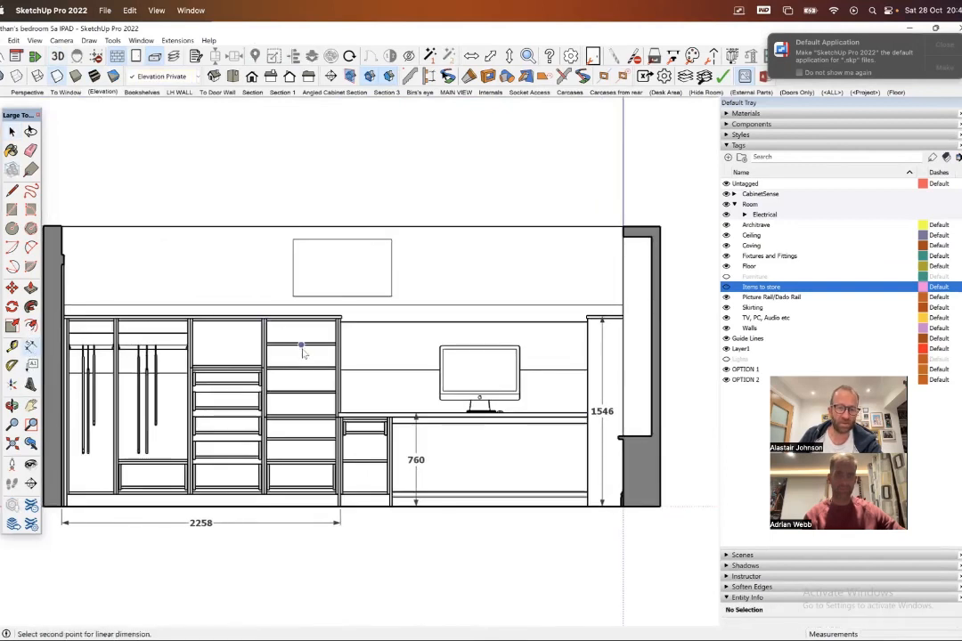
click(301, 367)
click(294, 358)
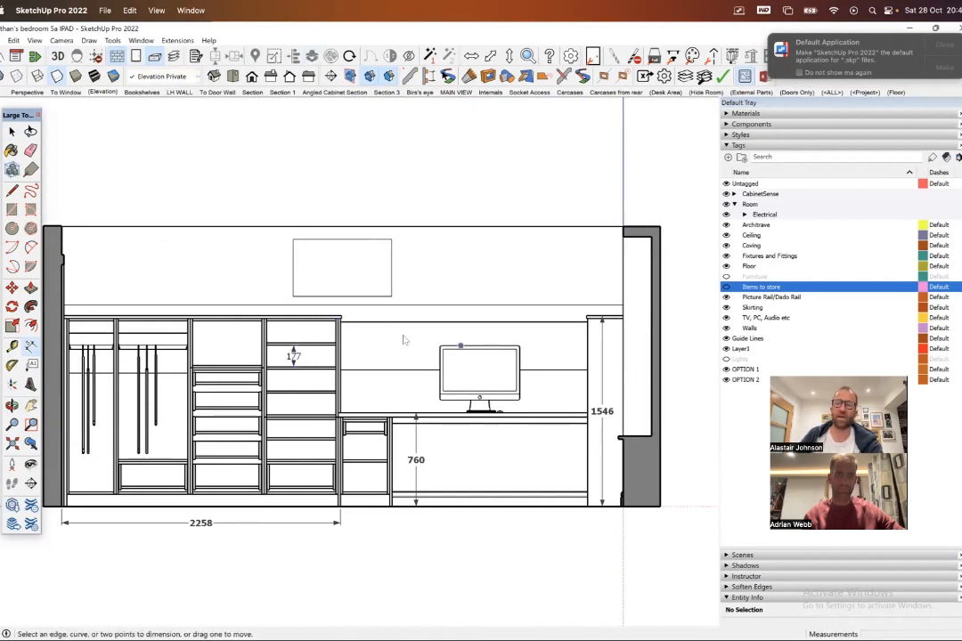
click(12, 131)
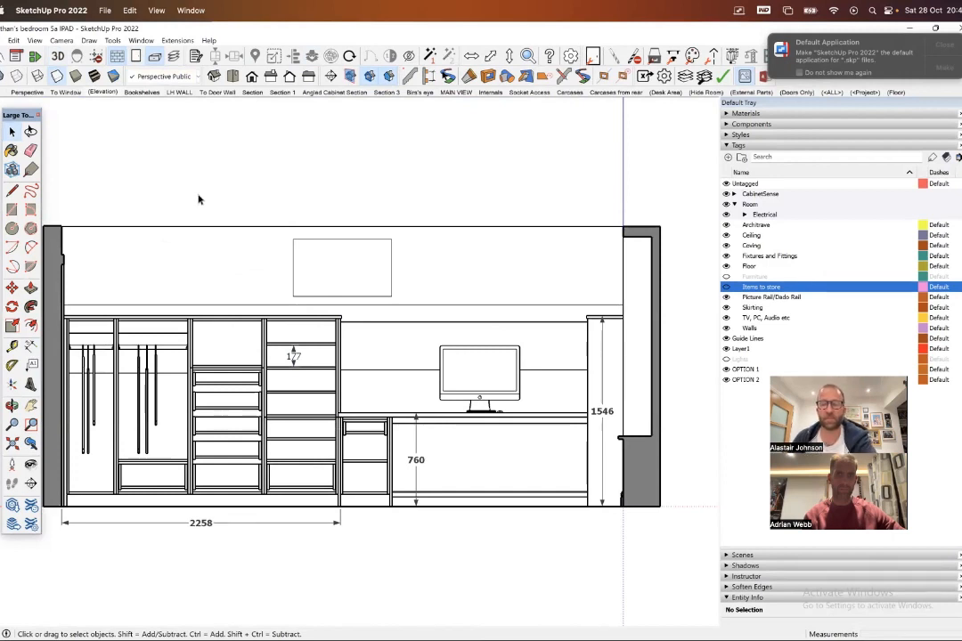
- Examine the shelving unit in the To Door Wall scene to check whether the new shelf dimension shows there
click(56, 93)
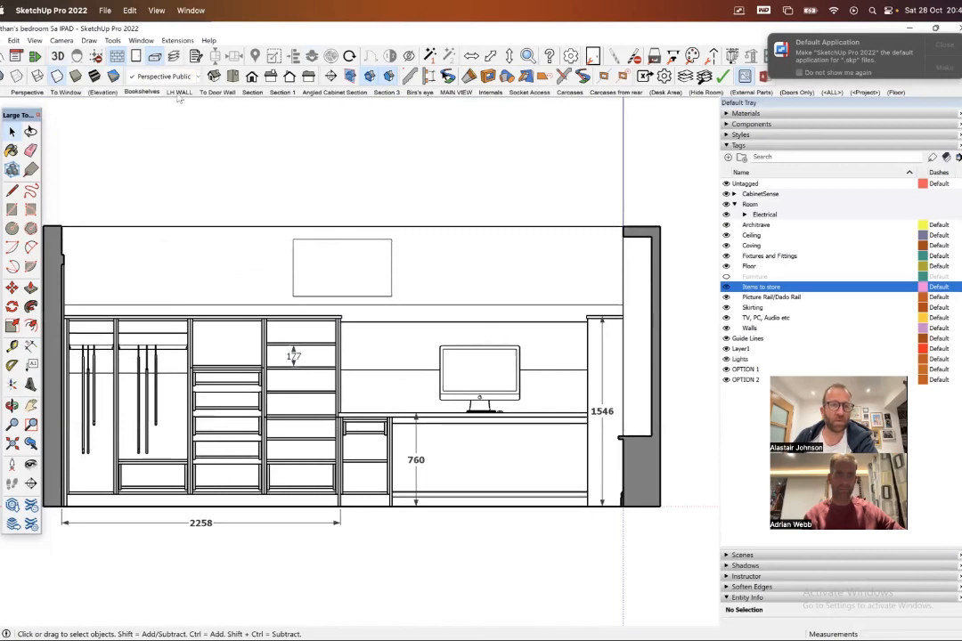
click(214, 93)
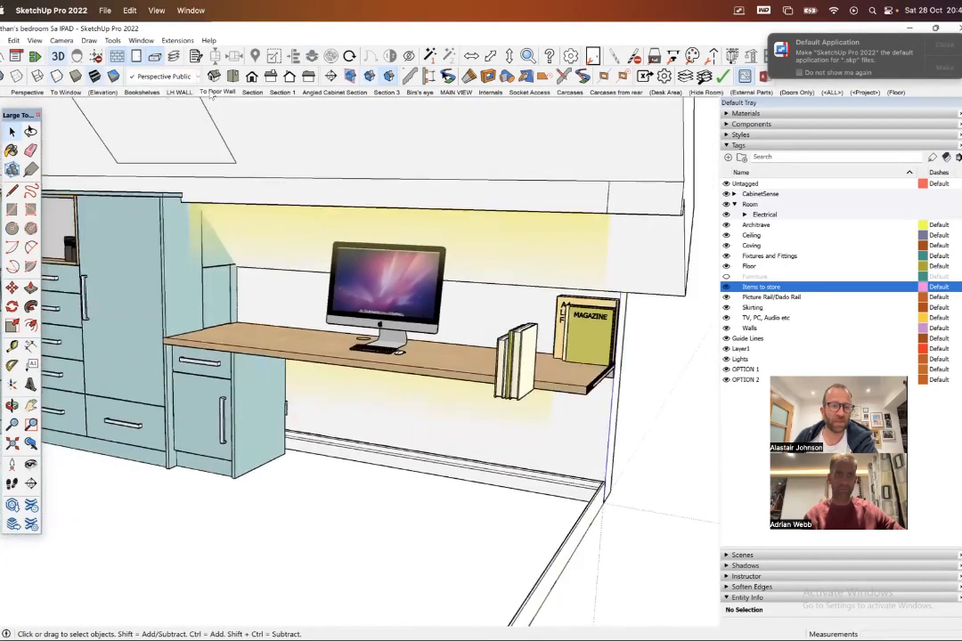
middle_drag(258, 236, 374, 267)
scroll(298, 296, up, 3)
scroll(299, 289, up, 5)
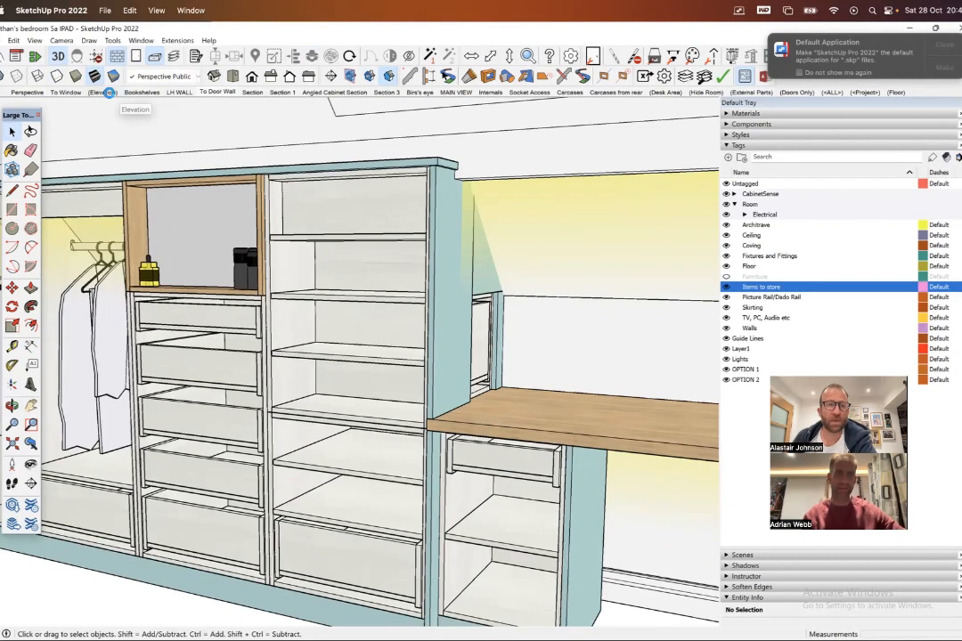
- Return to the (Elevation) scene and assign the new shelf dimension to the tag "new tag"
click(119, 93)
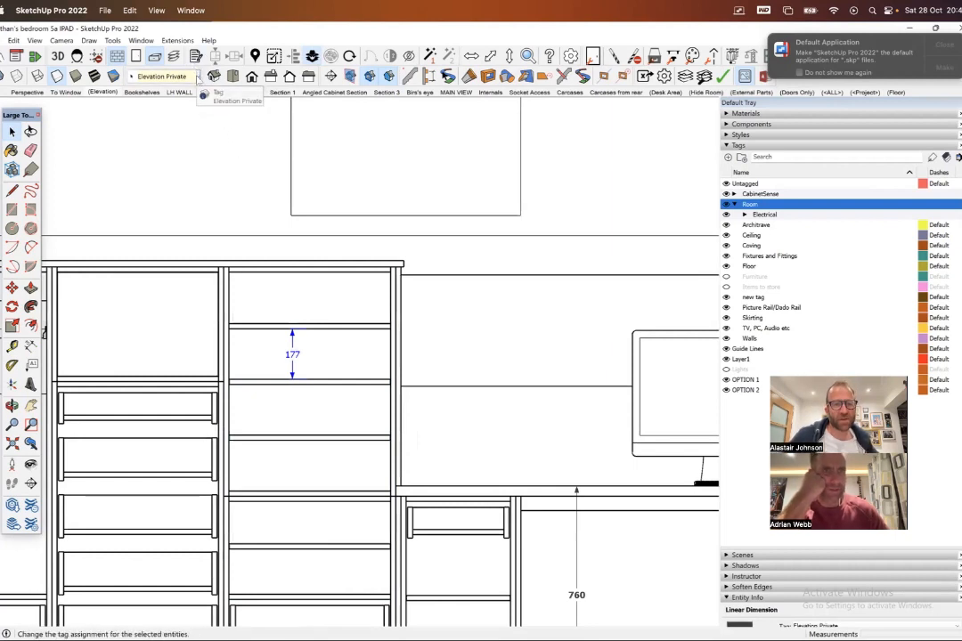
click(196, 77)
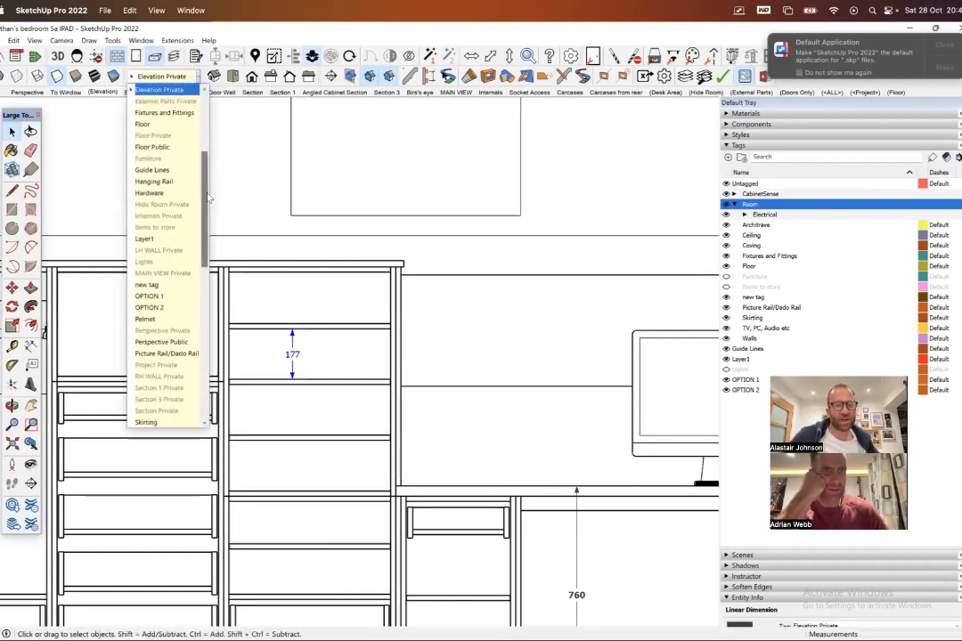
scroll(210, 263, down, 6)
scroll(210, 264, up, 4)
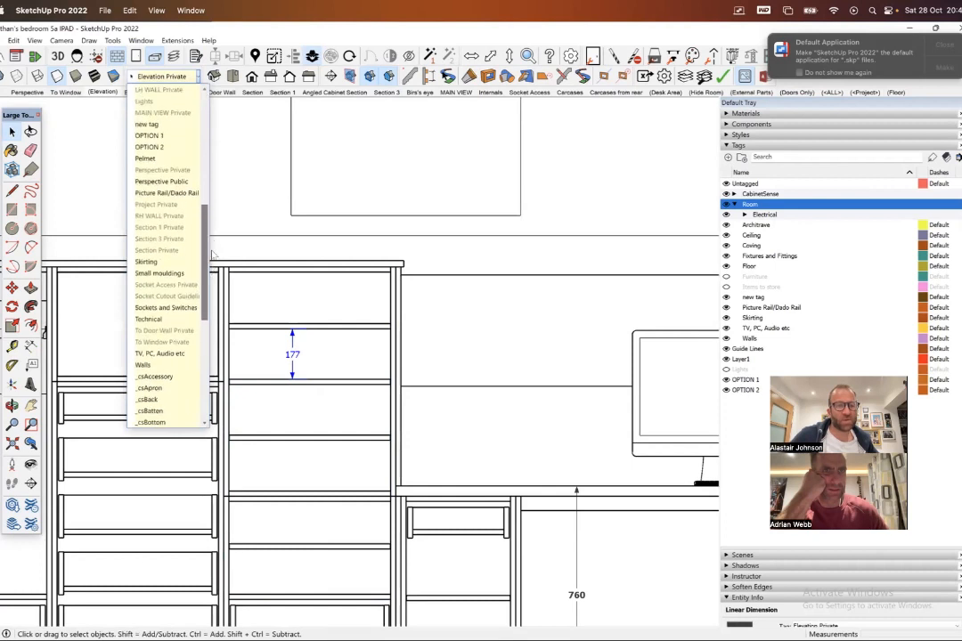
click(169, 203)
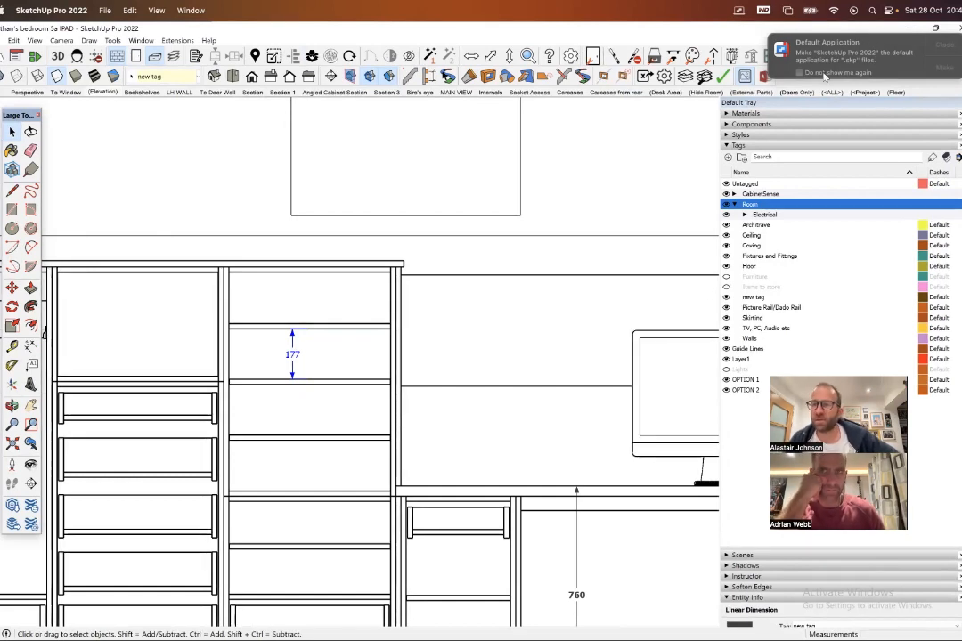
- Dismiss the Default Application notification and review the Bookshelves and Section 1 scenes
click(944, 67)
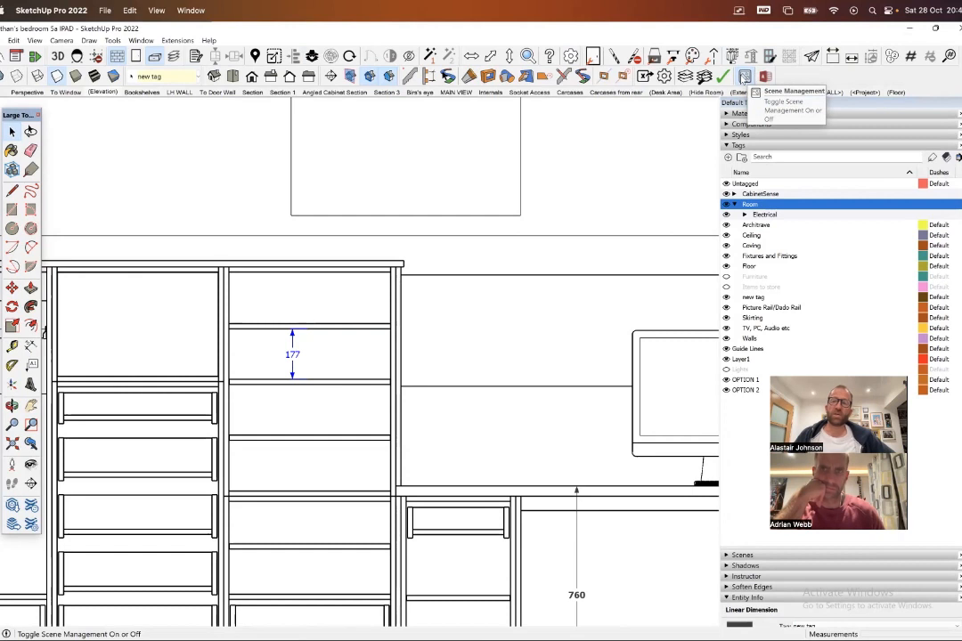
click(143, 92)
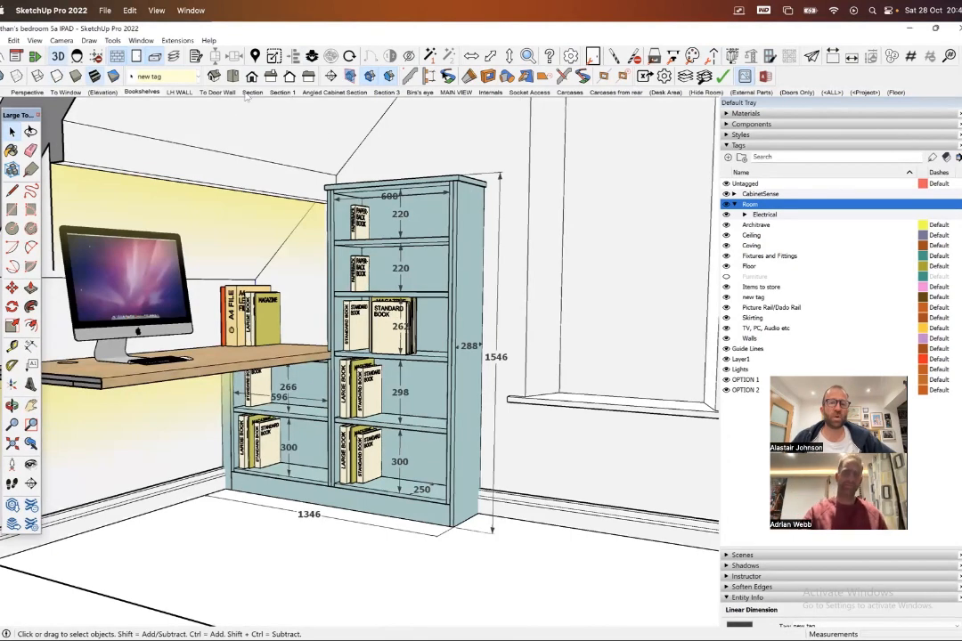
click(283, 92)
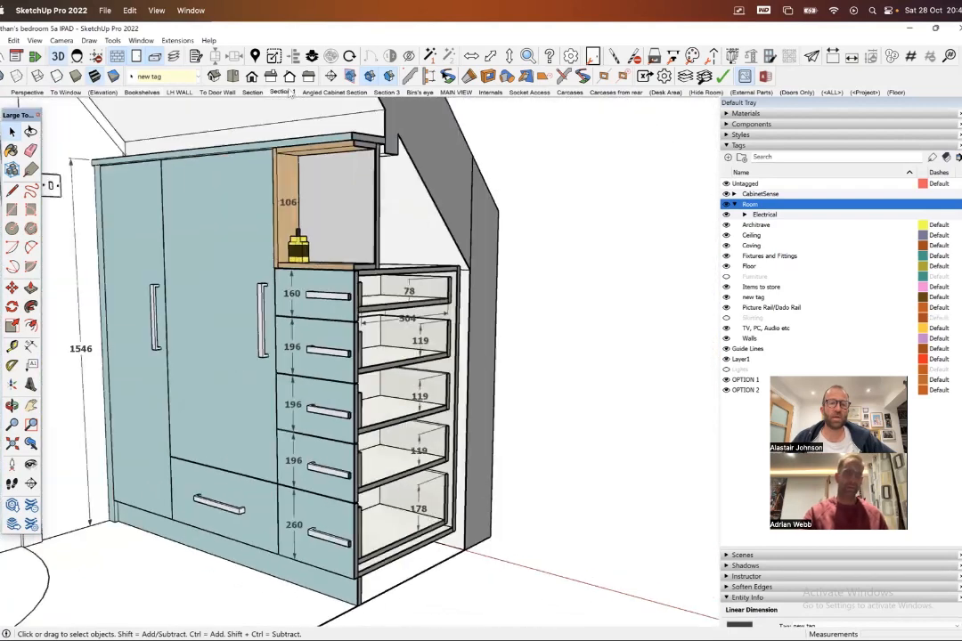
- In the Angled Cabinet Section scene, dimension the height of the drawer compartment below the hanging space
click(330, 93)
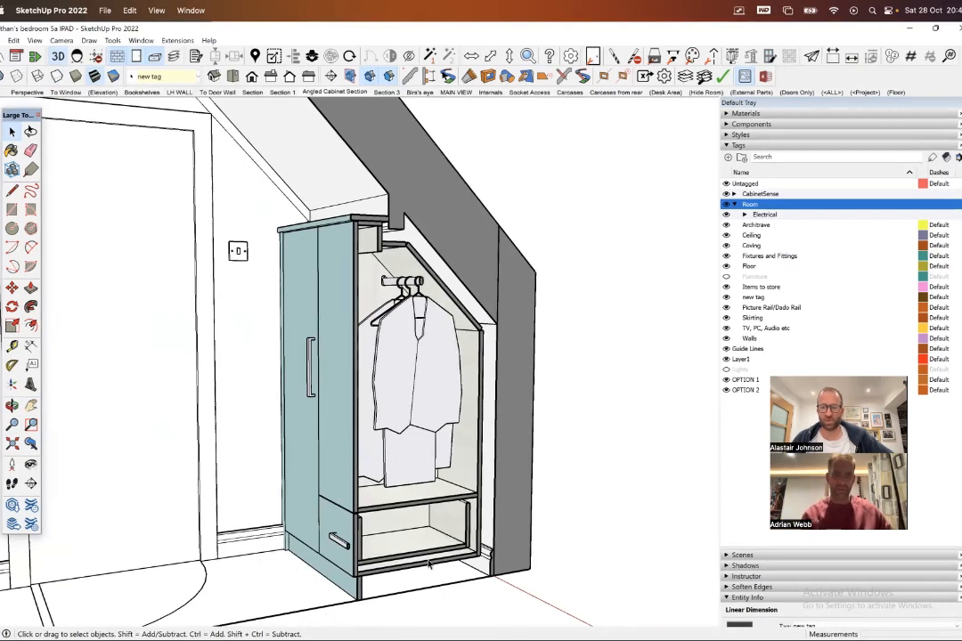
click(30, 346)
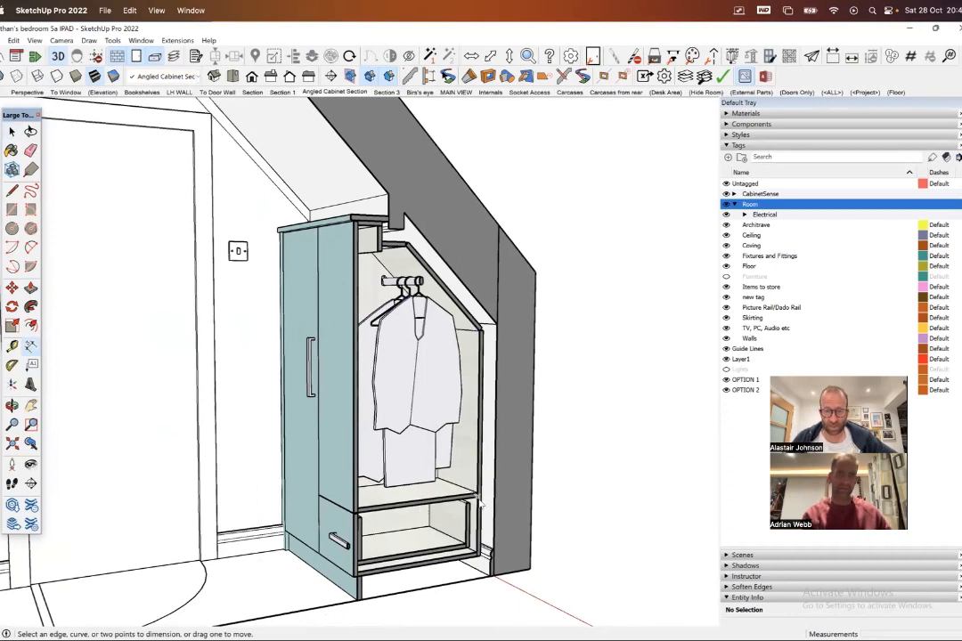
click(424, 551)
click(428, 509)
click(444, 512)
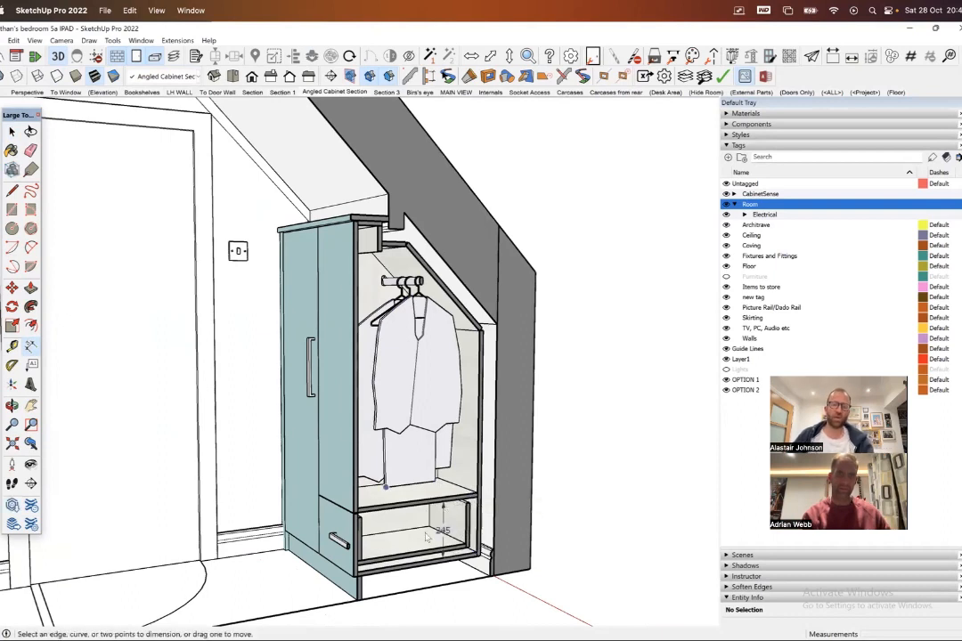
- Erase the height dimension from the drawer compartment below the hanging space in the Angled Cabinet Section scene
key(space)
right_click(442, 531)
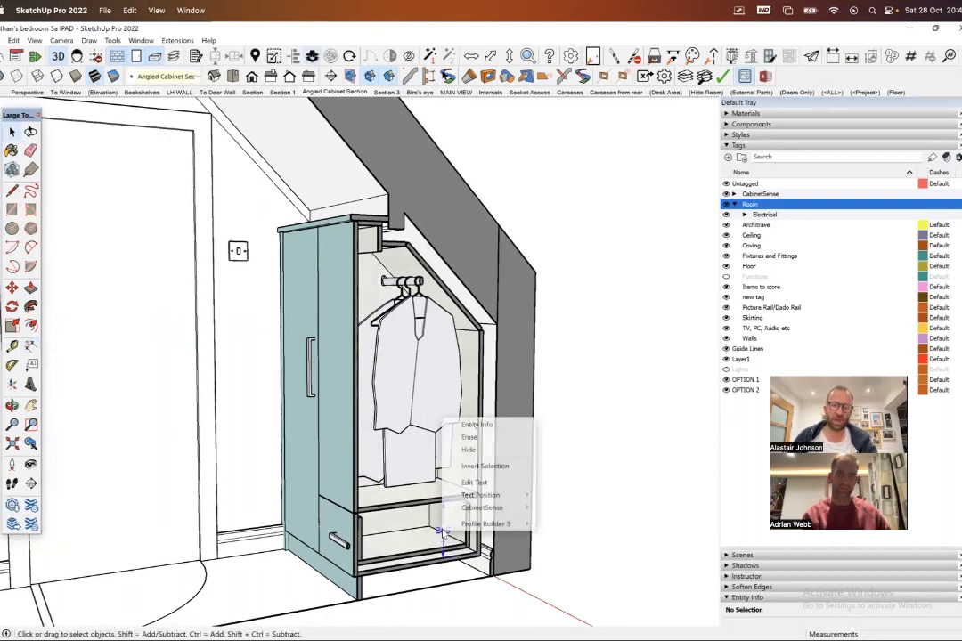
click(469, 438)
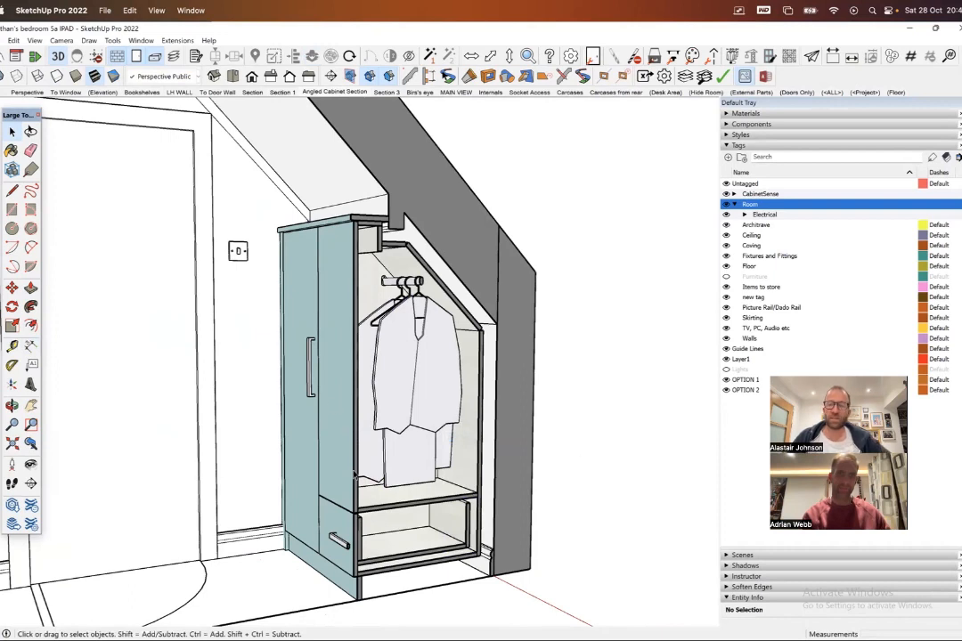
- Add a scene named "clothes section" from a more frontal view of the angled cabinet, using the Copy Current Scene action
middle_drag(384, 385, 338, 442)
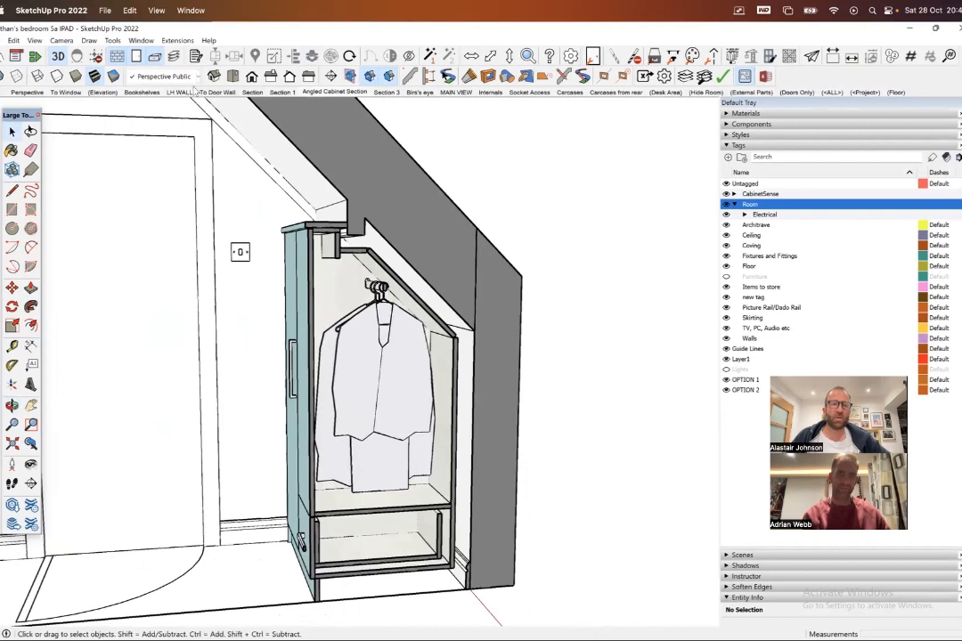
right_click(347, 93)
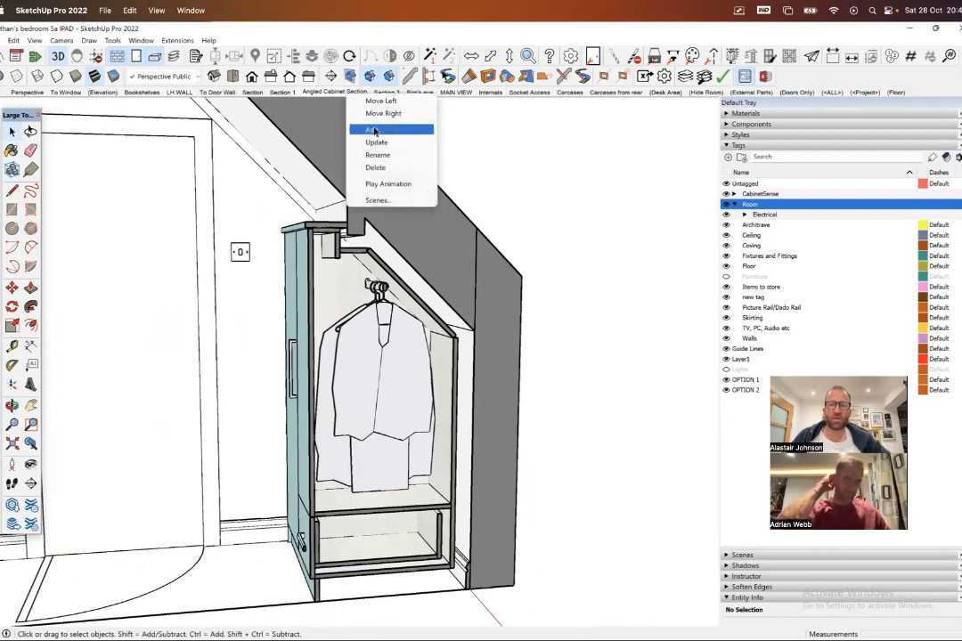
click(373, 130)
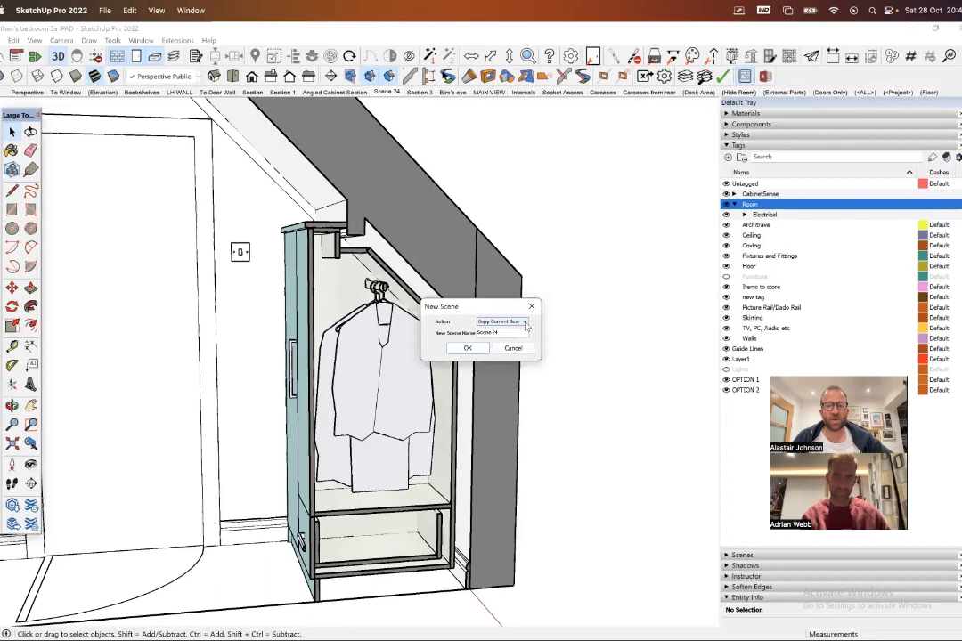
click(525, 322)
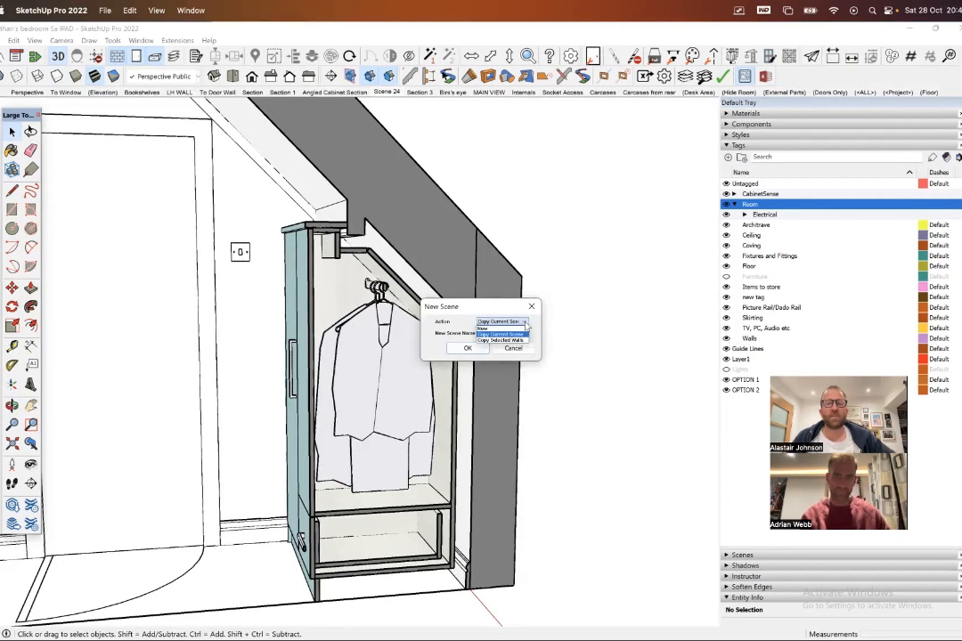
click(526, 324)
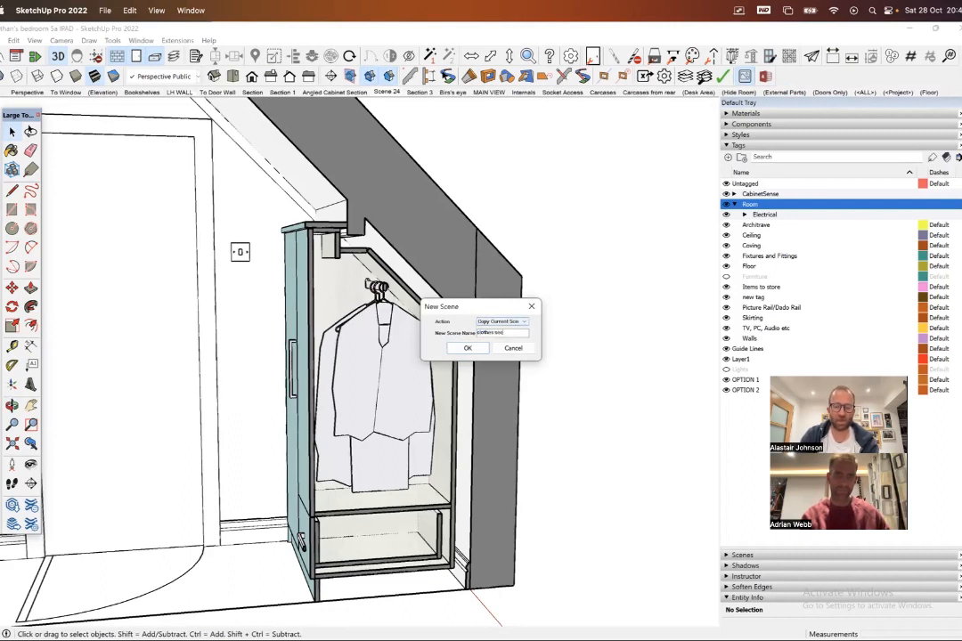
click(480, 349)
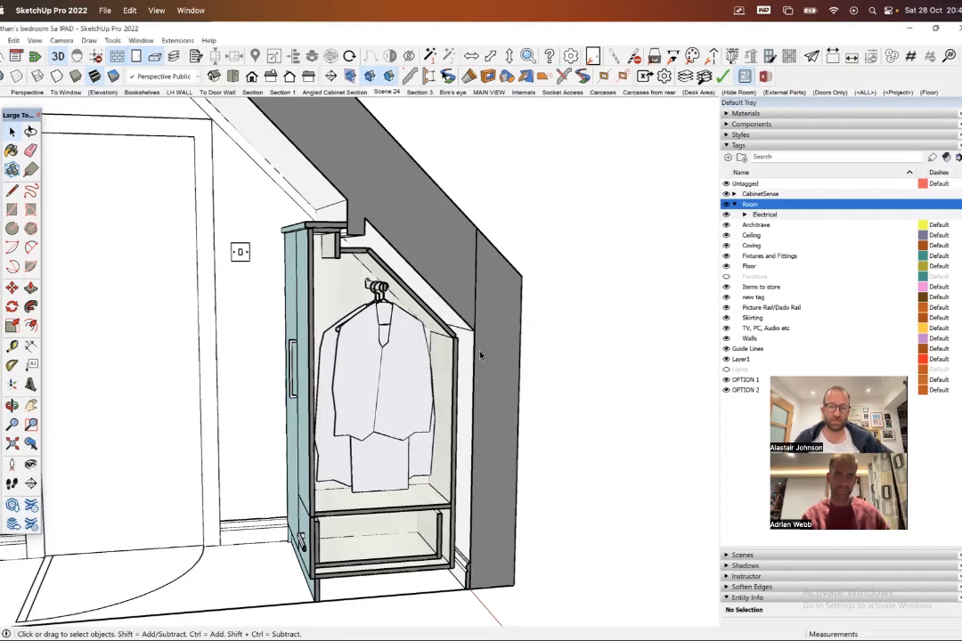
- In the clothes section scene, dimension the height of the drawer compartment below the hanging clothes
click(336, 93)
click(385, 94)
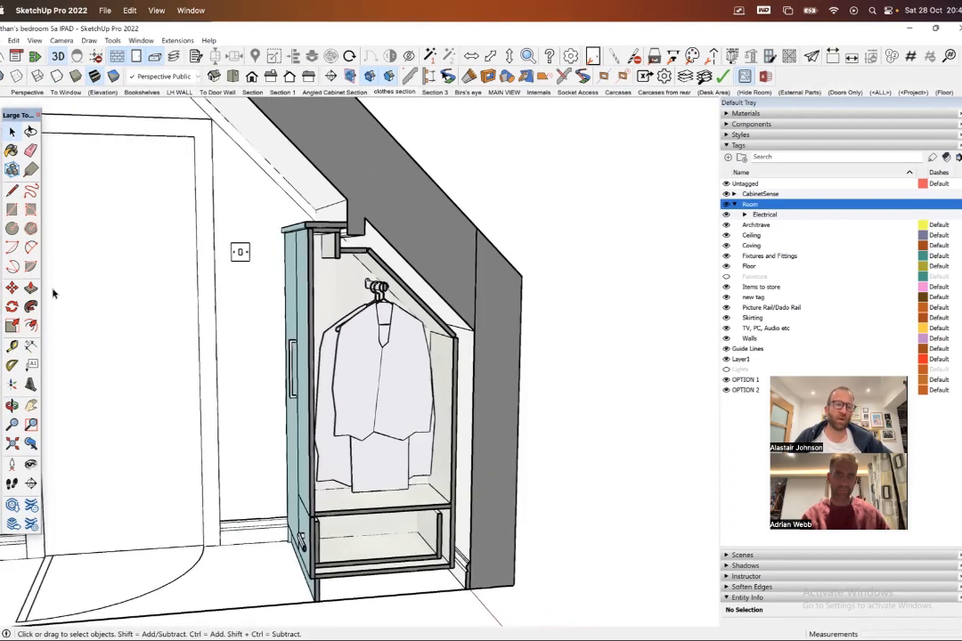
click(31, 344)
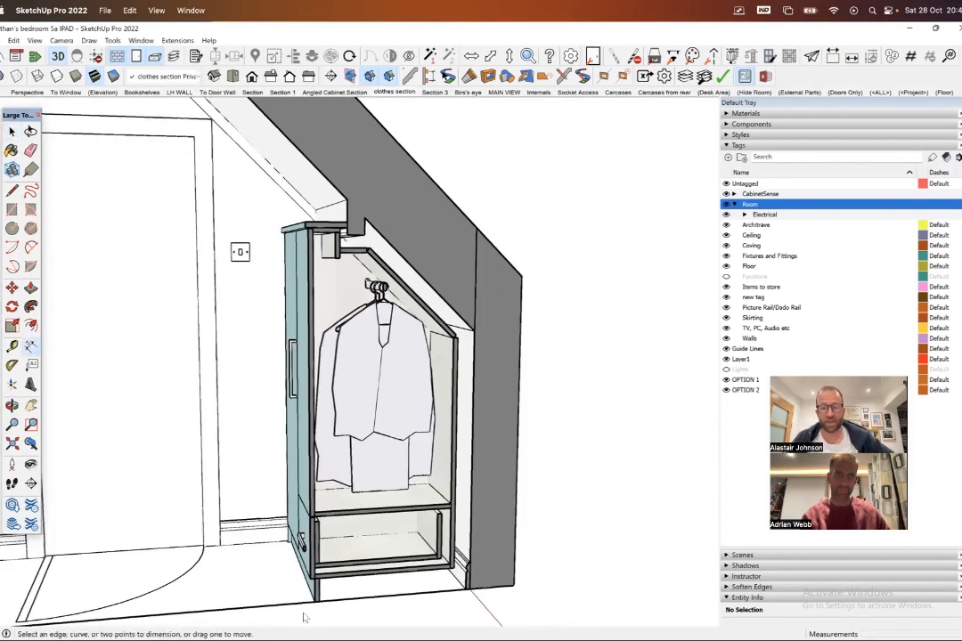
click(452, 511)
click(452, 565)
click(398, 544)
- Review the Angled Cabinet Section, clothes section, Section 3, bird's eye and MAIN VIEW scenes to check where the drawer dimension shows
click(353, 93)
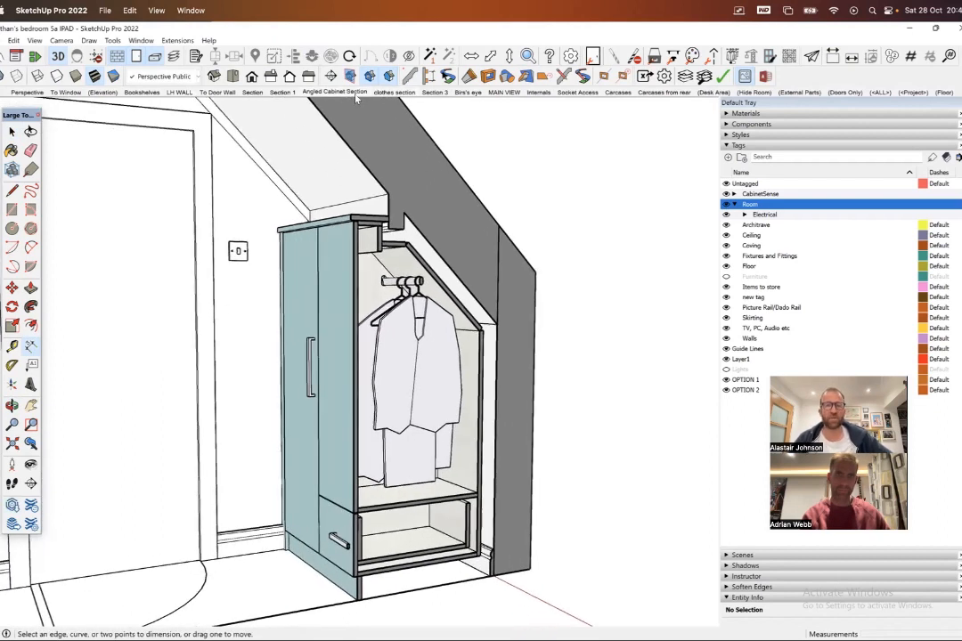
click(385, 94)
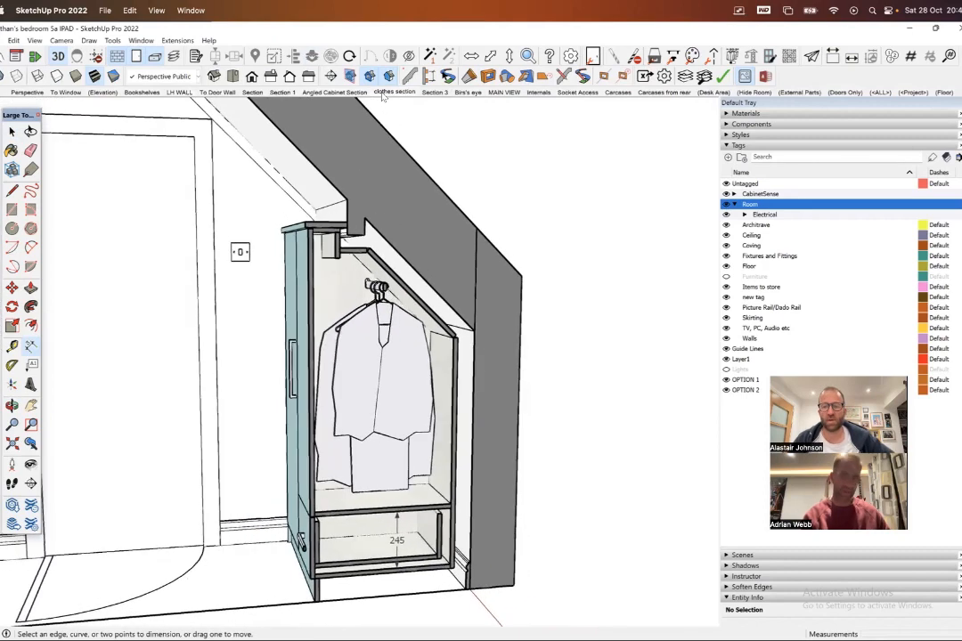
click(435, 93)
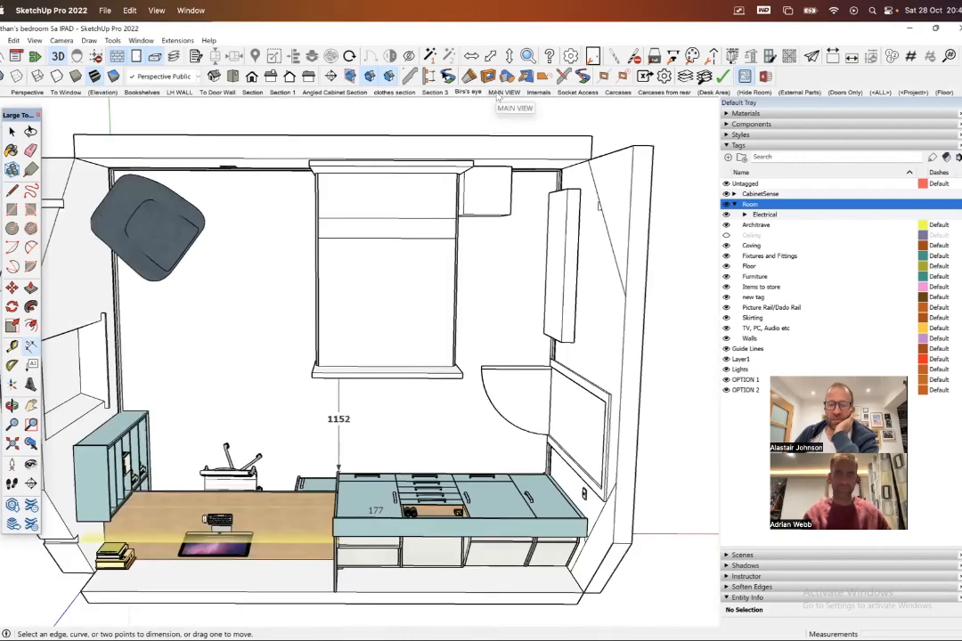
click(502, 93)
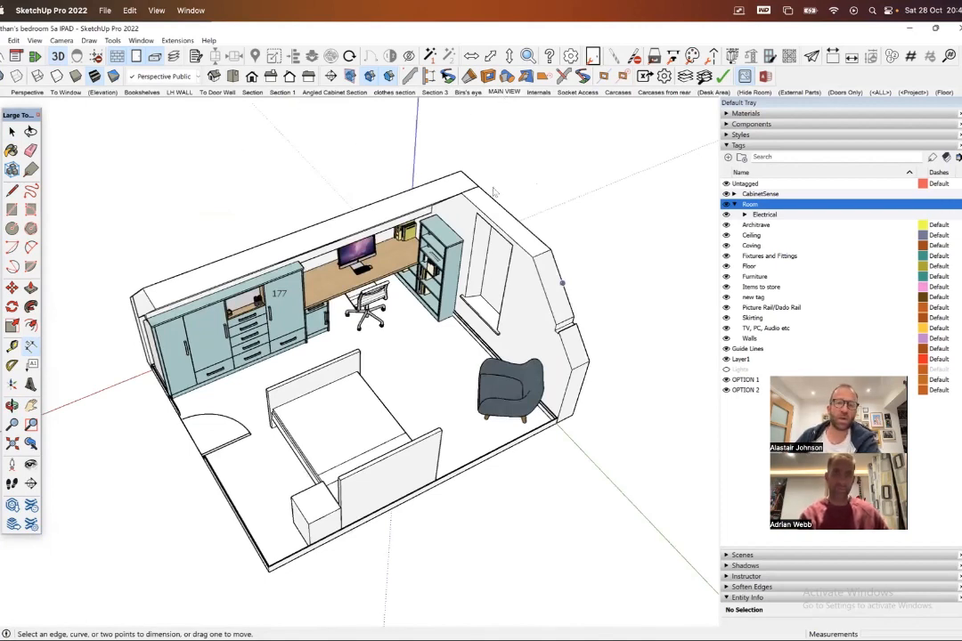
- Switch the Walls tag's visibility off and back on in the MAIN VIEW scene to see what it controls
key(space)
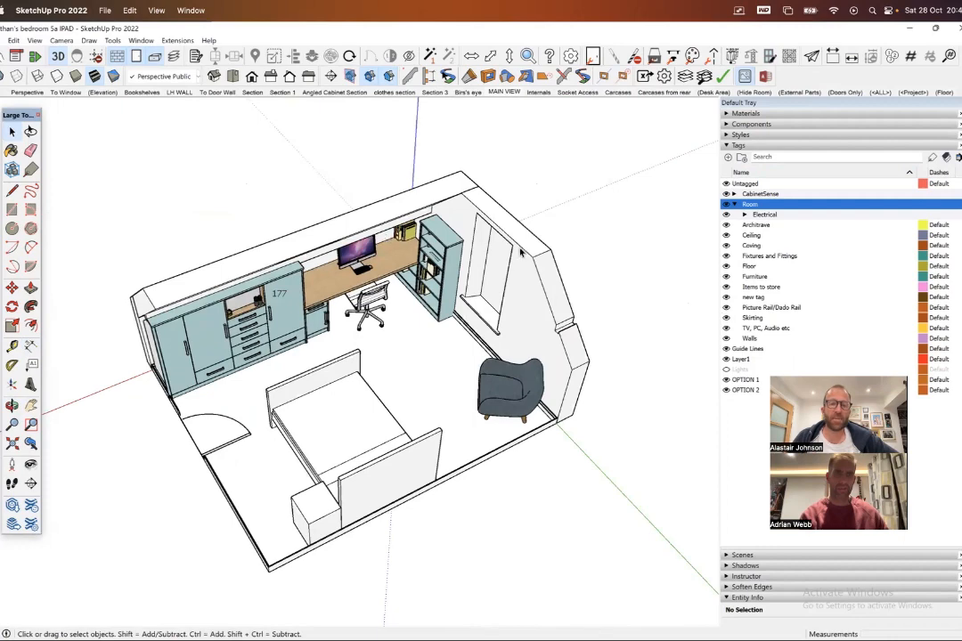
click(725, 339)
click(725, 338)
- Select the low outer wall group behind the wardrobes and check which tag it is assigned to
middle_drag(331, 312, 470, 299)
scroll(423, 371, up, 2)
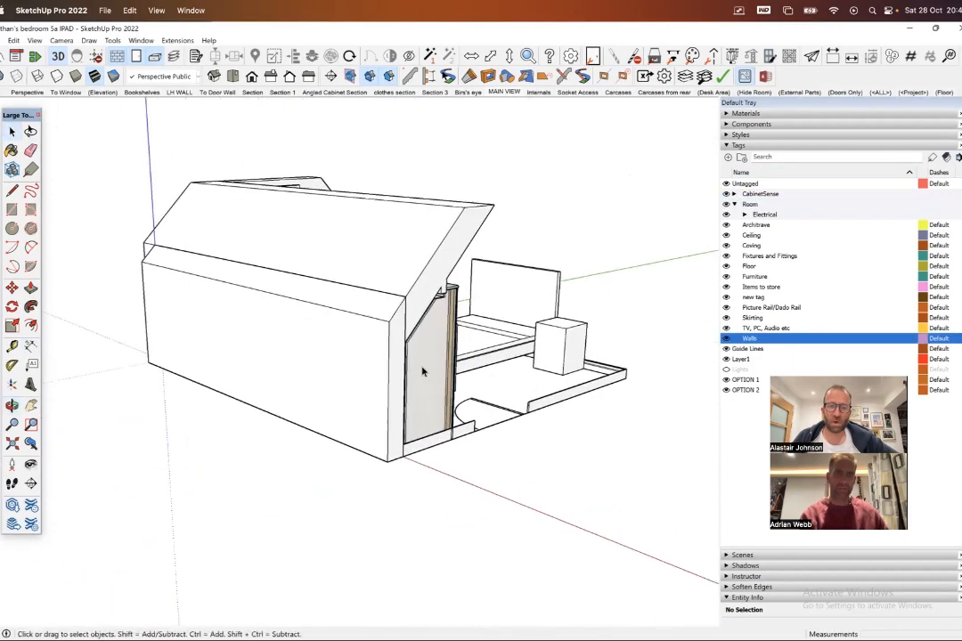
scroll(423, 371, up, 2)
click(198, 77)
click(216, 125)
click(336, 341)
click(198, 77)
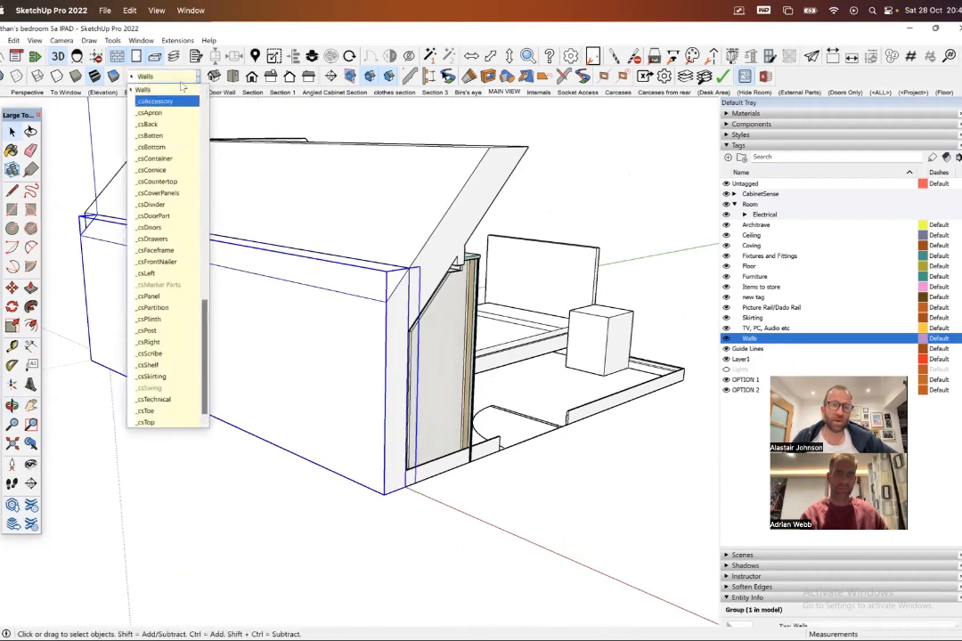
click(200, 77)
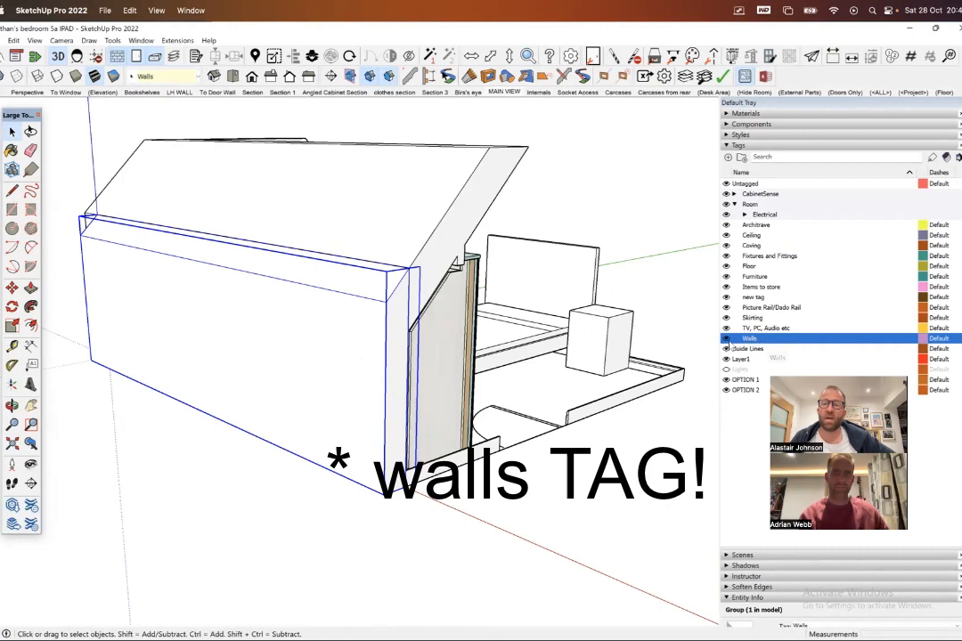
- Toggle the Walls tag from a view into the room to compare which wall groups respond
middle_drag(601, 295, 287, 261)
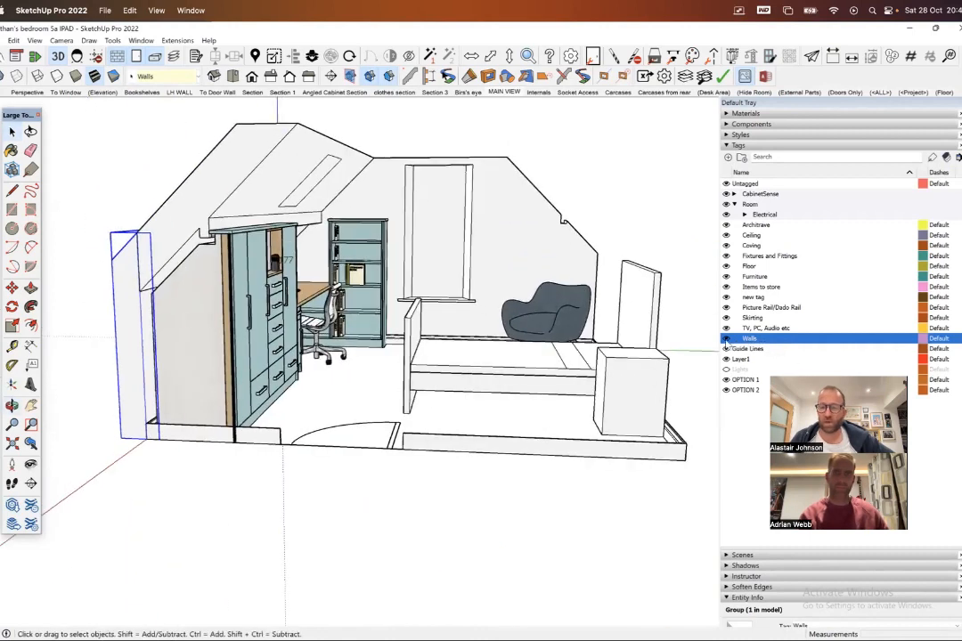
click(726, 339)
click(725, 339)
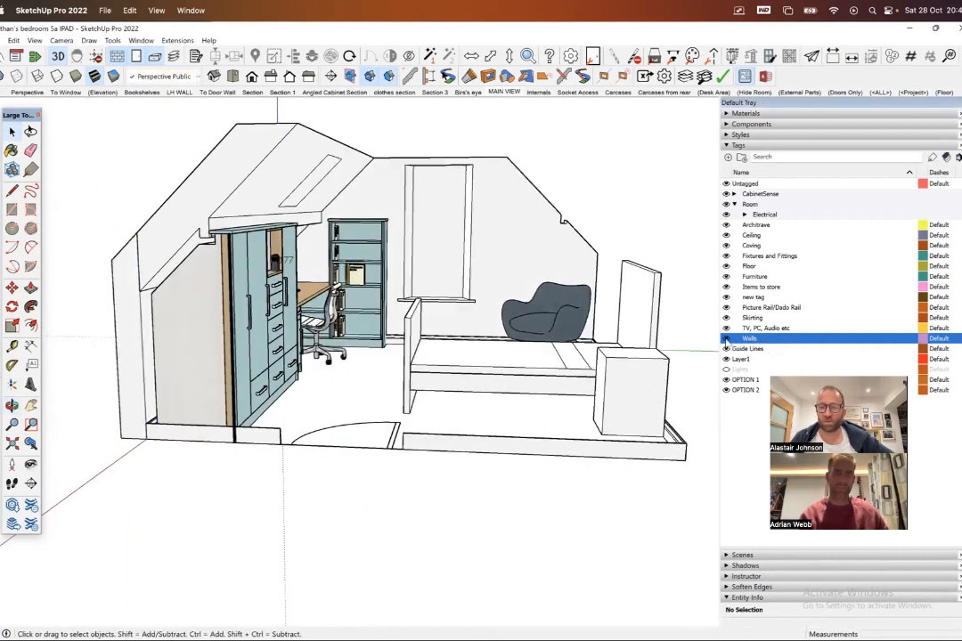
- Turn on the display of hidden objects for the bedroom model
middle_drag(534, 198, 460, 284)
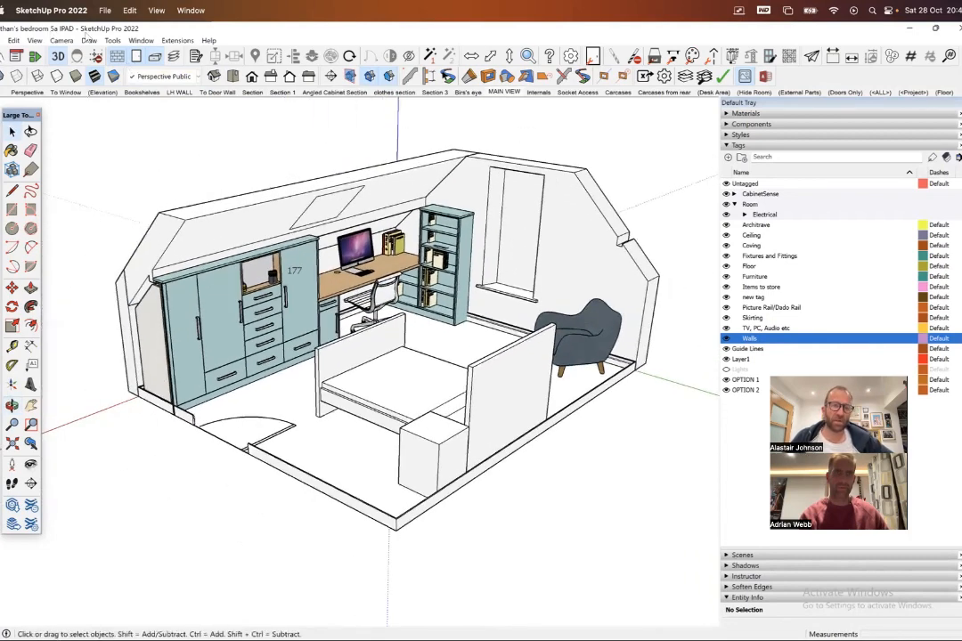
click(34, 41)
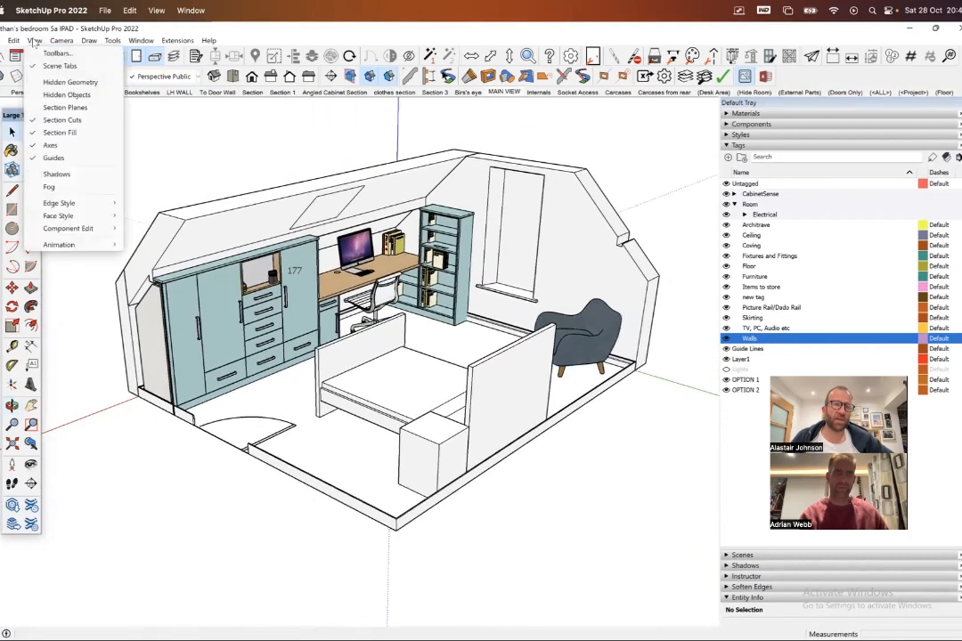
click(71, 89)
- Select the window wall and the hidden ceiling and wall groups to examine their tags and the Unhide option
middle_drag(525, 192, 507, 177)
click(504, 172)
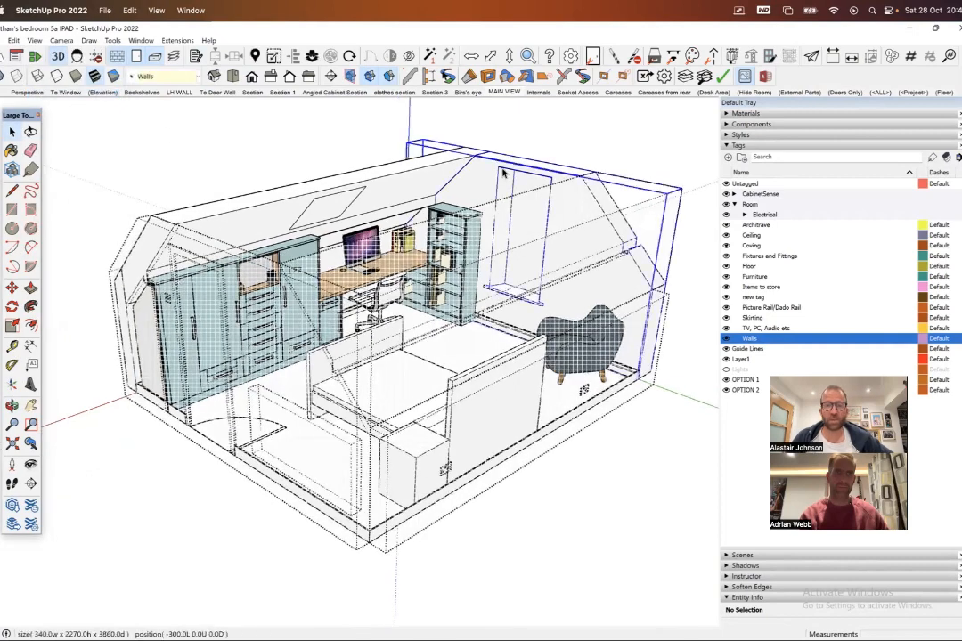
middle_drag(436, 180, 407, 210)
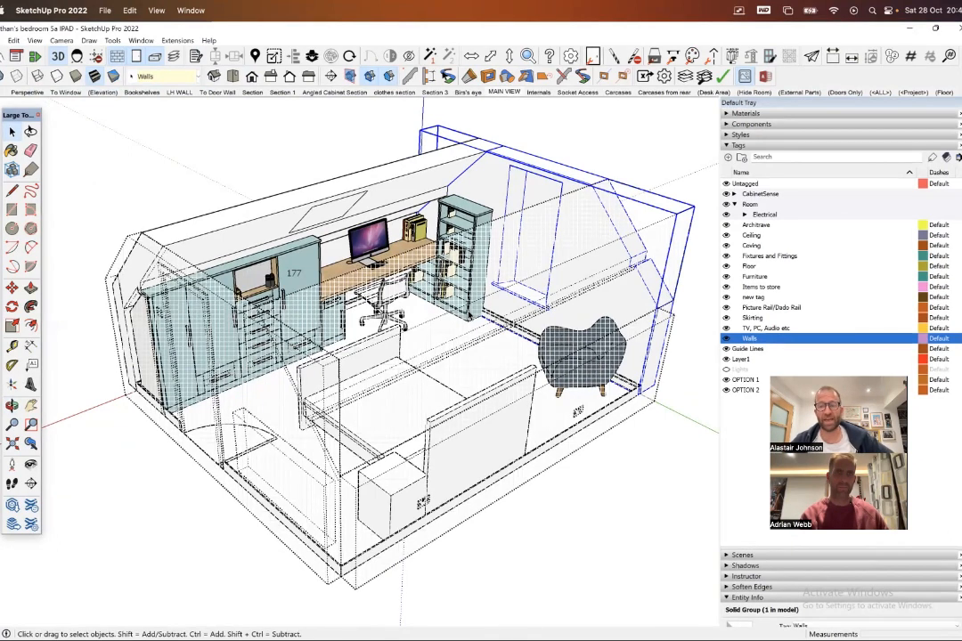
click(661, 164)
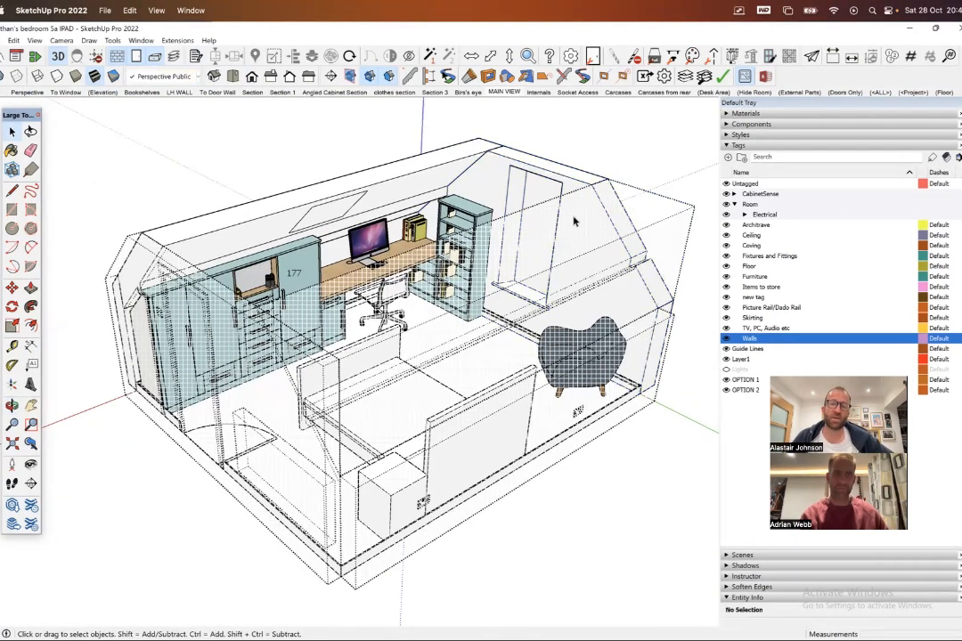
click(573, 219)
shift+click(179, 288)
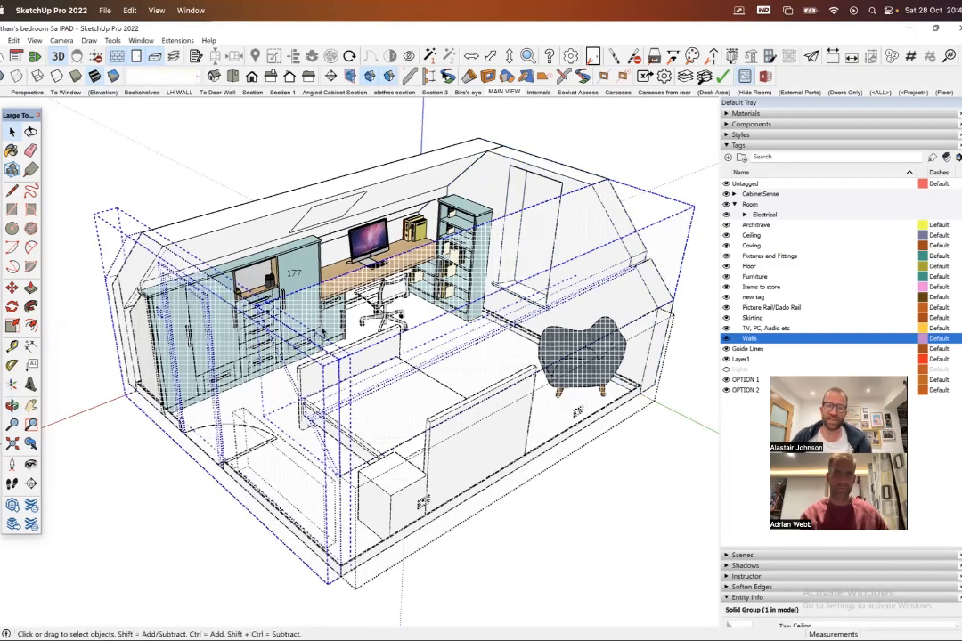
right_click(327, 307)
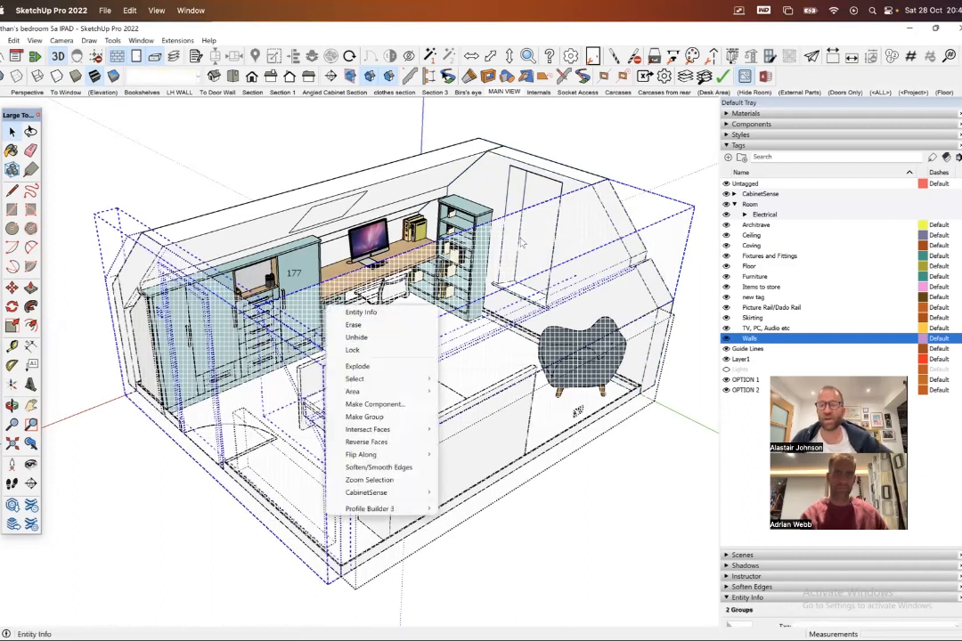
click(601, 135)
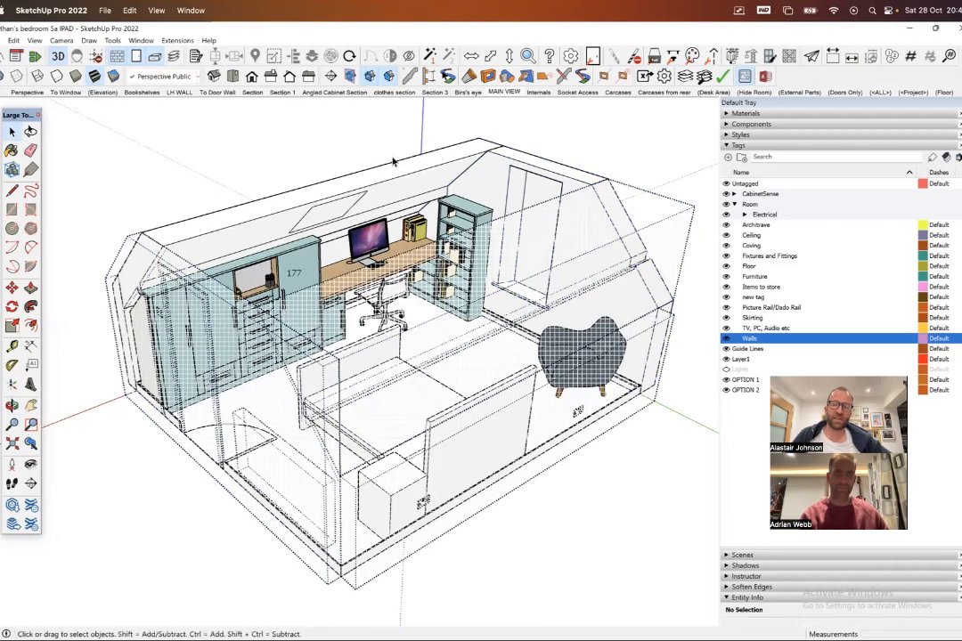
- Switch to the Library Snug FINAL model and review its Diagonal section, Countertop and depths, Window view and Main View scenes
middle_drag(374, 206, 435, 253)
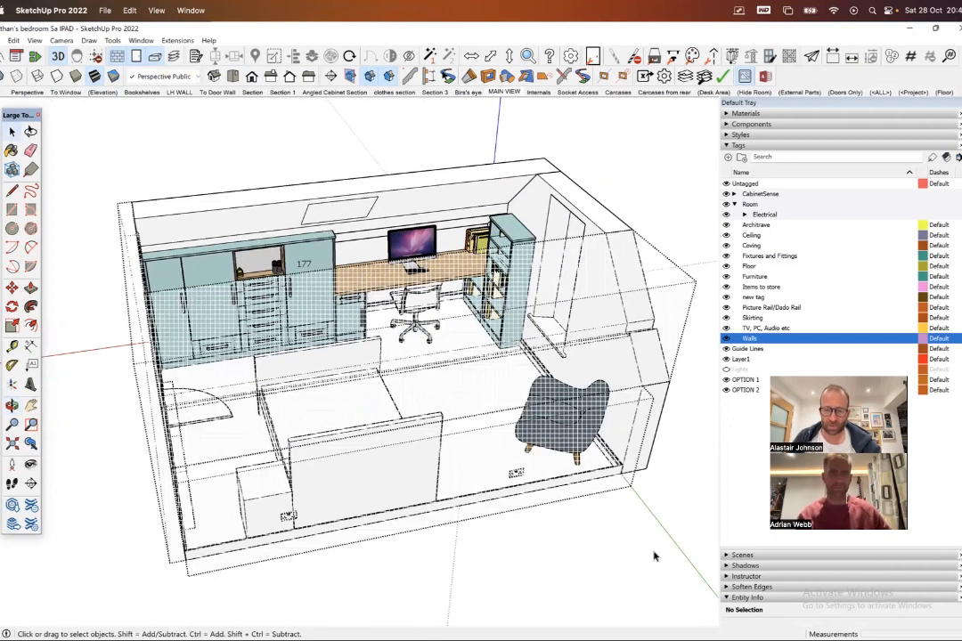
mouse_move(620, 616)
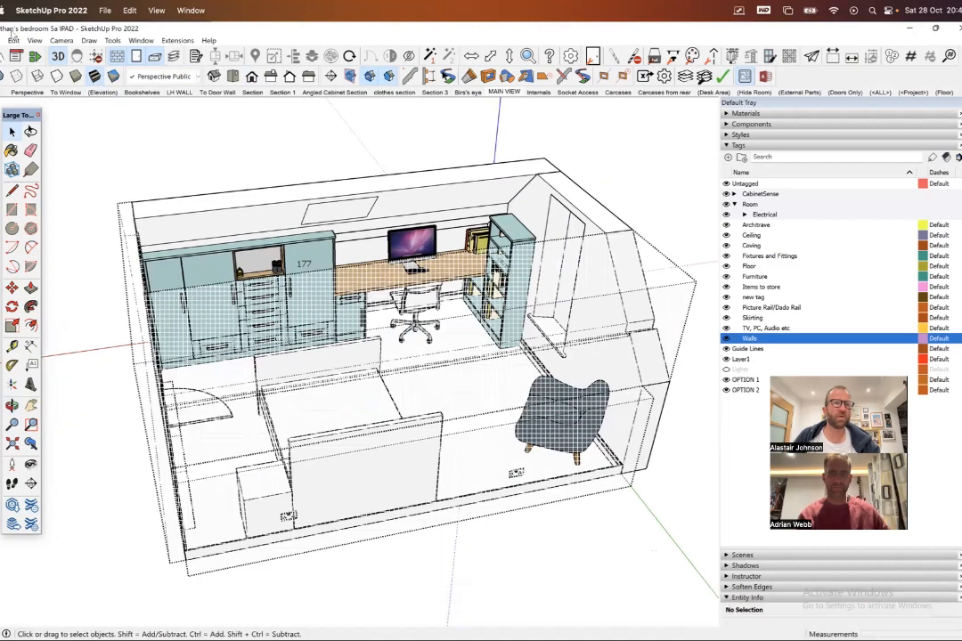
click(909, 28)
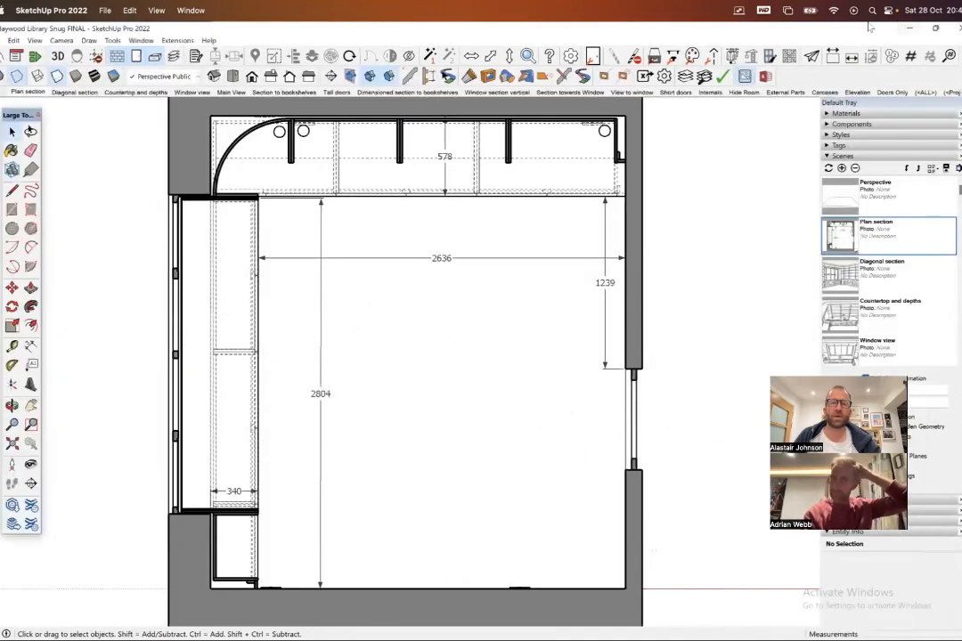
click(85, 92)
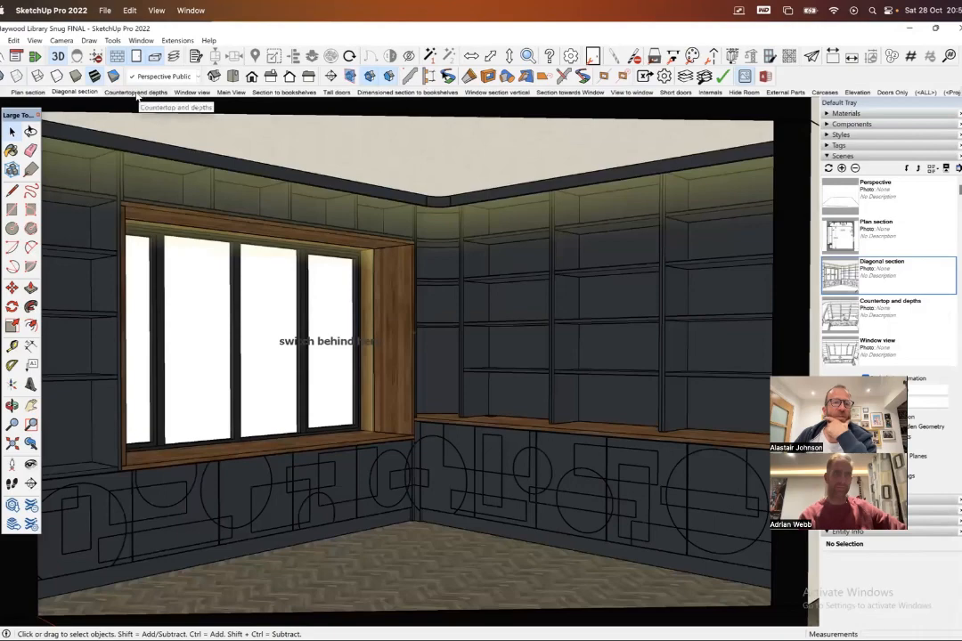
click(135, 92)
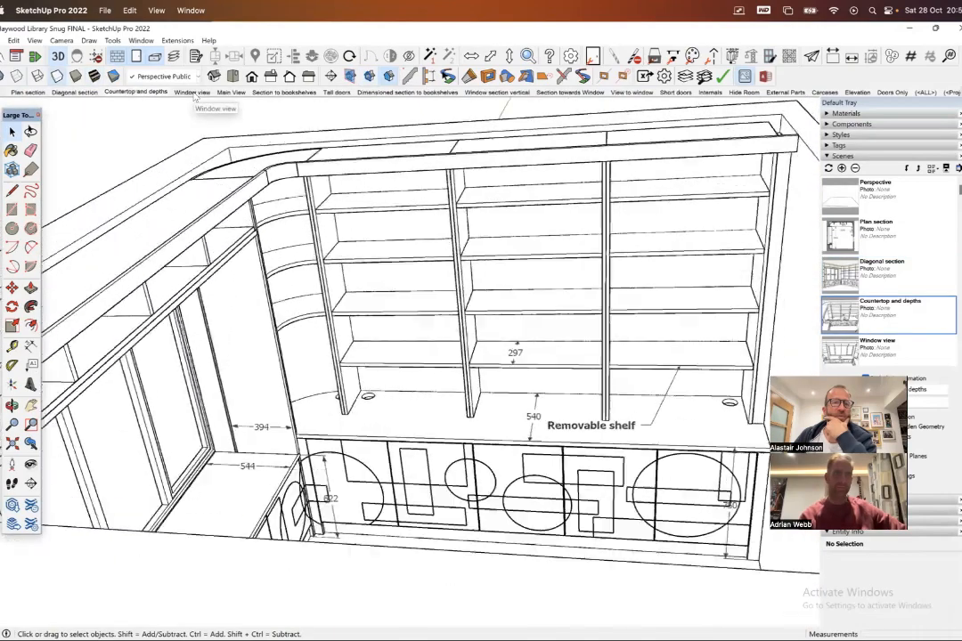
click(192, 93)
click(231, 92)
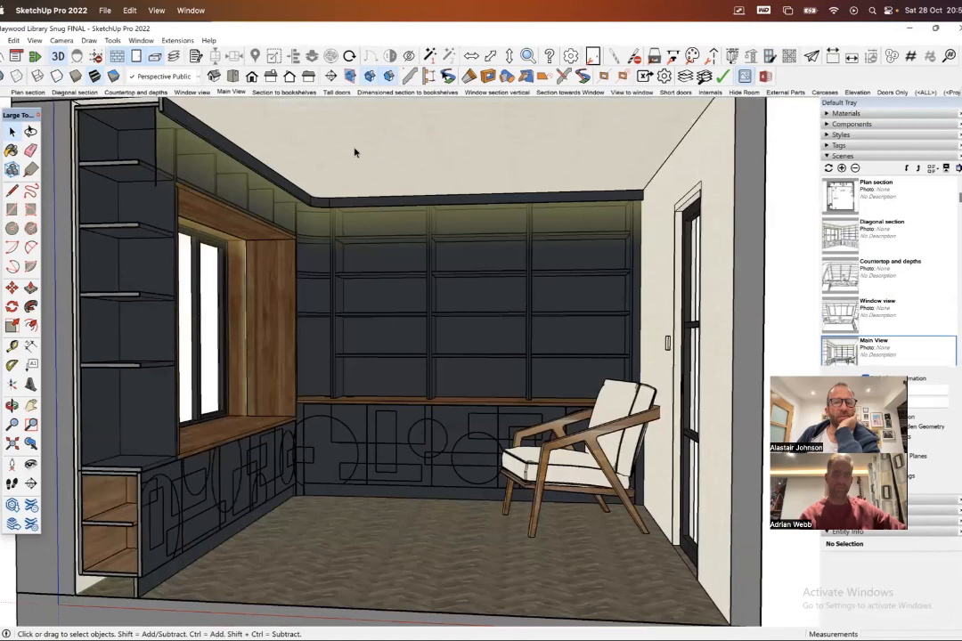
click(76, 93)
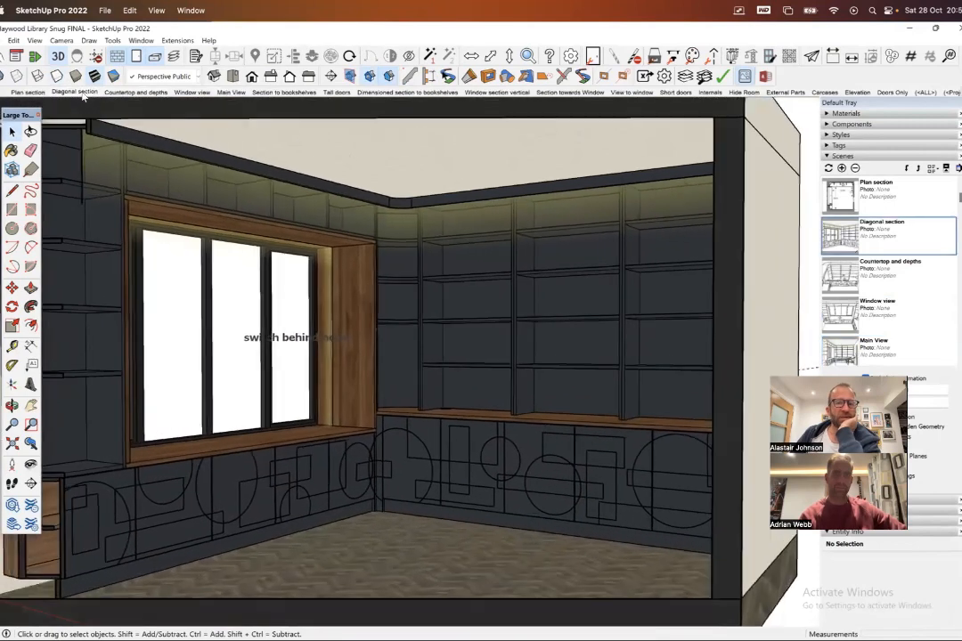
- Examine the Diagonal section scene from outside and above the room, and recall the Plan section scene
scroll(350, 188, down, 2)
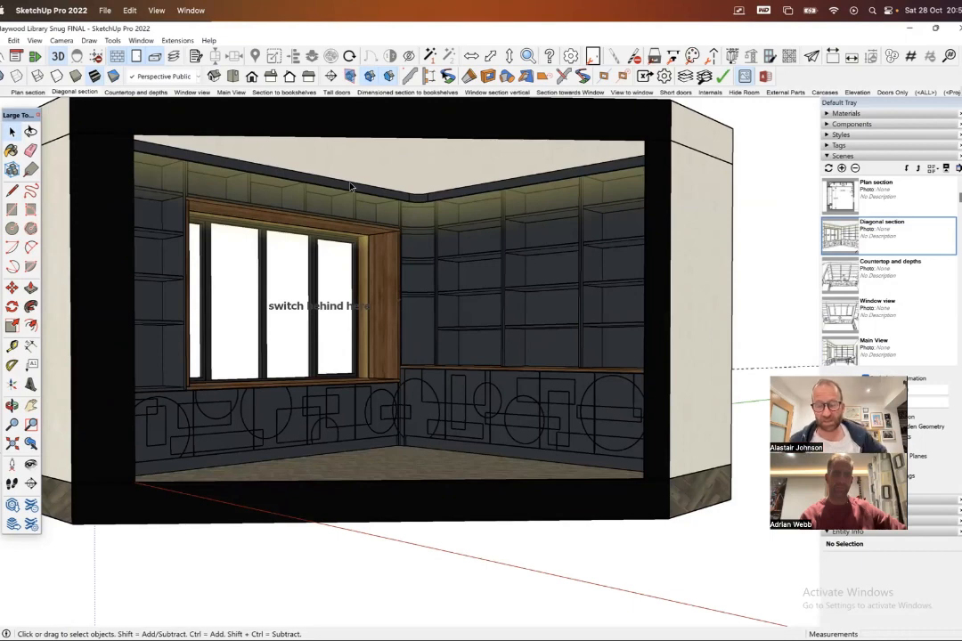
middle_drag(307, 135, 347, 223)
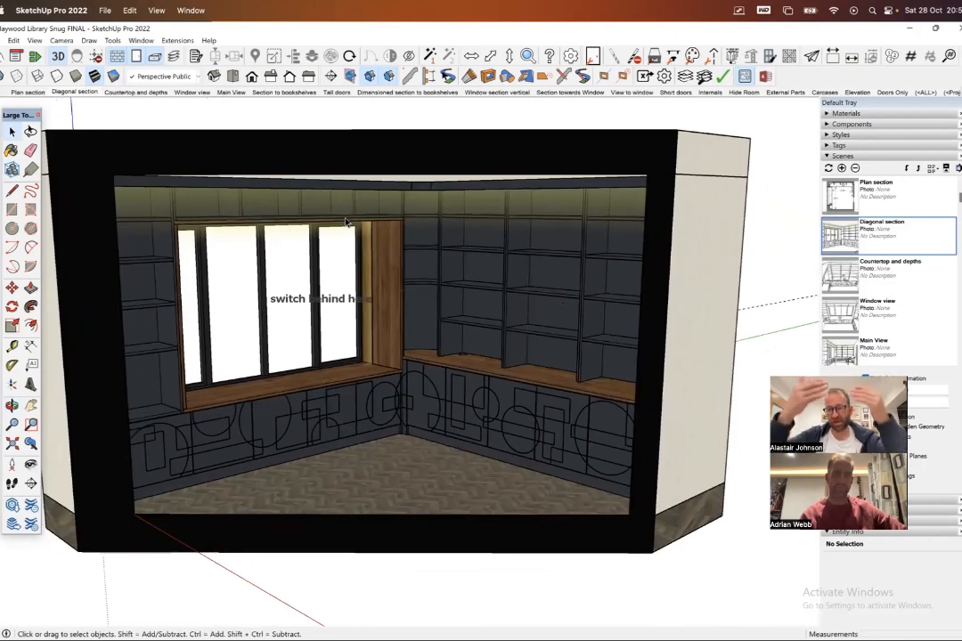
middle_drag(228, 368, 217, 198)
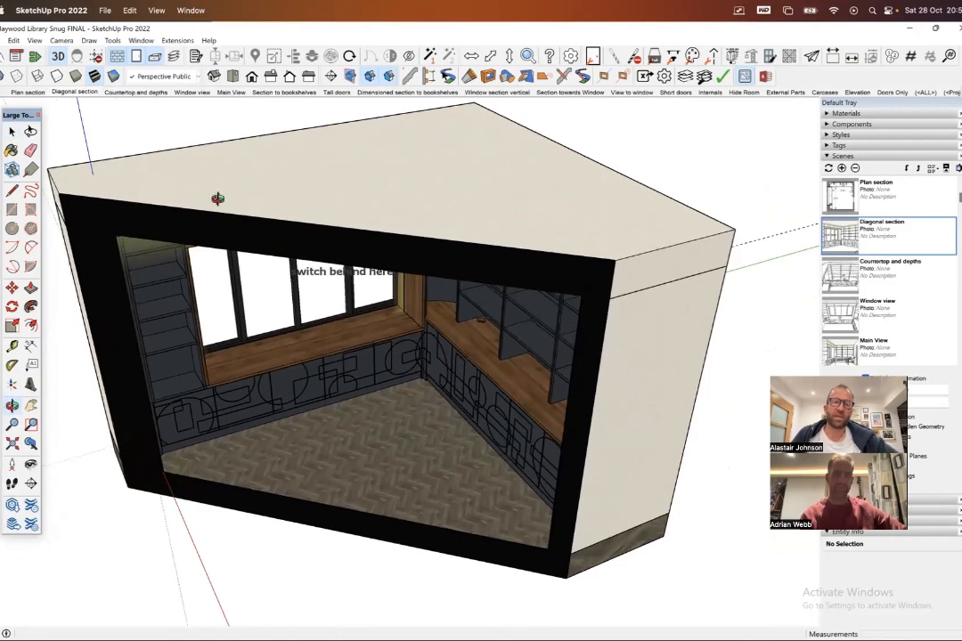
click(41, 94)
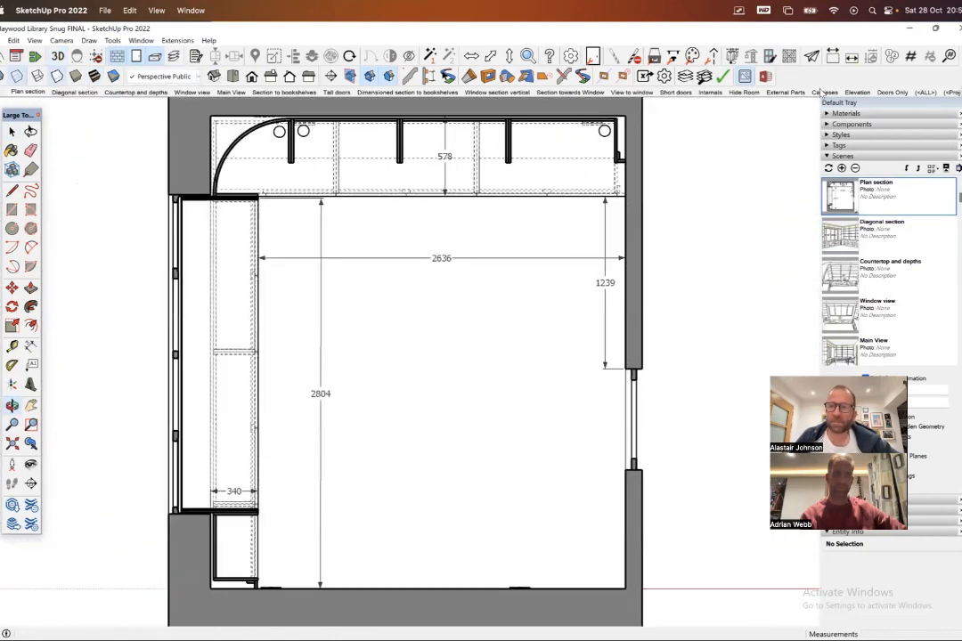
- Recall the Window view scene and view the whole roofless room from above
click(191, 93)
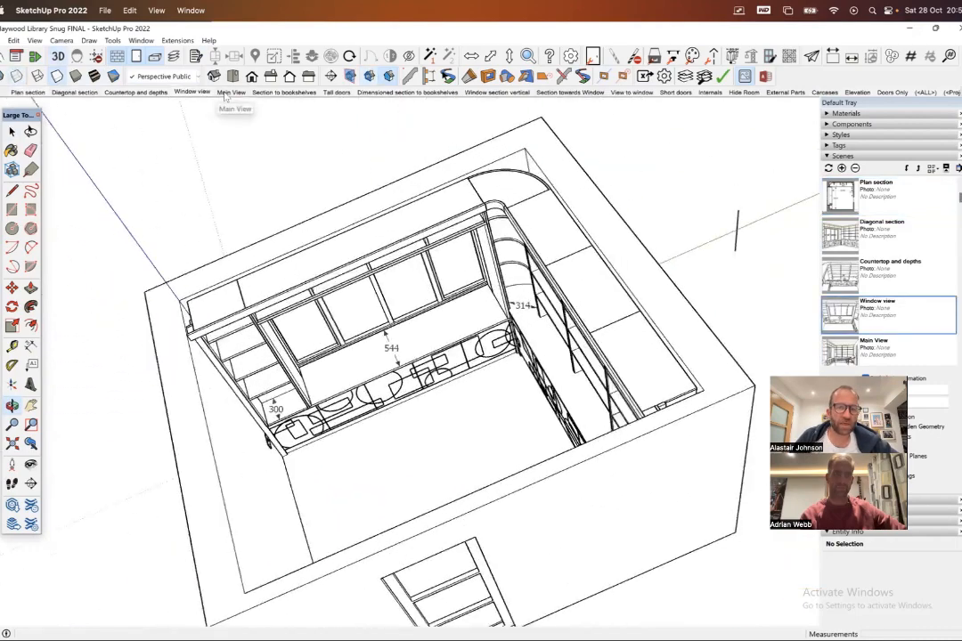
middle_drag(454, 201, 487, 279)
scroll(383, 271, up, 1)
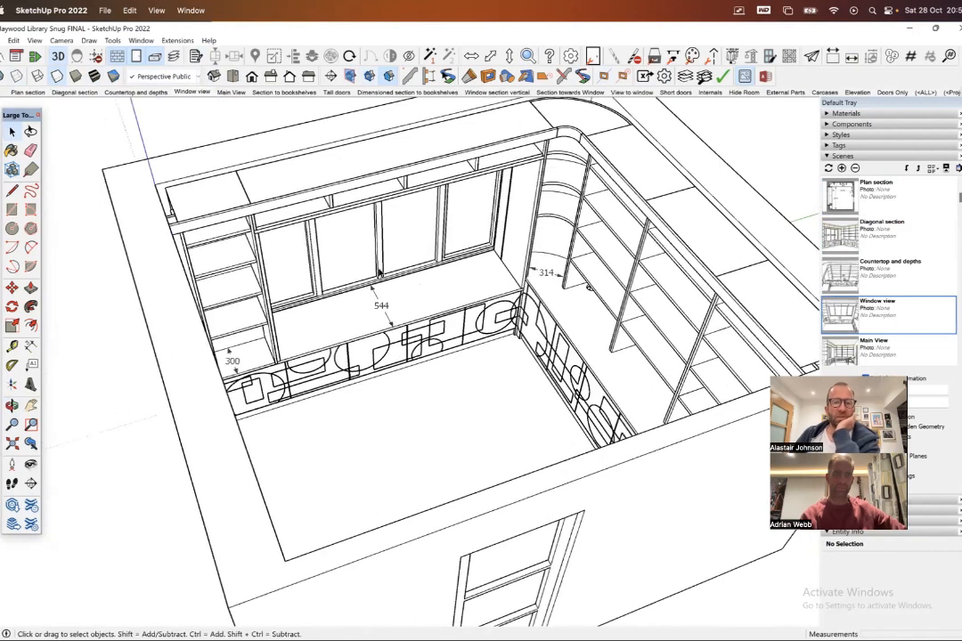
scroll(350, 236, down, 2)
middle_drag(349, 239, 383, 214)
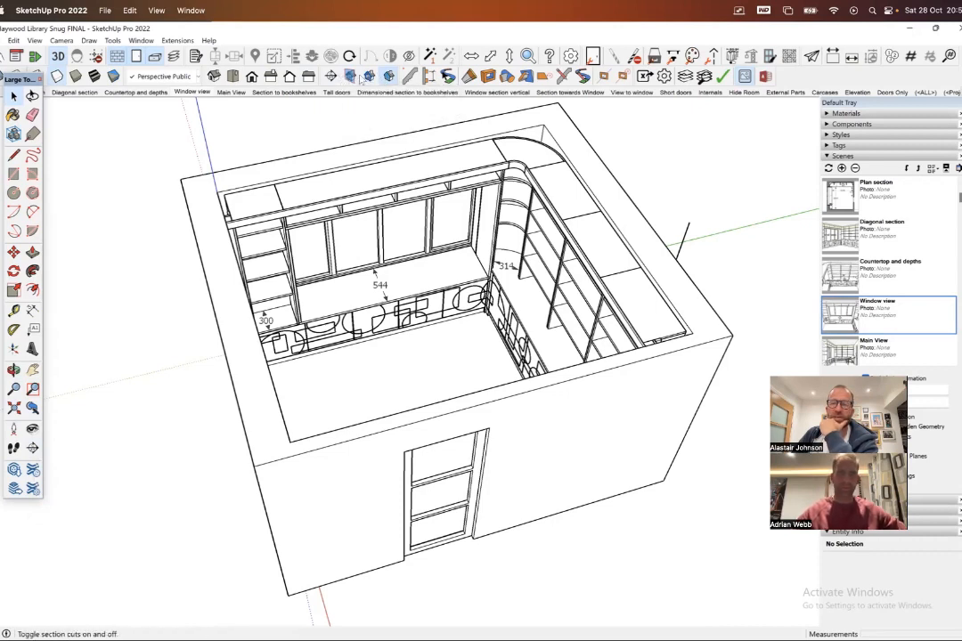
right_click(813, 77)
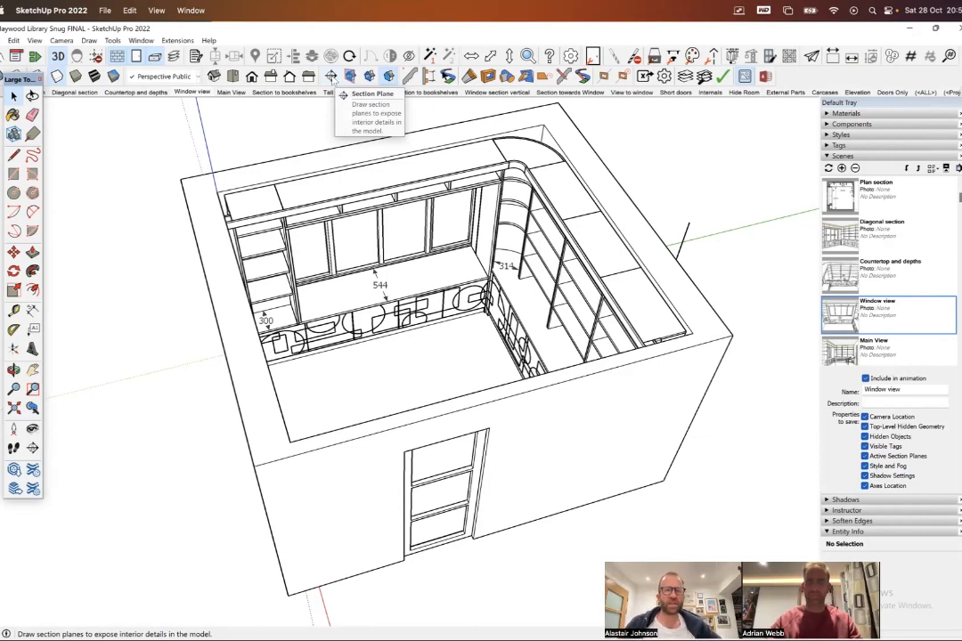
- Start a section plane over the room and preview its orientation locked to the red, green and blue axes
click(334, 79)
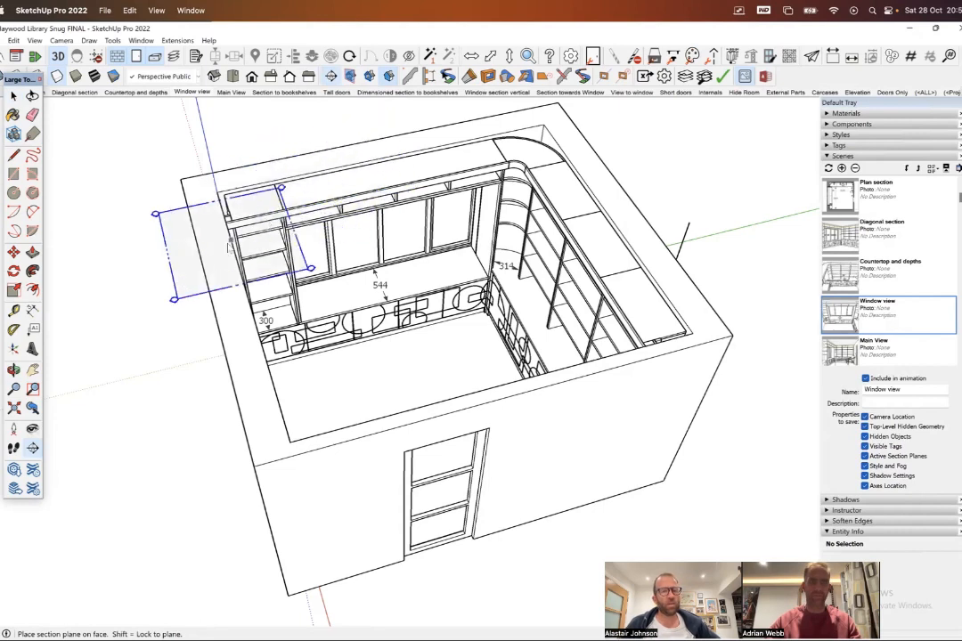
middle_drag(225, 321, 293, 309)
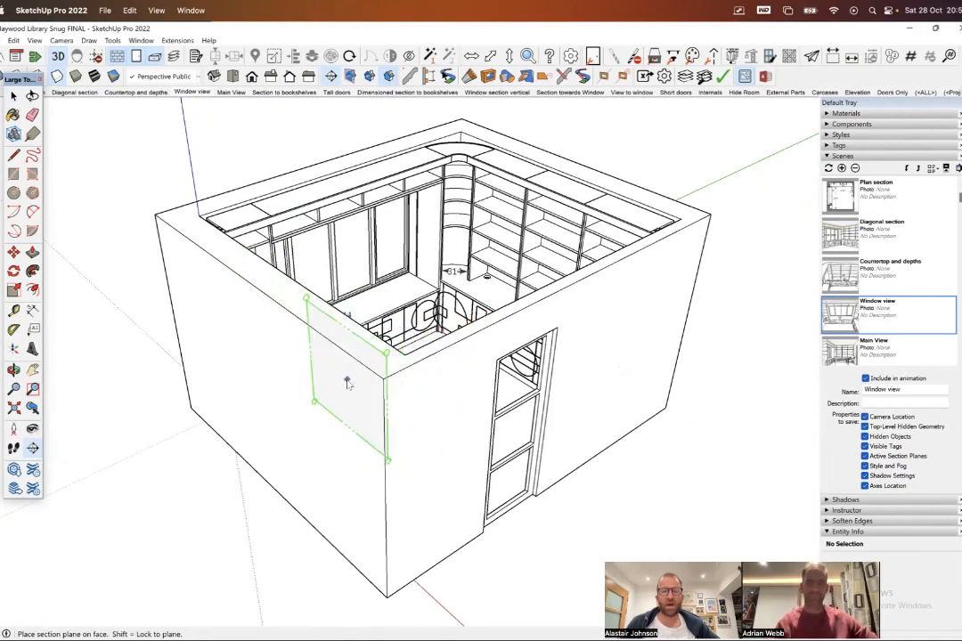
middle_drag(326, 337, 592, 330)
middle_drag(570, 288, 534, 294)
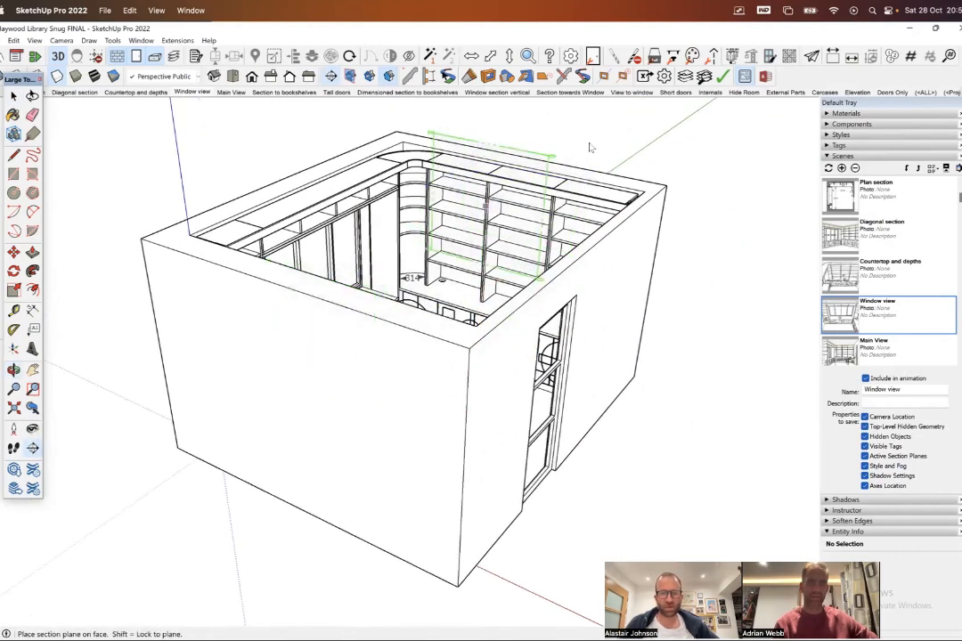
middle_drag(302, 233, 438, 163)
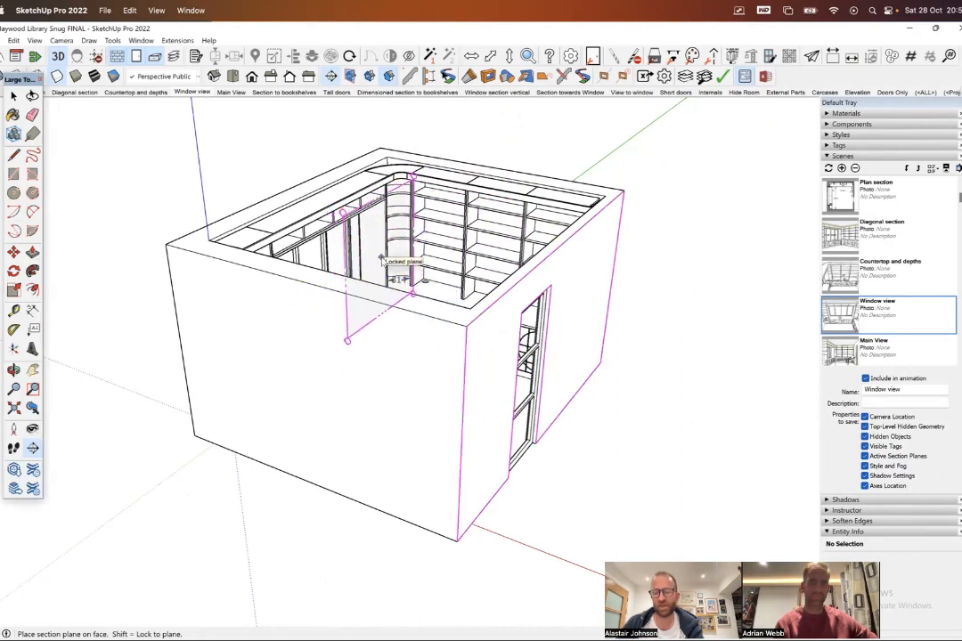
key(Right)
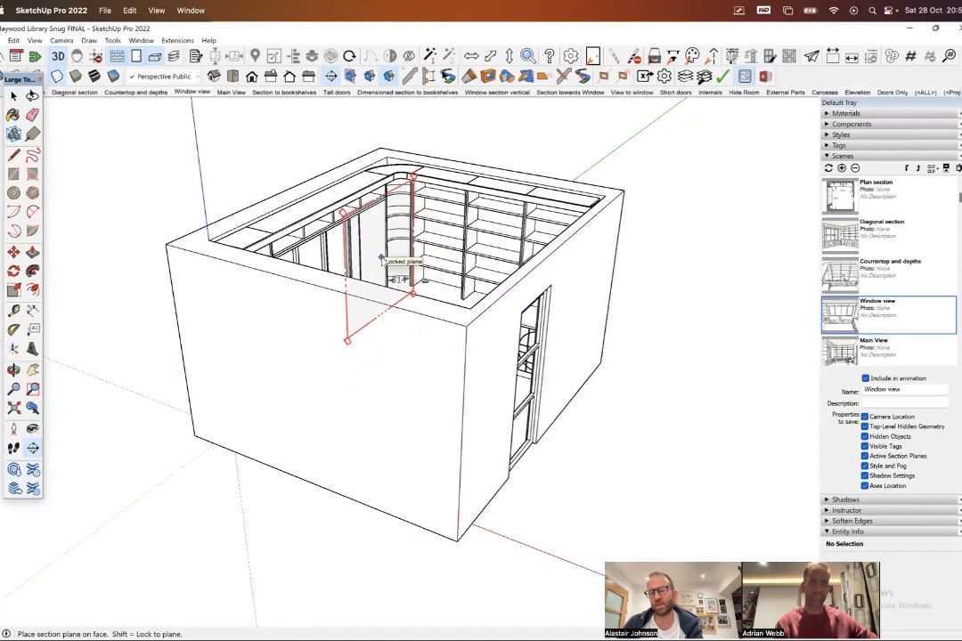
key(Left)
key(Up)
key(Right)
key(Down)
key(Left)
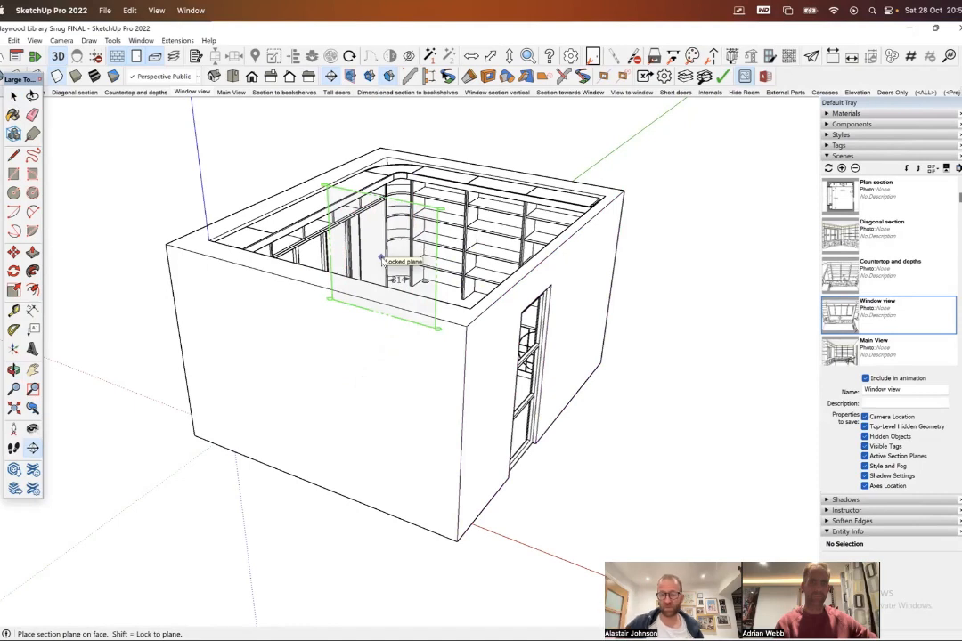
key(Up)
key(Right)
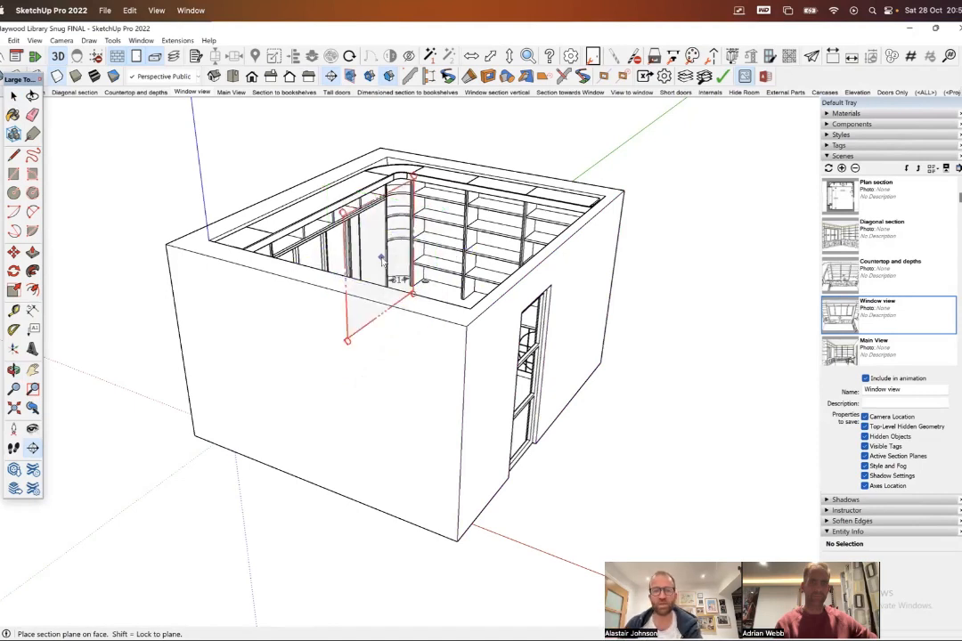
- Place a section plane locked to the red axis so it cuts through the bookshelf wall and faces the window wall
mouse_move(448, 260)
middle_down()
mouse_move(425, 267)
mouse_move(438, 267)
middle_up()
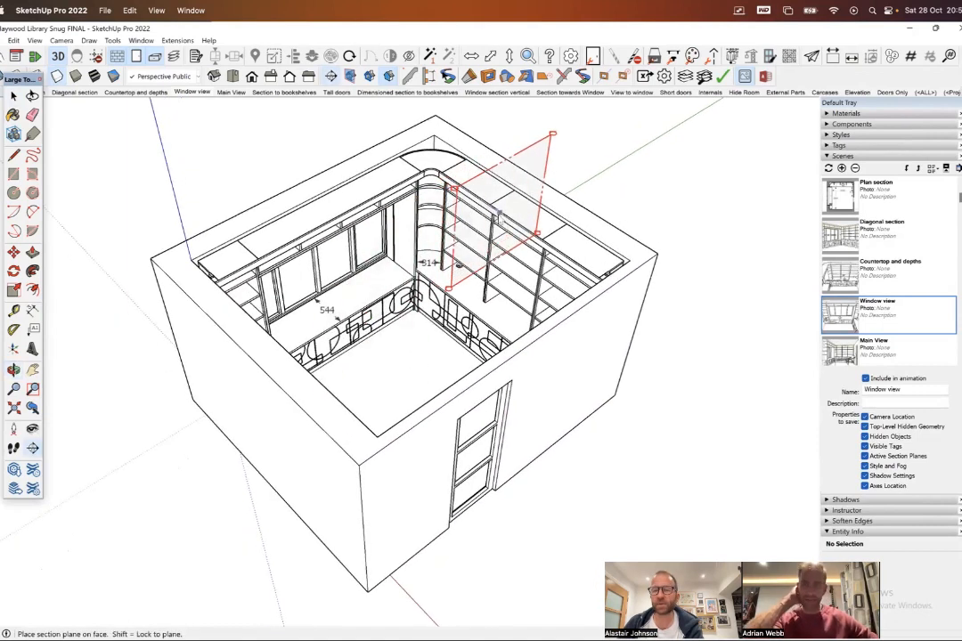
key(Down)
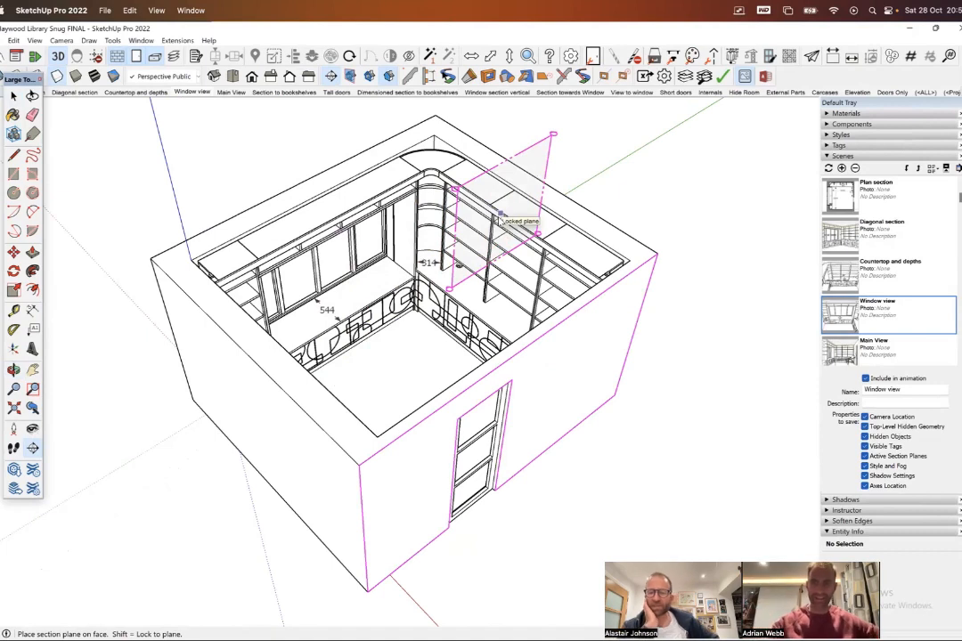
key(Up)
key(Right)
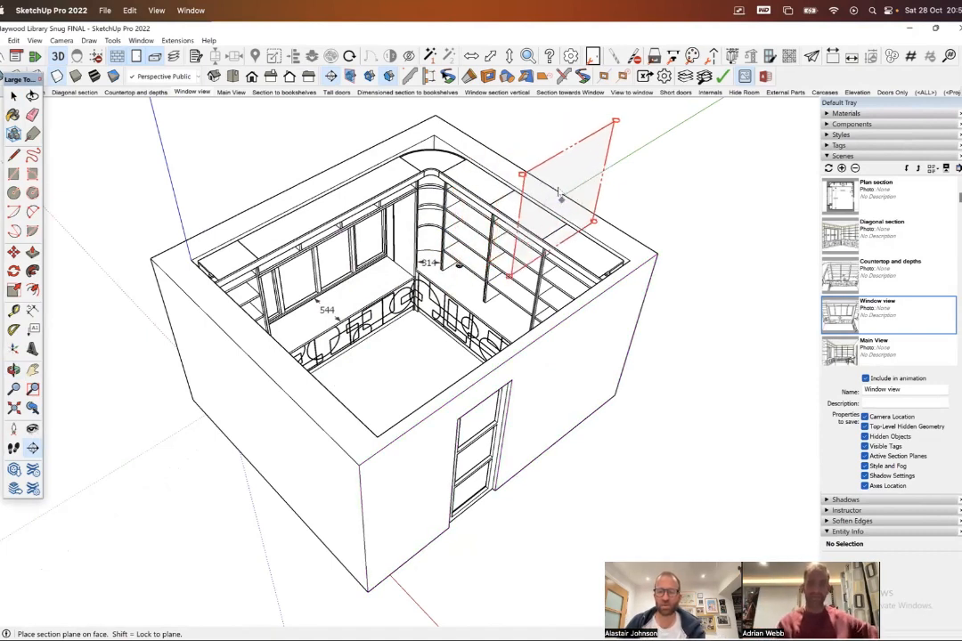
key(Right)
key(Down)
key(Left)
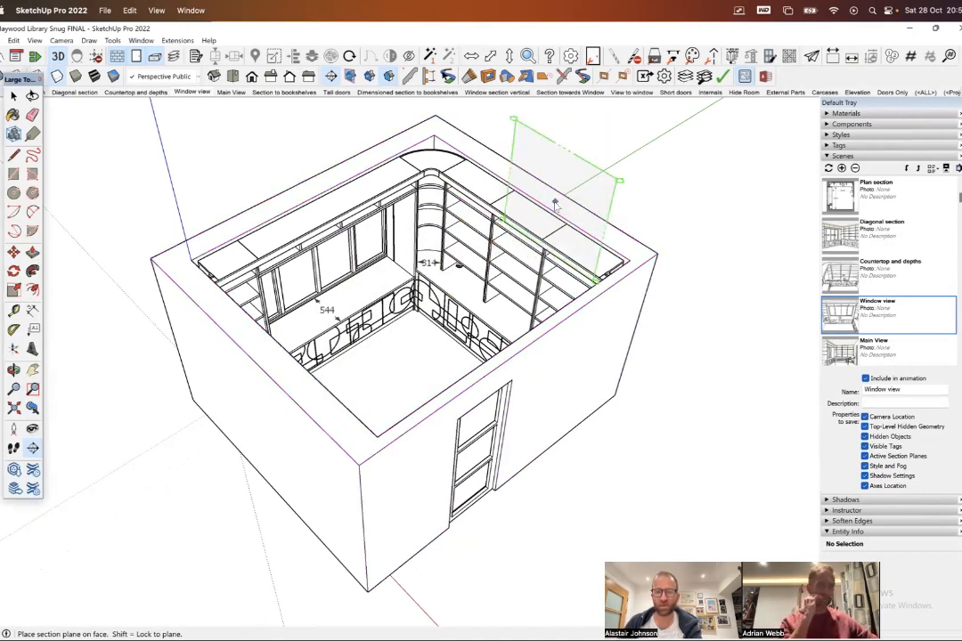
key(Up)
key(Down)
key(Right)
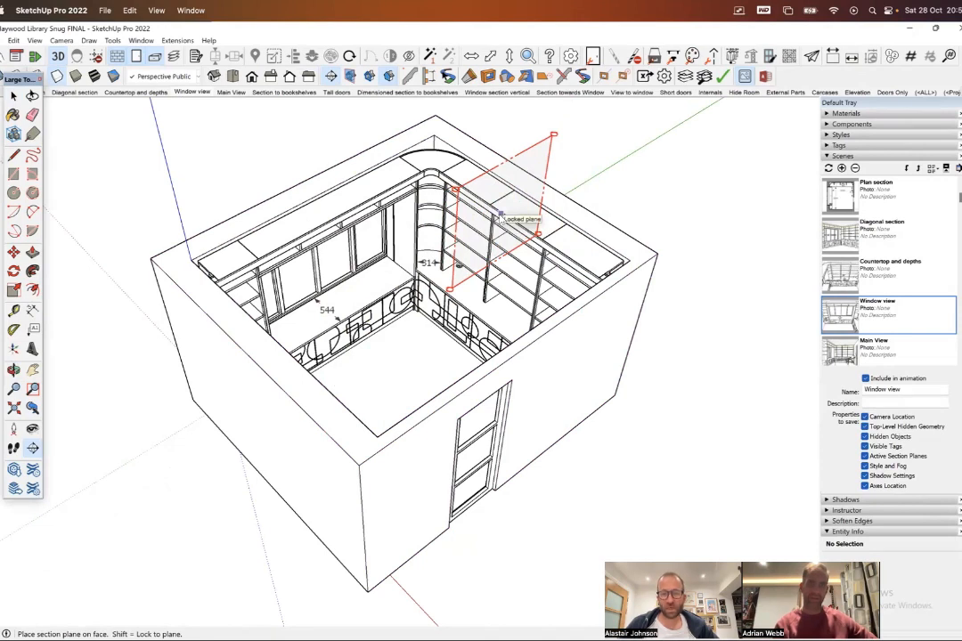
click(501, 216)
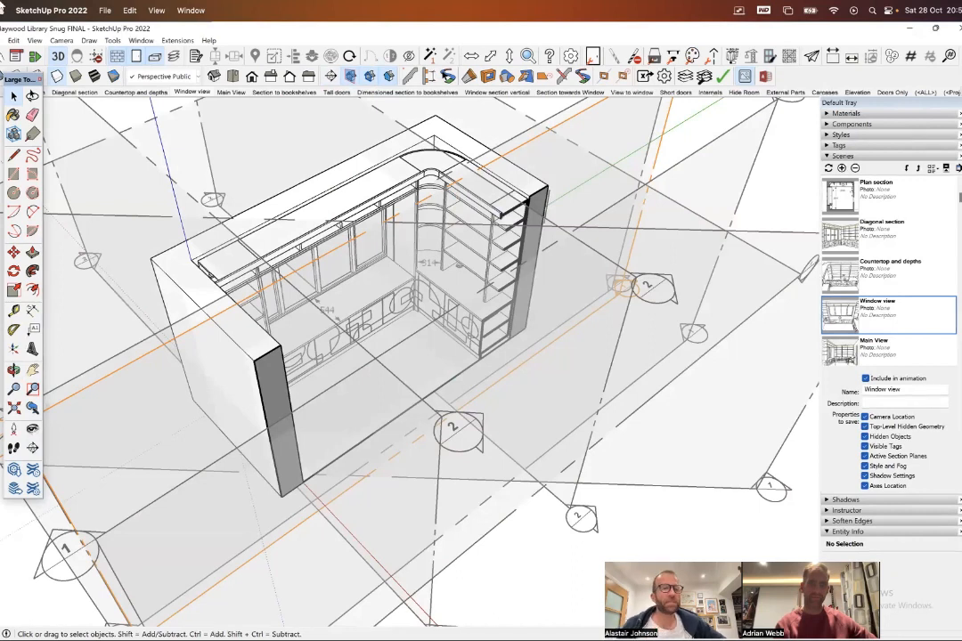
- Hide the section plane symbols, and switch the section cut off and back on to compare the two displays
click(352, 77)
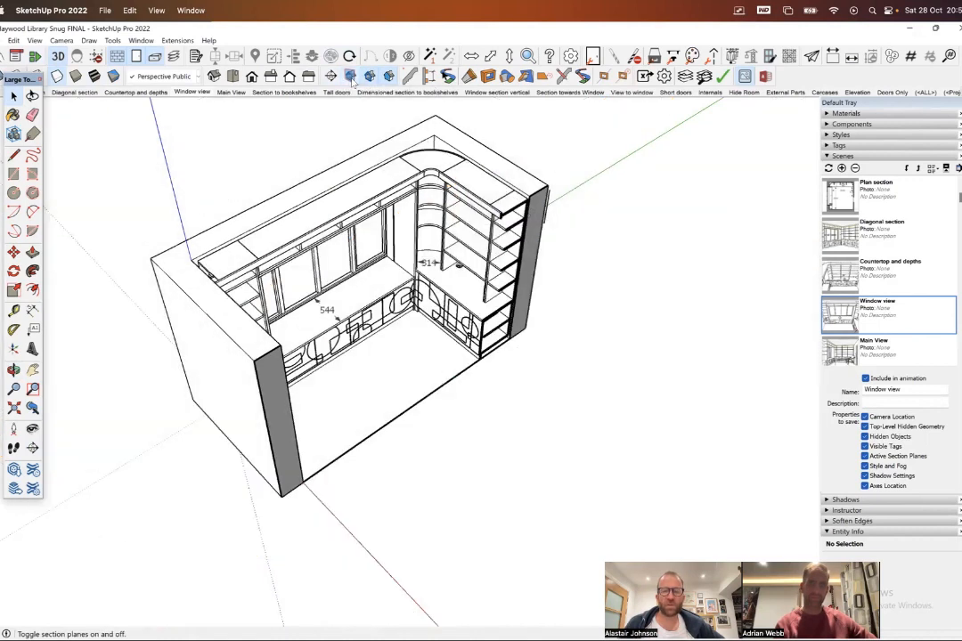
click(352, 77)
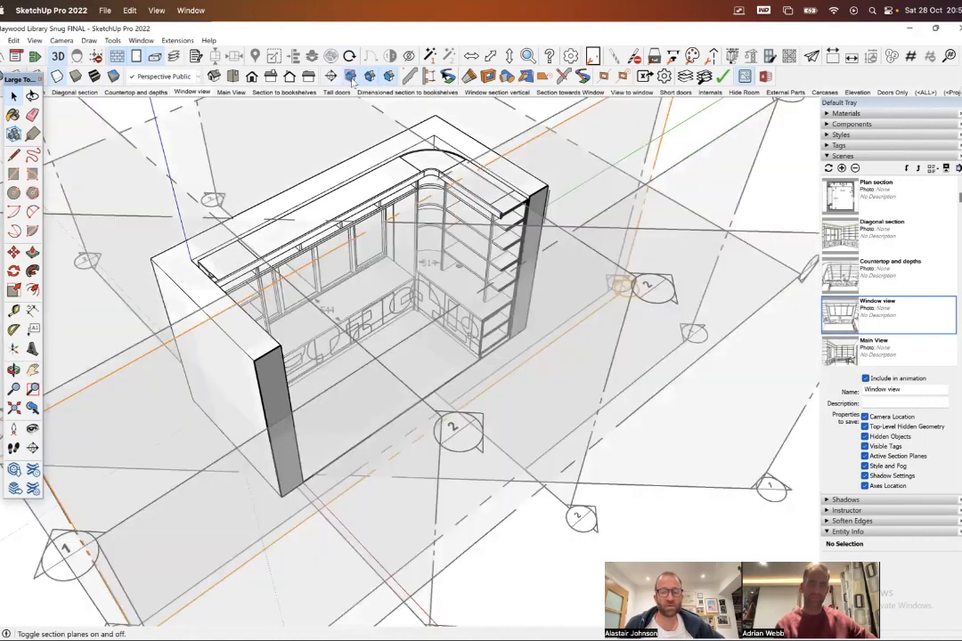
click(352, 77)
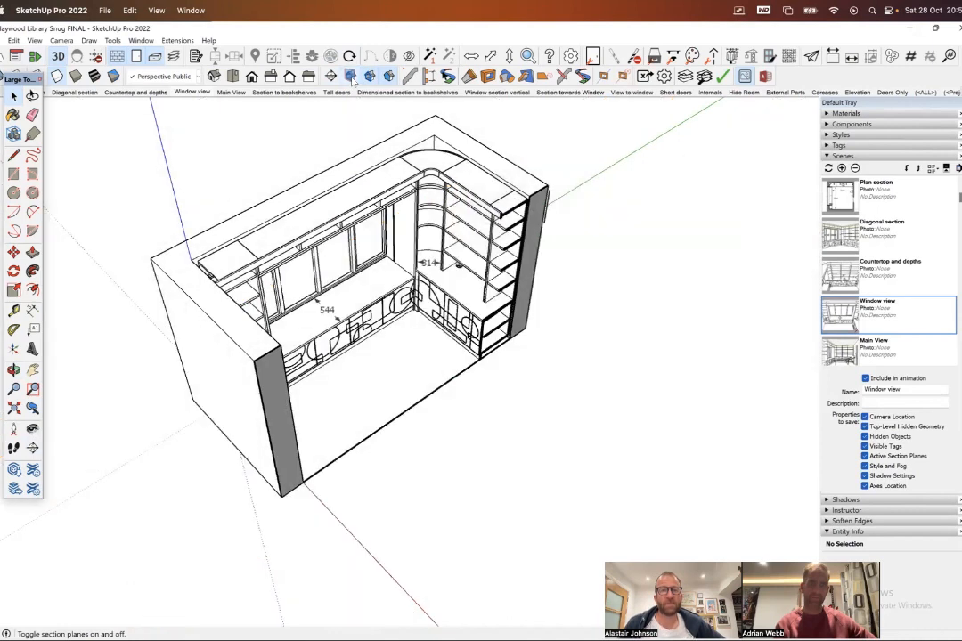
click(370, 78)
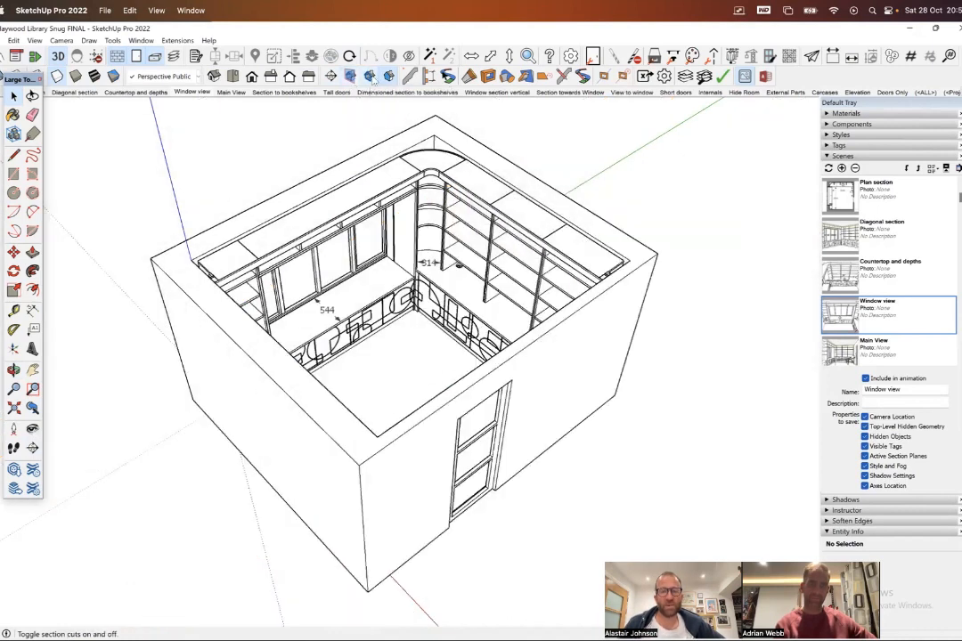
click(371, 77)
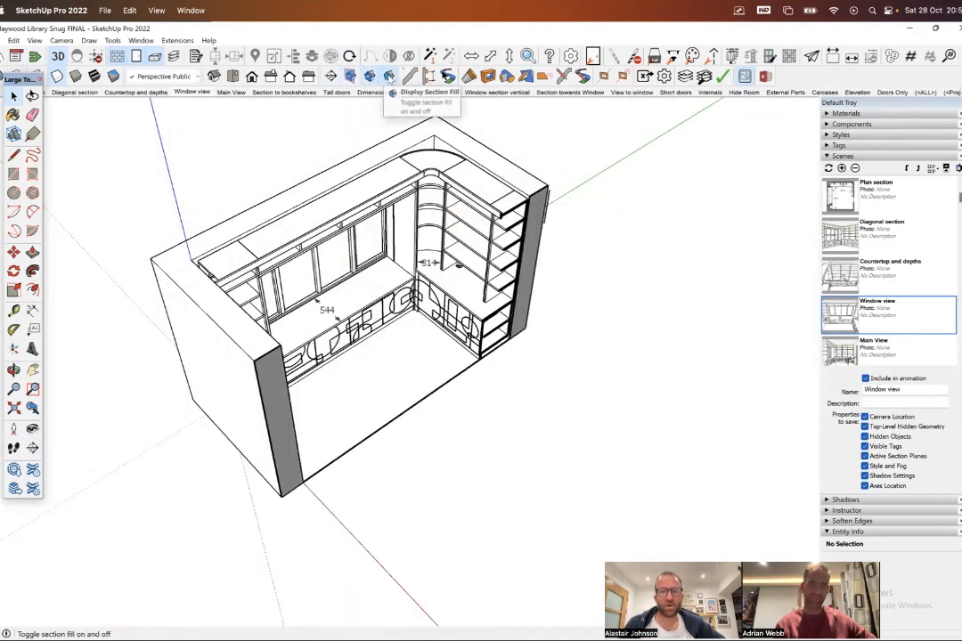
- Toggle the section fill off and on to compare the cut faces of the wall and bookshelves
click(389, 78)
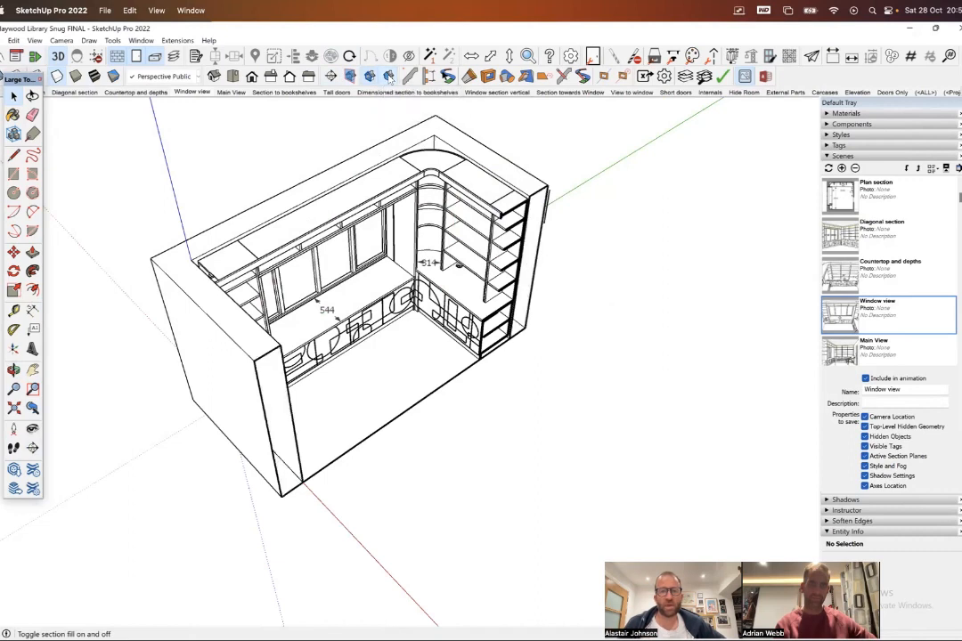
click(389, 78)
scroll(481, 205, up, 5)
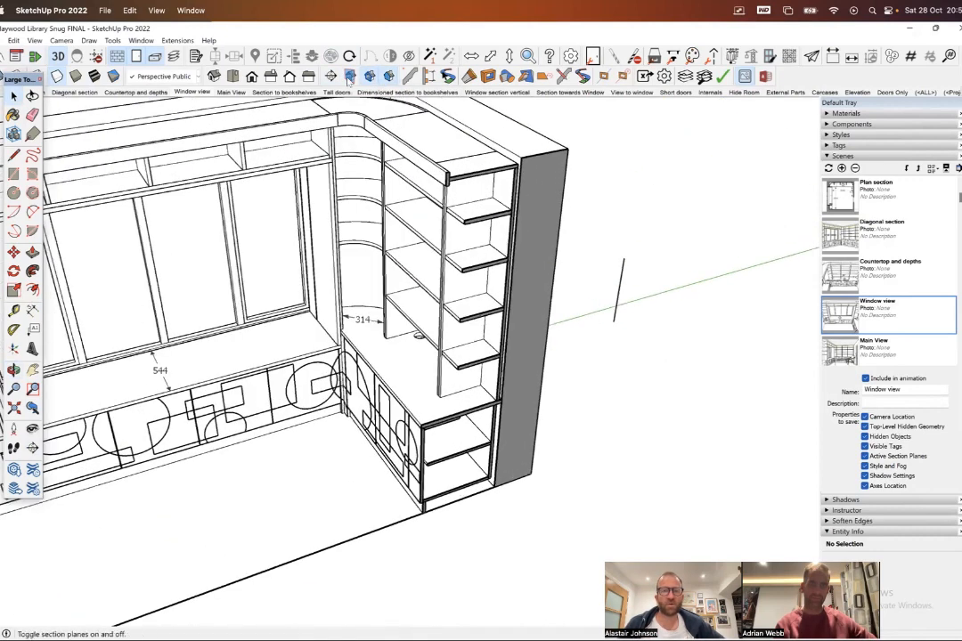
click(389, 78)
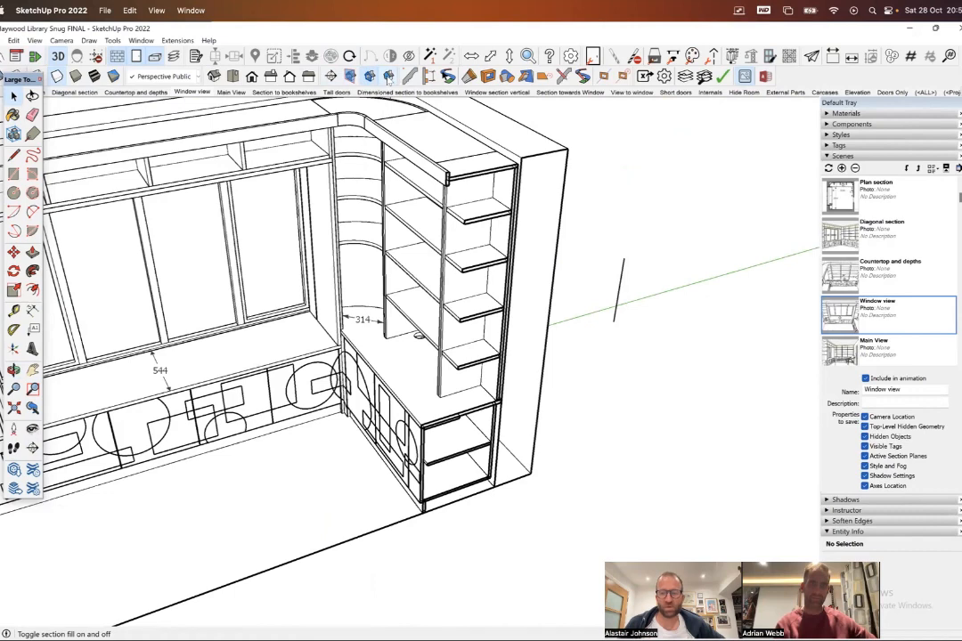
click(390, 79)
- Face the sectioned room straight towards the window wall and display it shaded with textures
scroll(492, 280, down, 3)
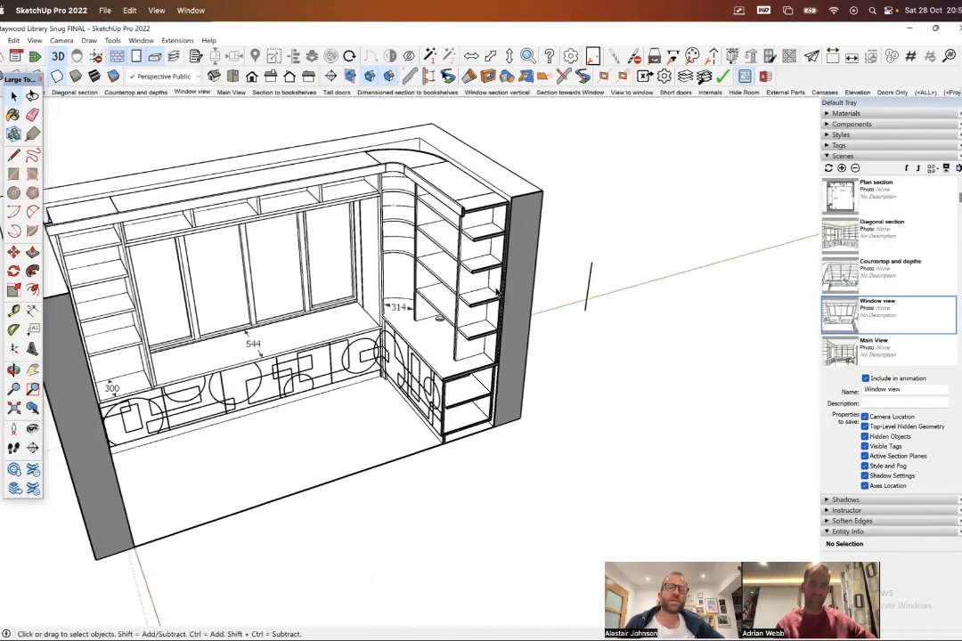
middle_drag(496, 289, 336, 245)
scroll(559, 292, down, 2)
scroll(312, 205, up, 4)
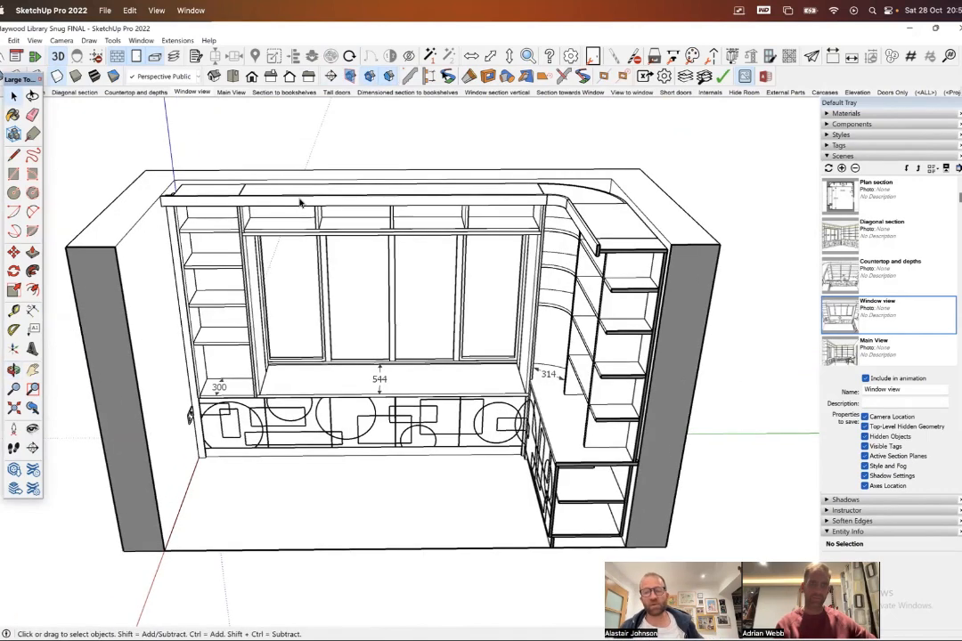
middle_drag(425, 341, 426, 258)
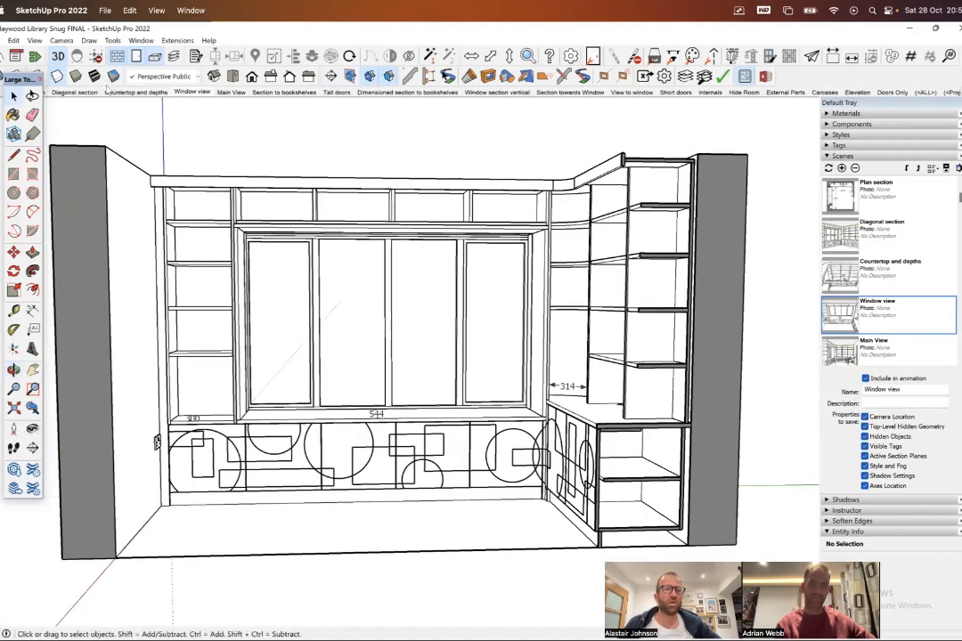
click(95, 78)
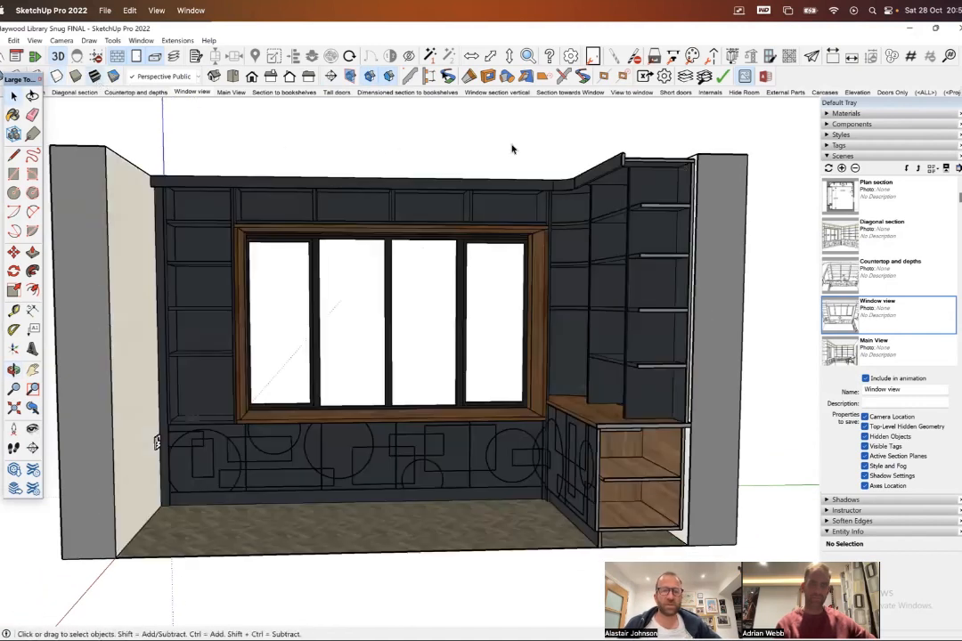
- Add a new scene beside Window view, saving the style changes as a new style, and activate that scene
right_click(185, 96)
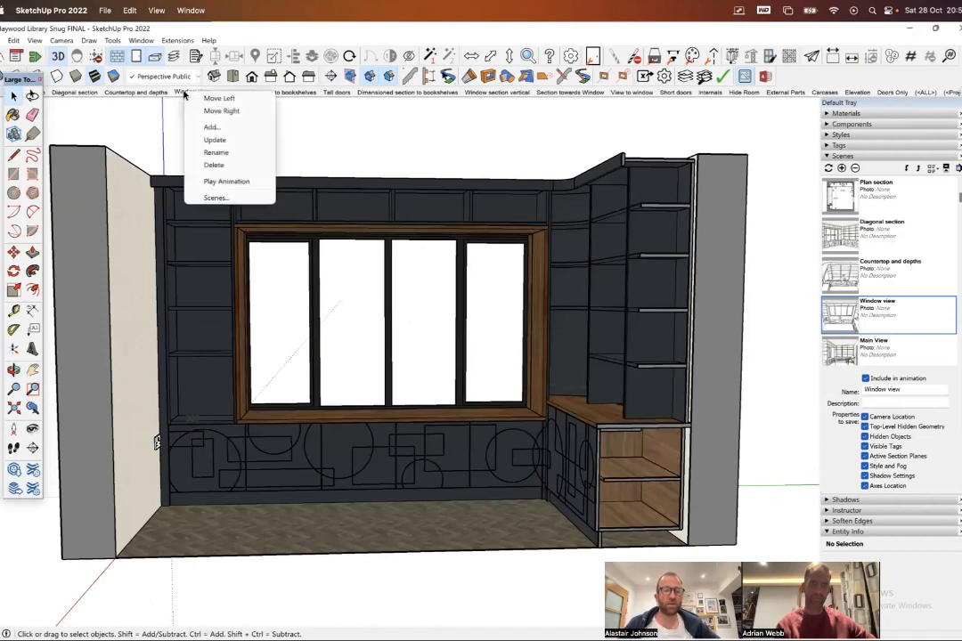
click(211, 127)
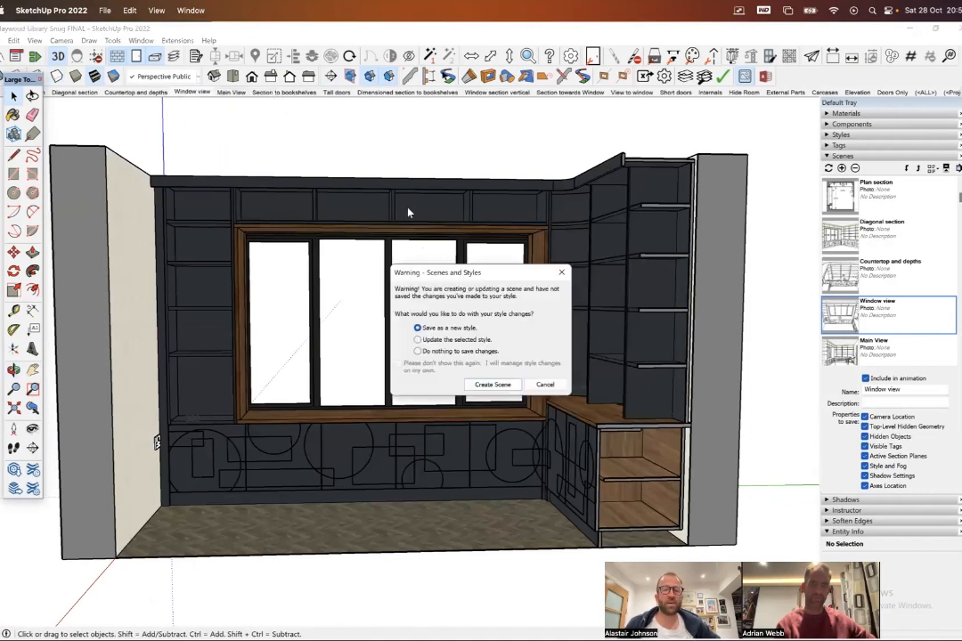
click(488, 392)
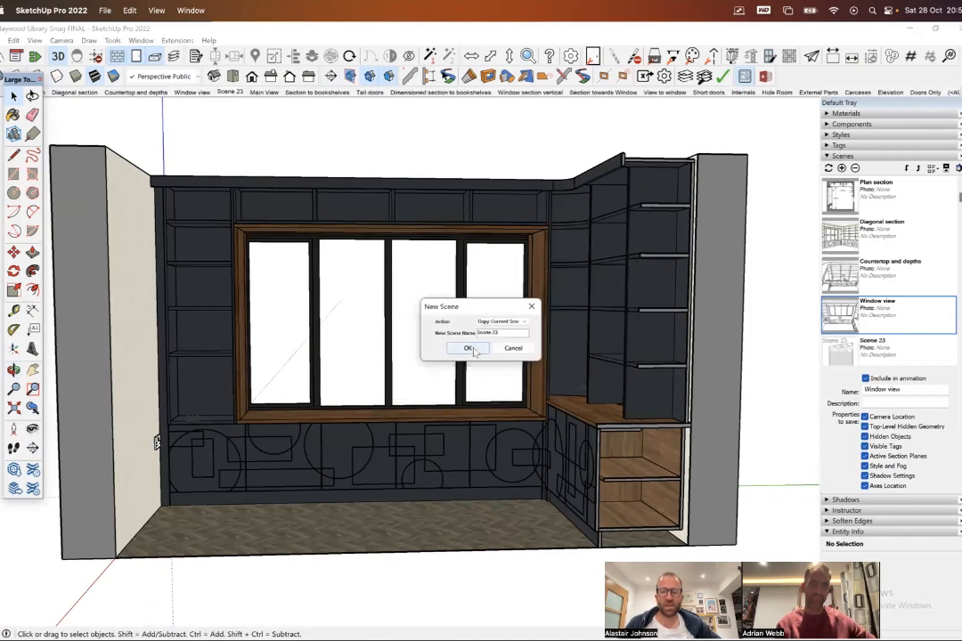
click(469, 349)
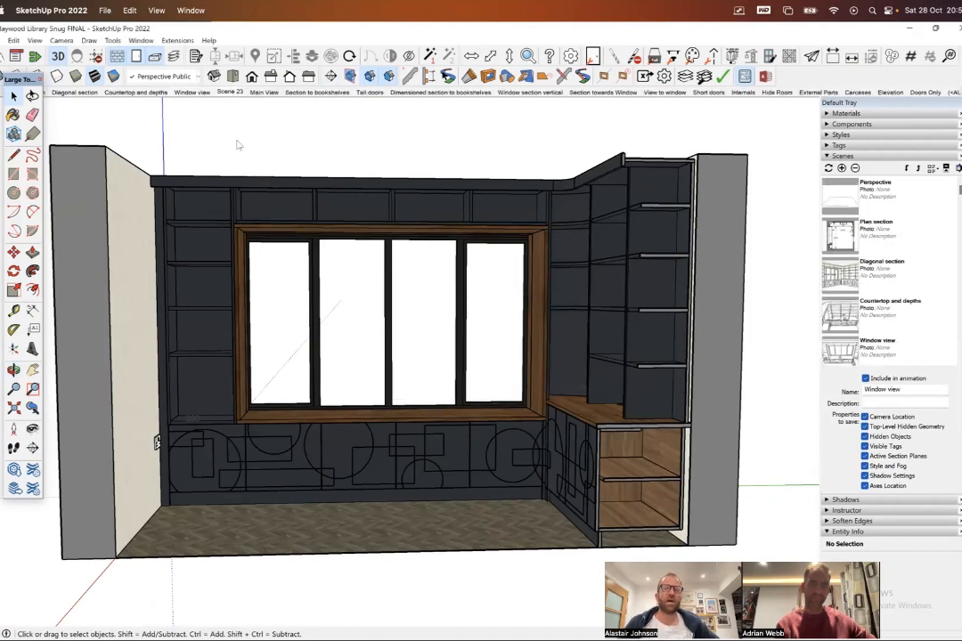
middle_drag(238, 145, 287, 176)
click(230, 91)
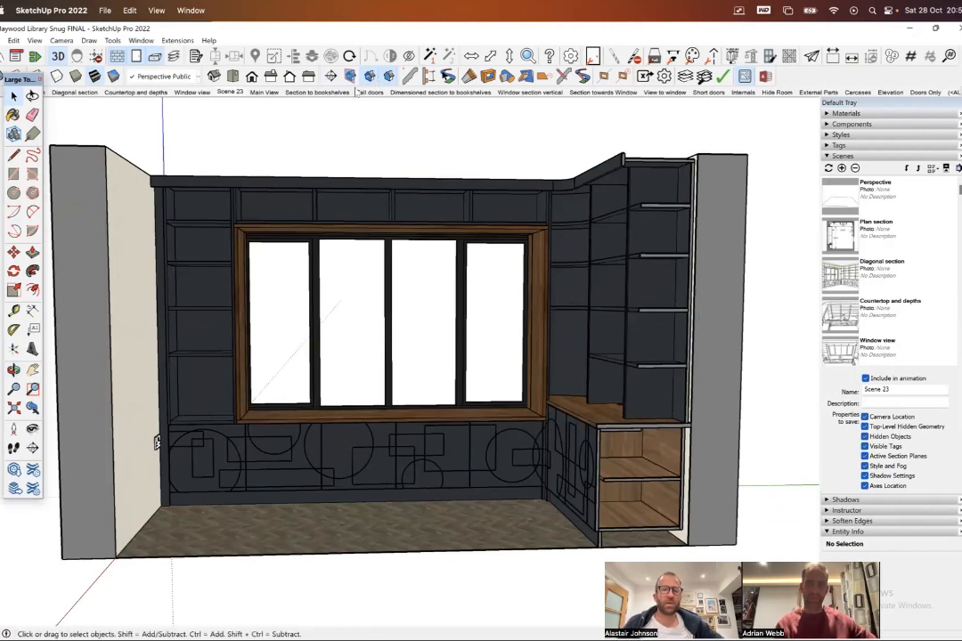
- Show the section plane symbols and view the whole room from outside with its section planes in sight
click(350, 76)
middle_drag(365, 187, 424, 234)
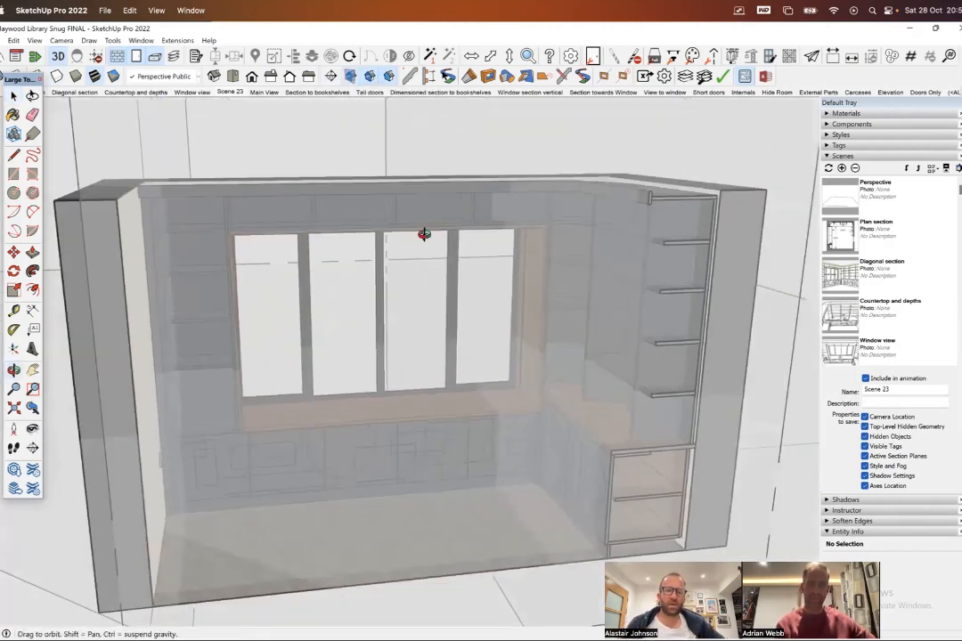
scroll(424, 234, down, 10)
middle_drag(504, 267, 258, 249)
scroll(571, 285, up, 5)
middle_drag(571, 285, 393, 237)
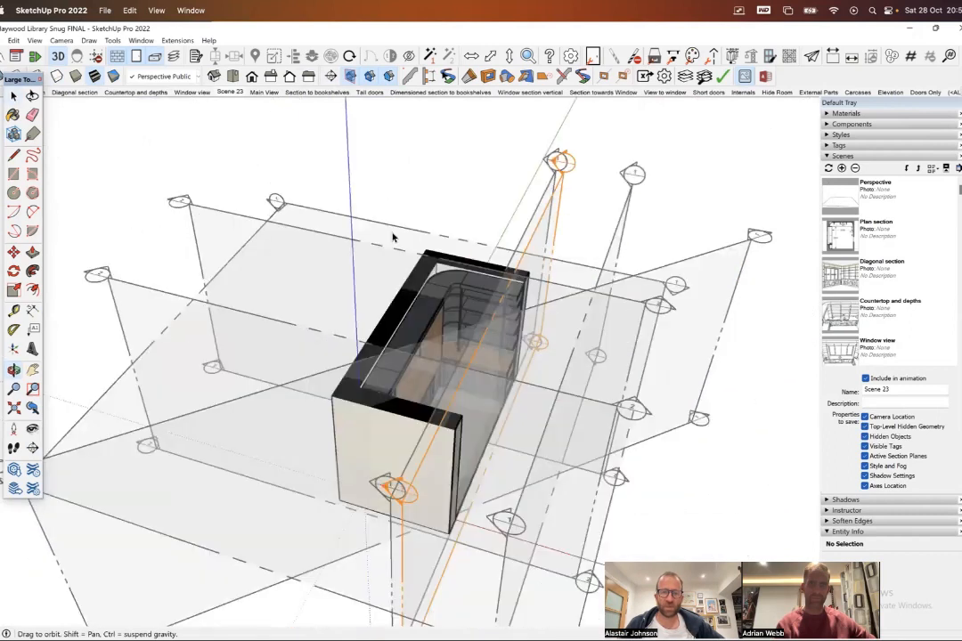
- Make Section 2 the active cut so that it opens the room towards the bookshelf wall
click(187, 205)
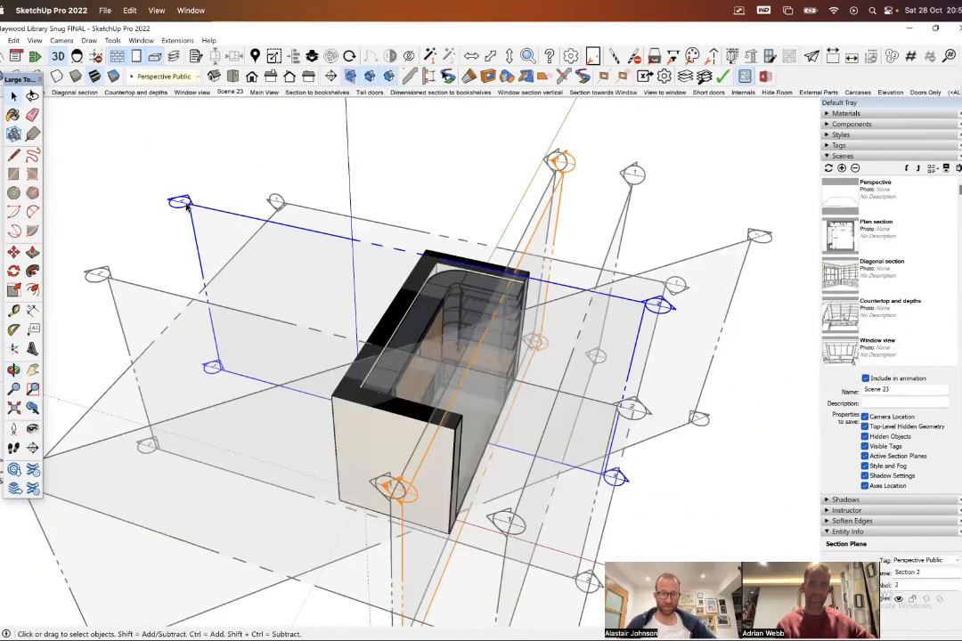
right_click(187, 205)
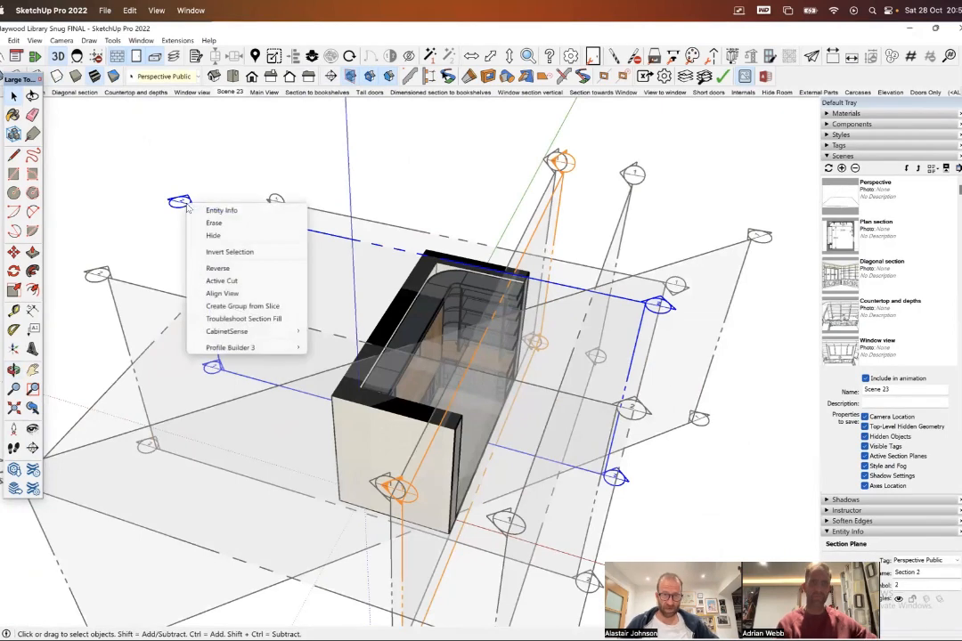
click(217, 282)
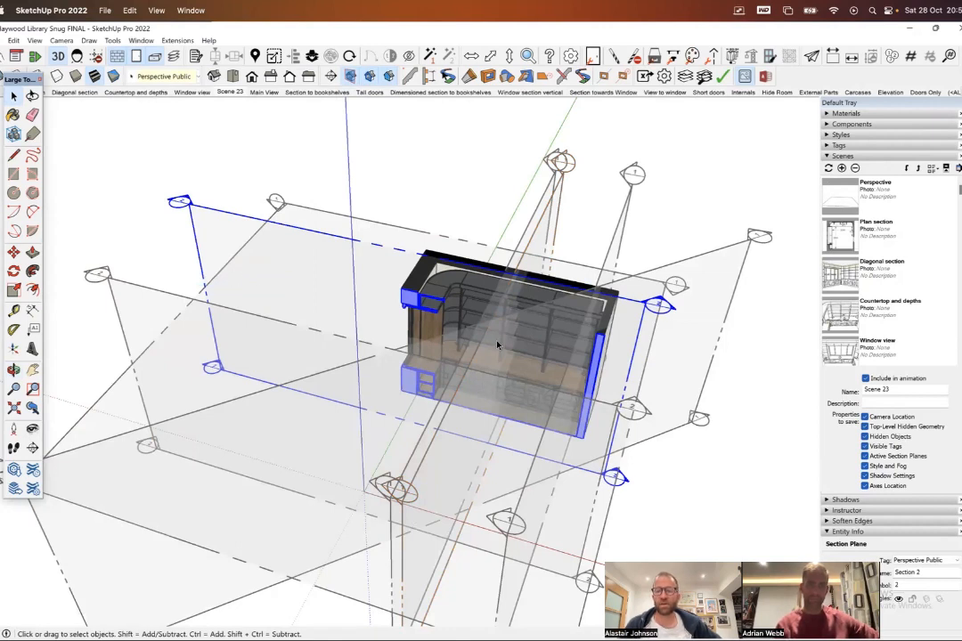
middle_drag(537, 344, 549, 257)
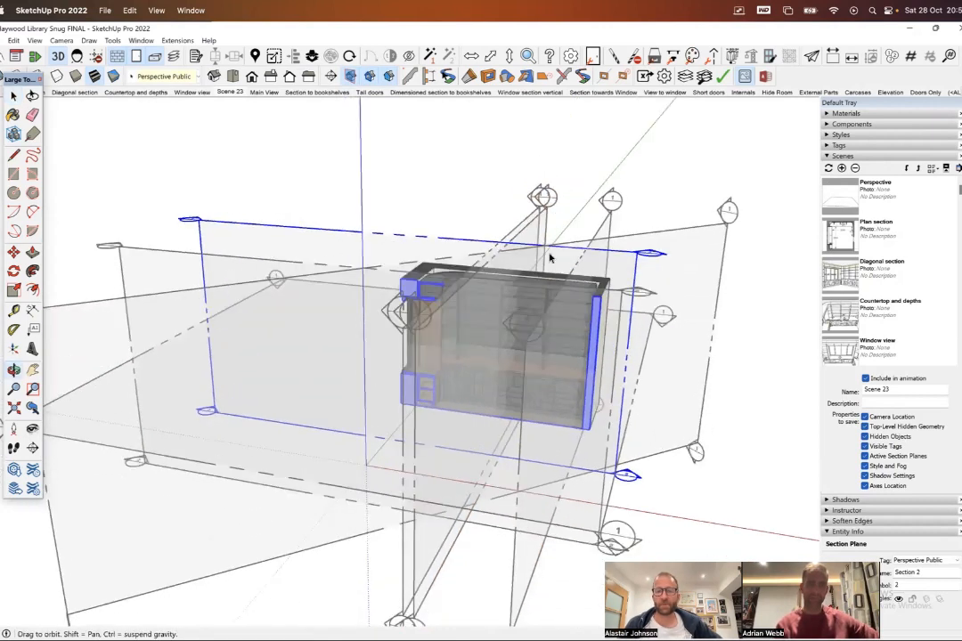
scroll(548, 266, up, 4)
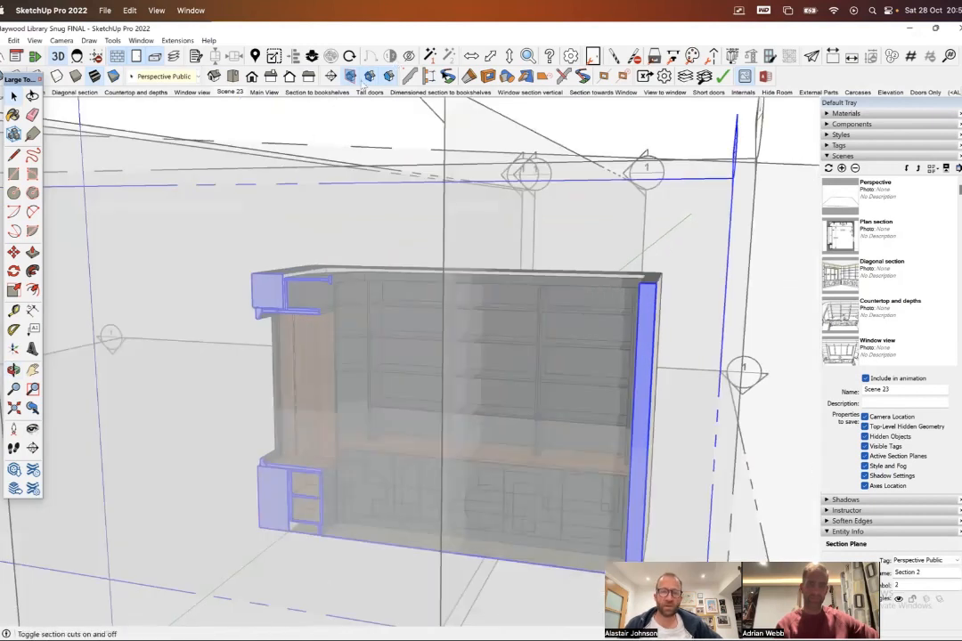
- Hide the section plane symbols and examine the cut faces of the base cabinet beside the bookshelf wall
click(293, 61)
middle_drag(531, 321, 568, 272)
scroll(302, 475, up, 2)
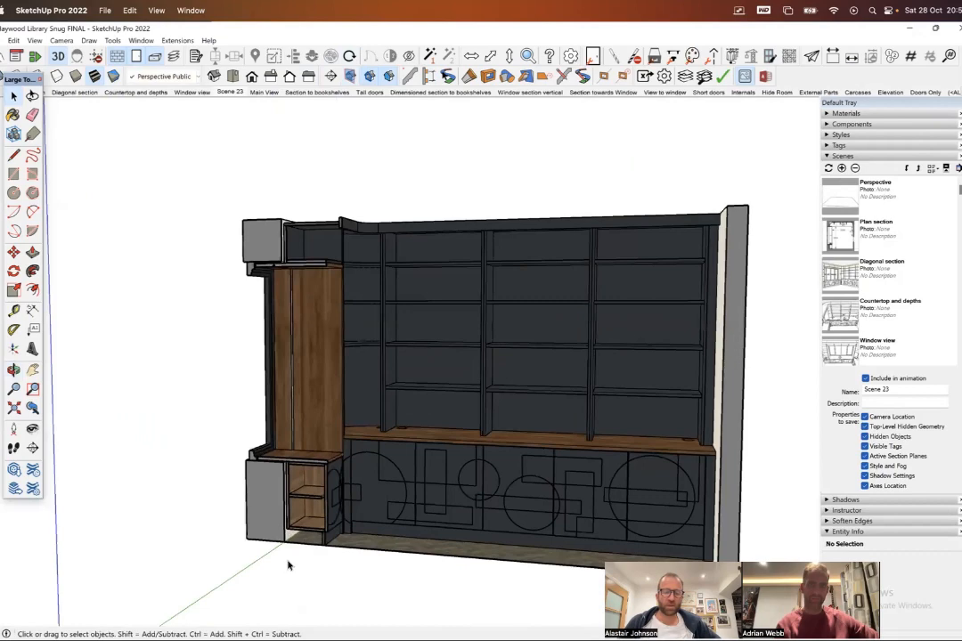
scroll(289, 563, up, 3)
scroll(289, 562, down, 5)
scroll(345, 498, up, 4)
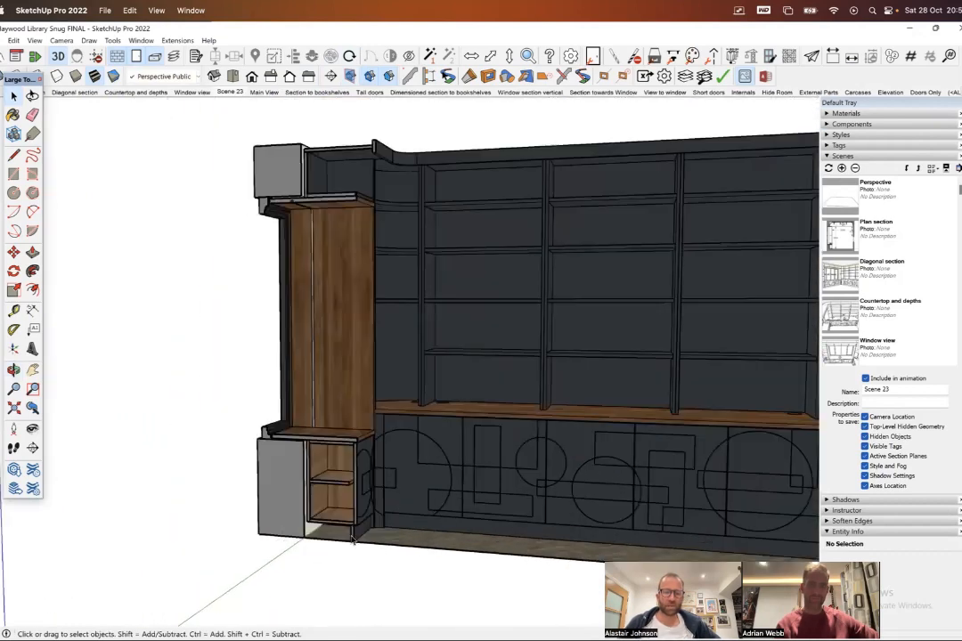
scroll(353, 534, up, 6)
middle_drag(355, 489, 413, 488)
scroll(367, 512, up, 4)
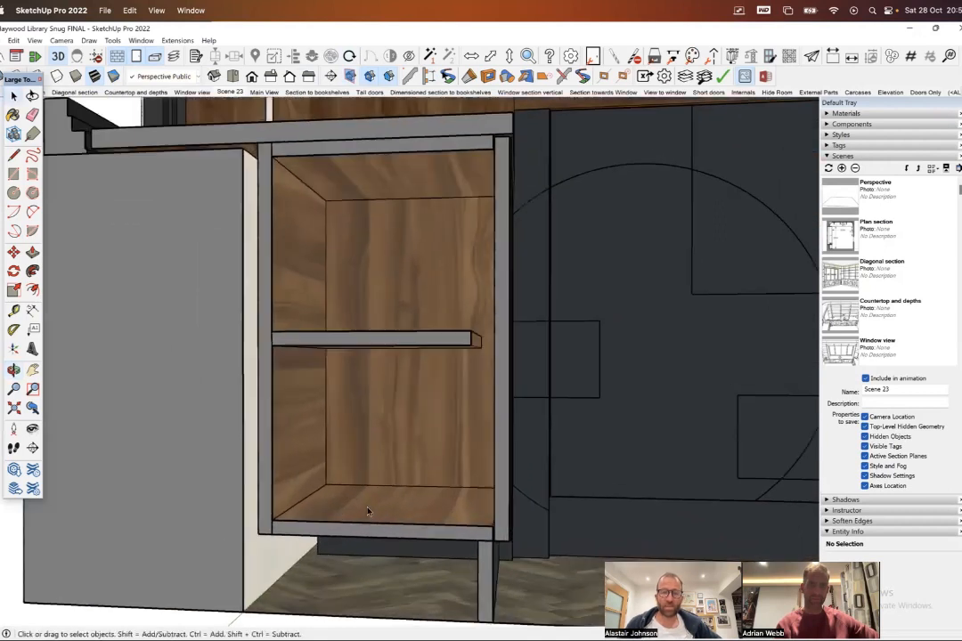
scroll(368, 510, down, 2)
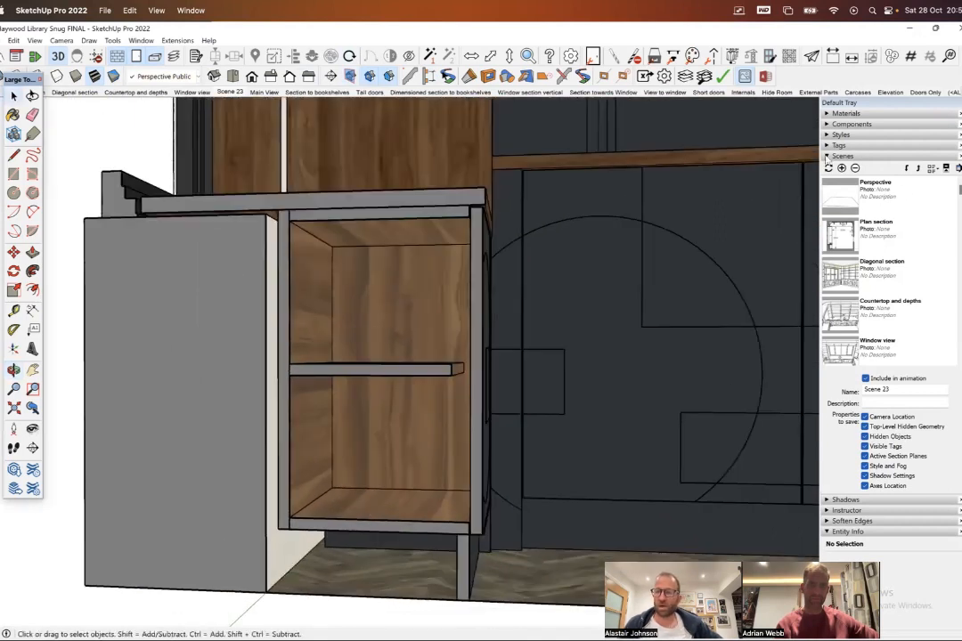
- Change the current style's section fill colour to near-black, using the HLS picker with a lightness of 10
click(829, 156)
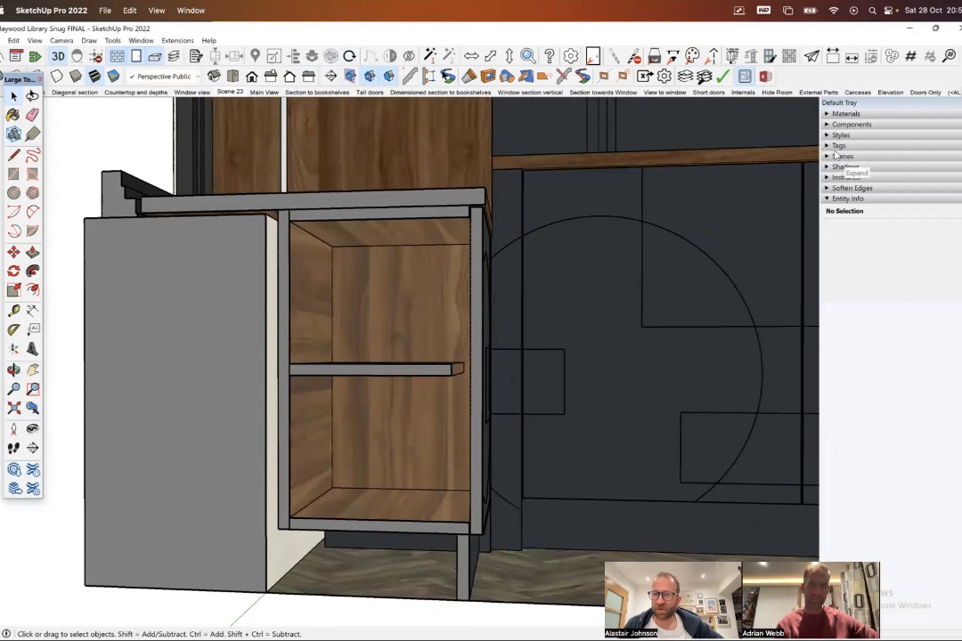
middle_drag(256, 261, 509, 197)
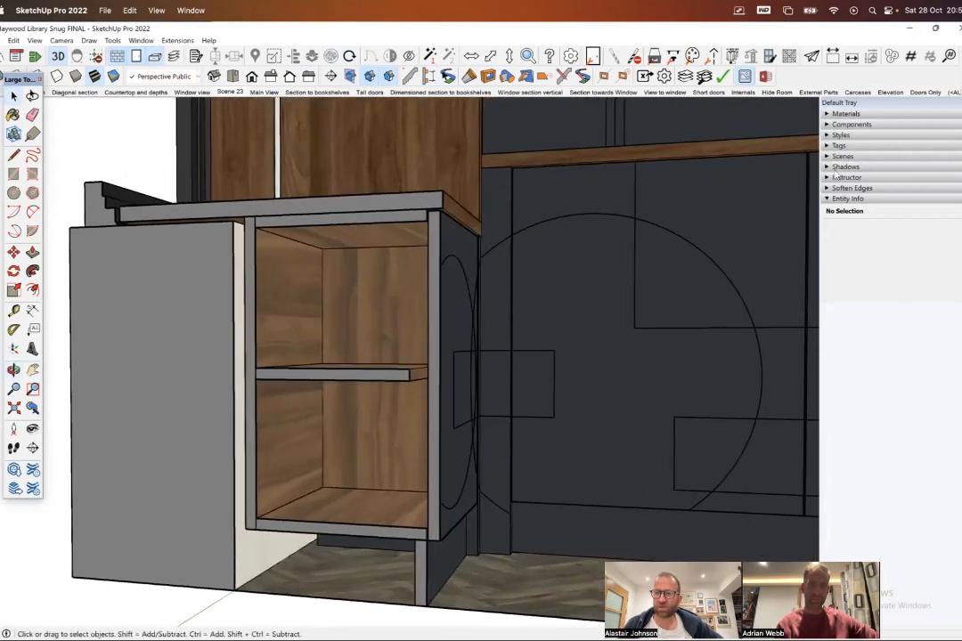
click(828, 135)
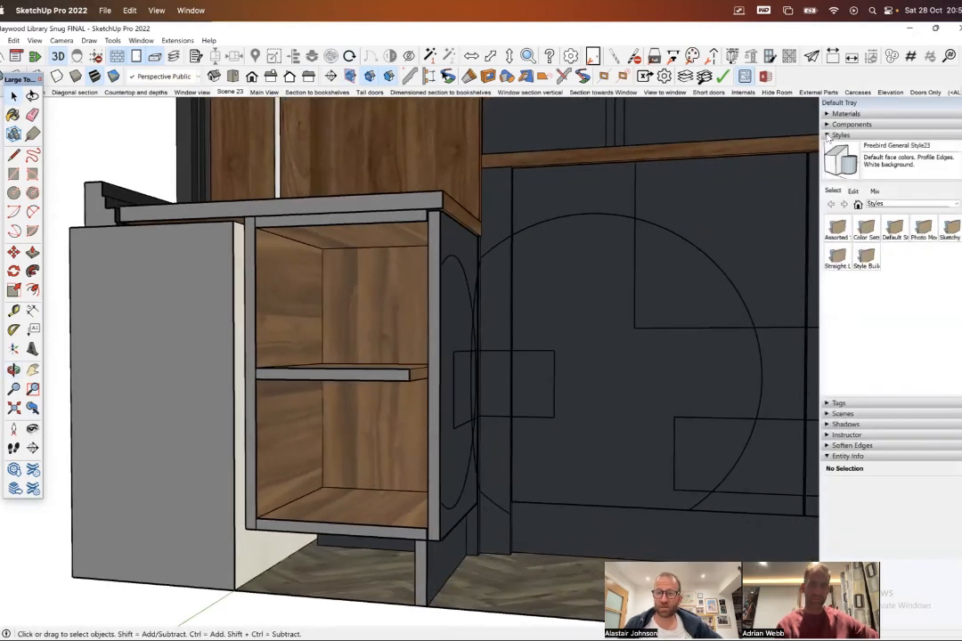
click(853, 191)
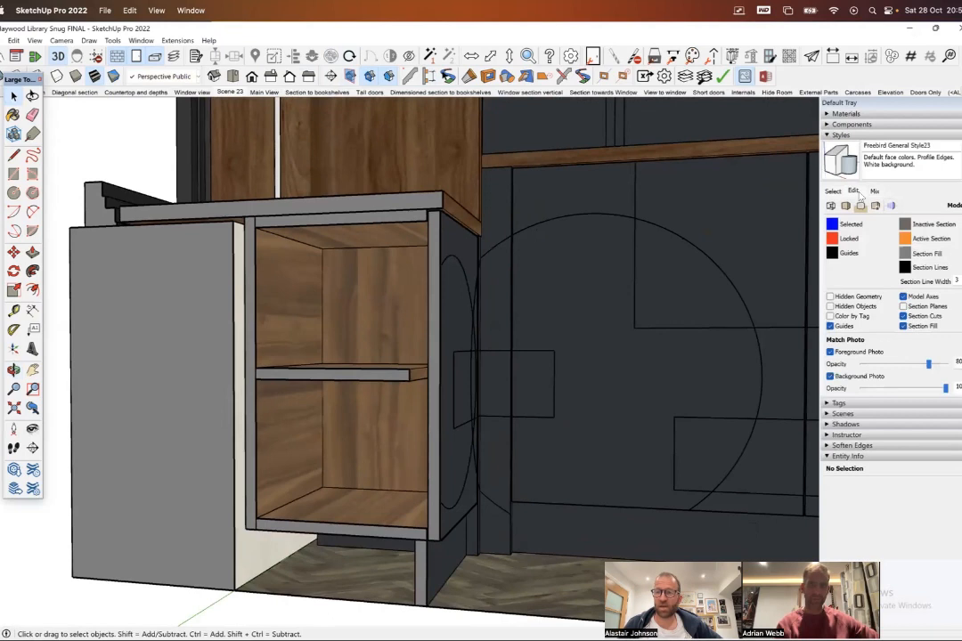
click(875, 205)
click(845, 206)
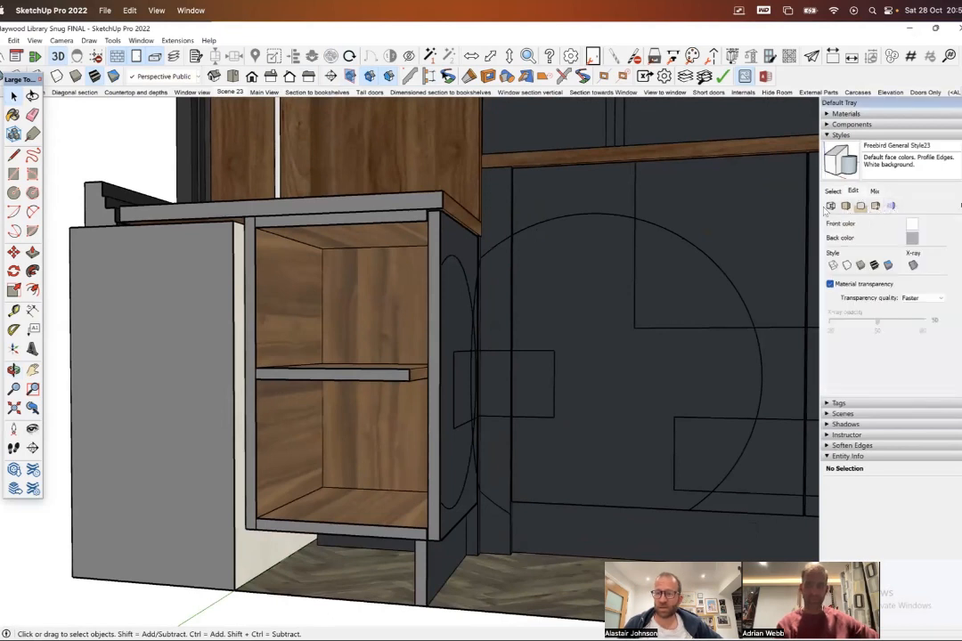
click(890, 206)
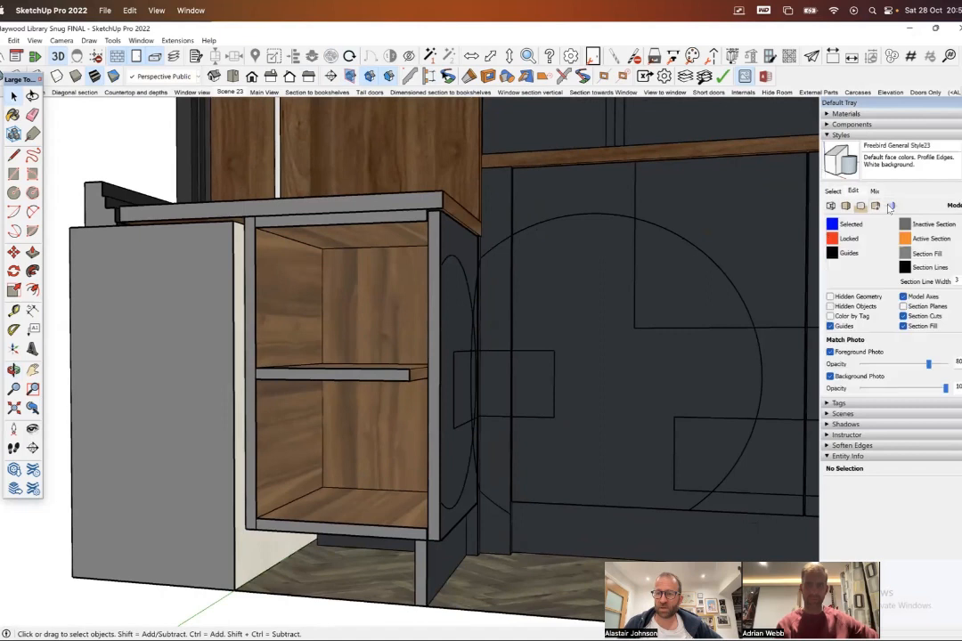
click(905, 253)
drag(131, 84, 704, 217)
drag(710, 282, 691, 285)
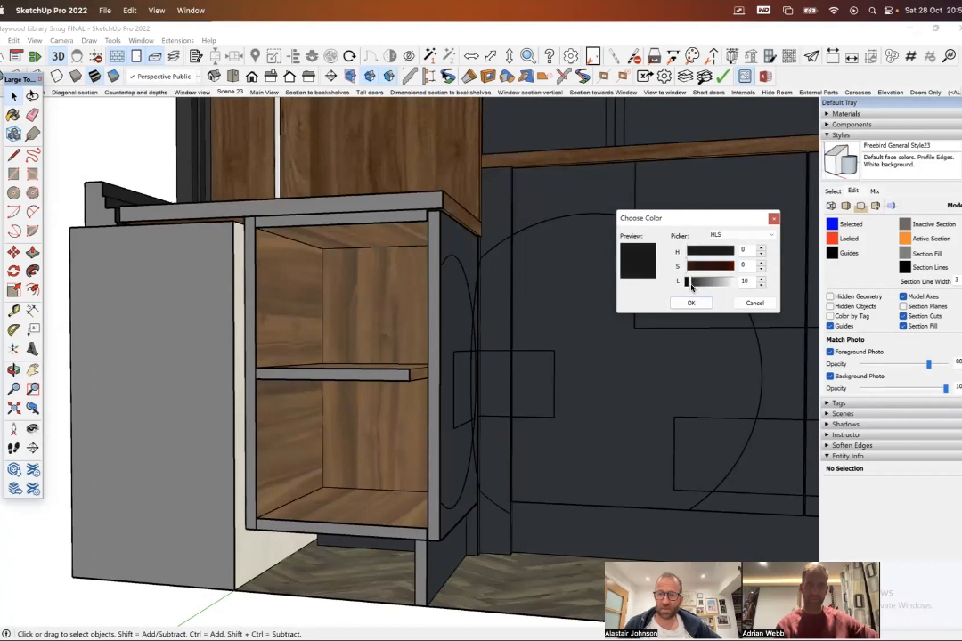
click(690, 303)
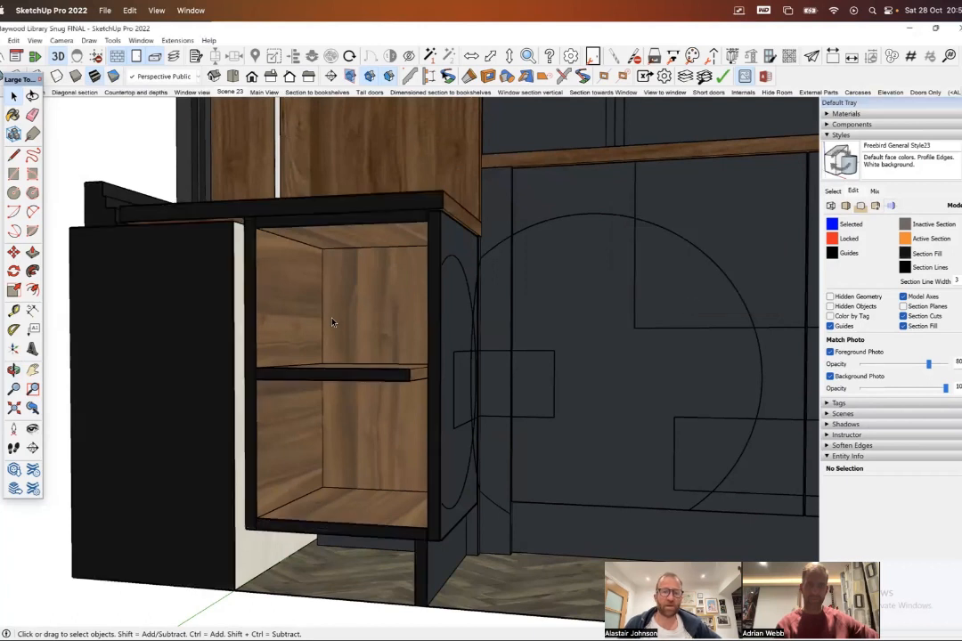
- Recall Scene 23, compare it with another saved scene, and return to Scene 23
right_click(229, 95)
click(221, 95)
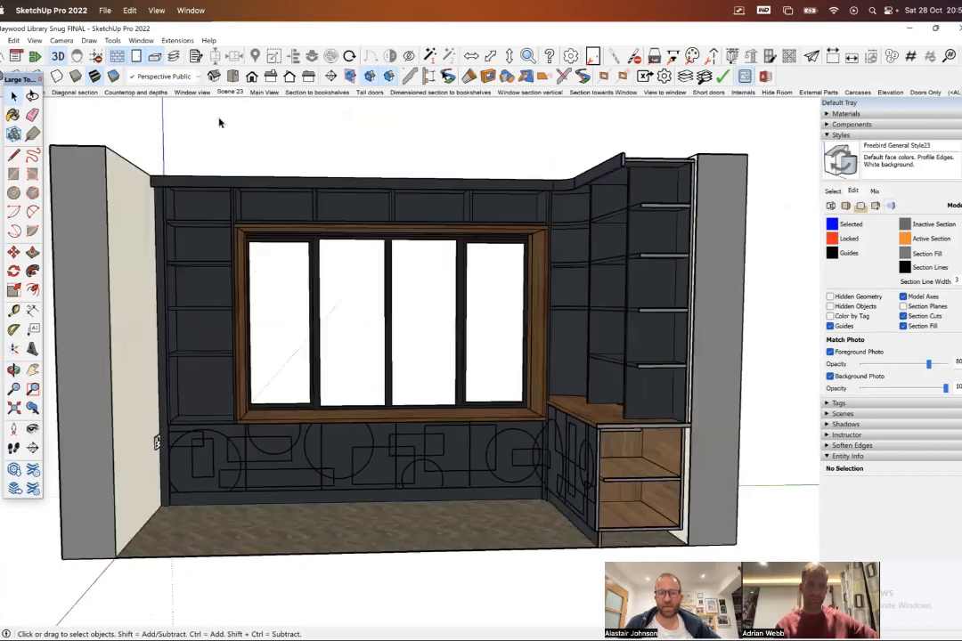
click(233, 95)
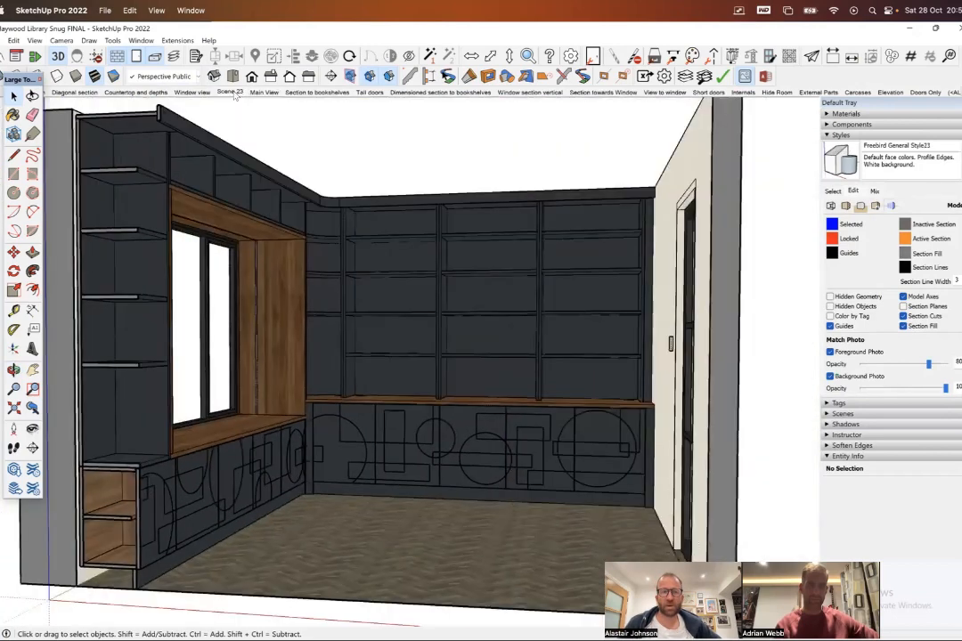
click(235, 94)
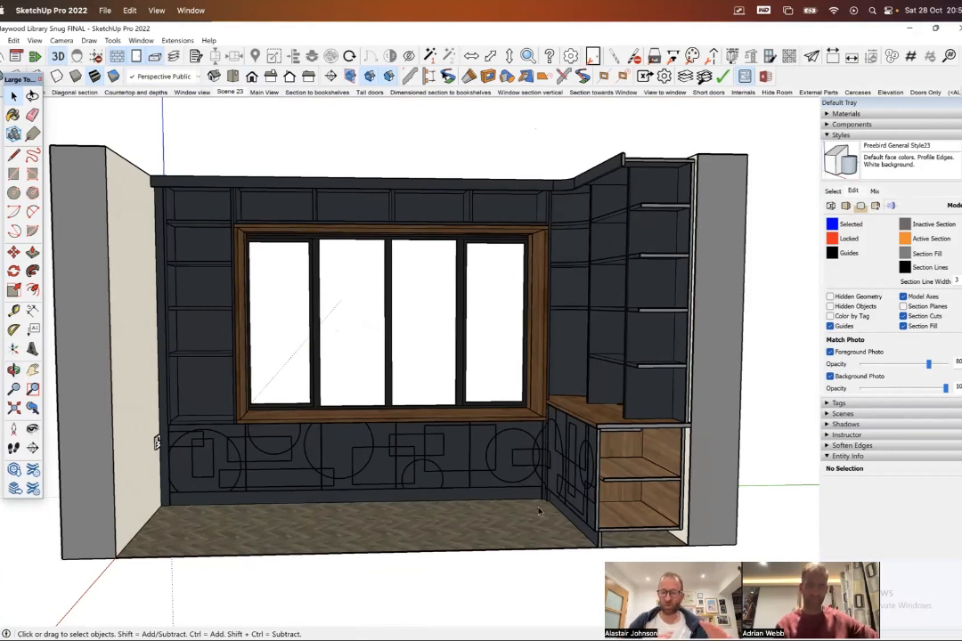
- Examine the section through the shelved base cabinet and countertop to the right of the window
scroll(515, 505, up, 8)
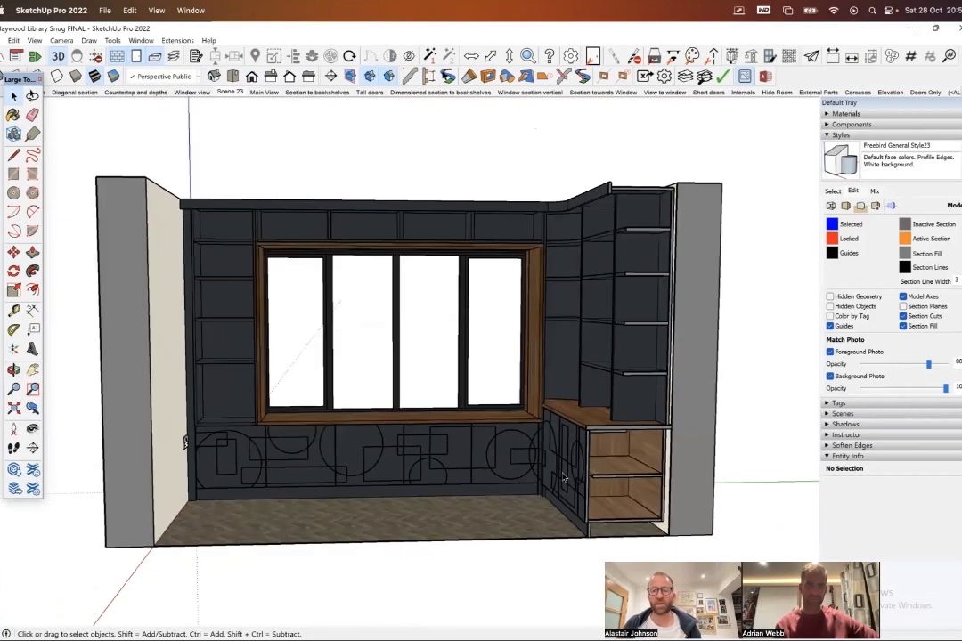
drag(619, 430, 541, 375)
scroll(539, 400, up, 4)
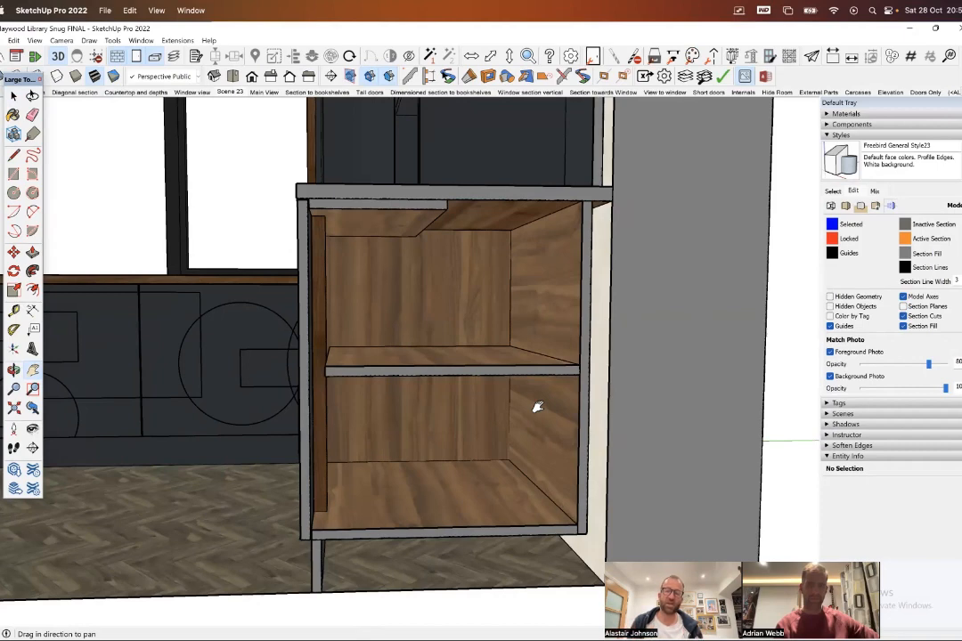
middle_drag(304, 204, 441, 281)
scroll(432, 278, down, 8)
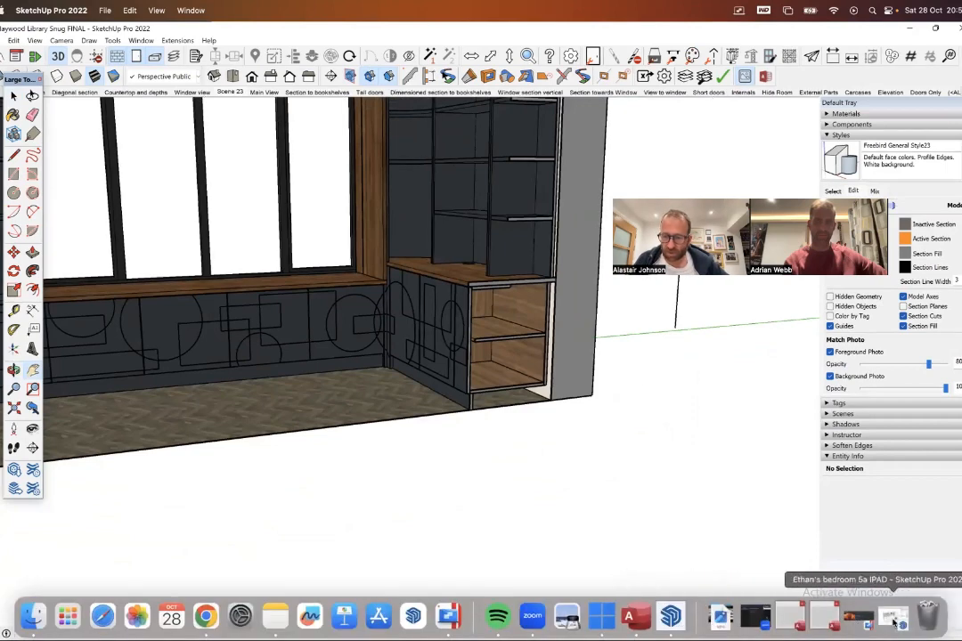
- Switch to the bedroom model and browse its list of saved scenes instead of its tags
click(755, 616)
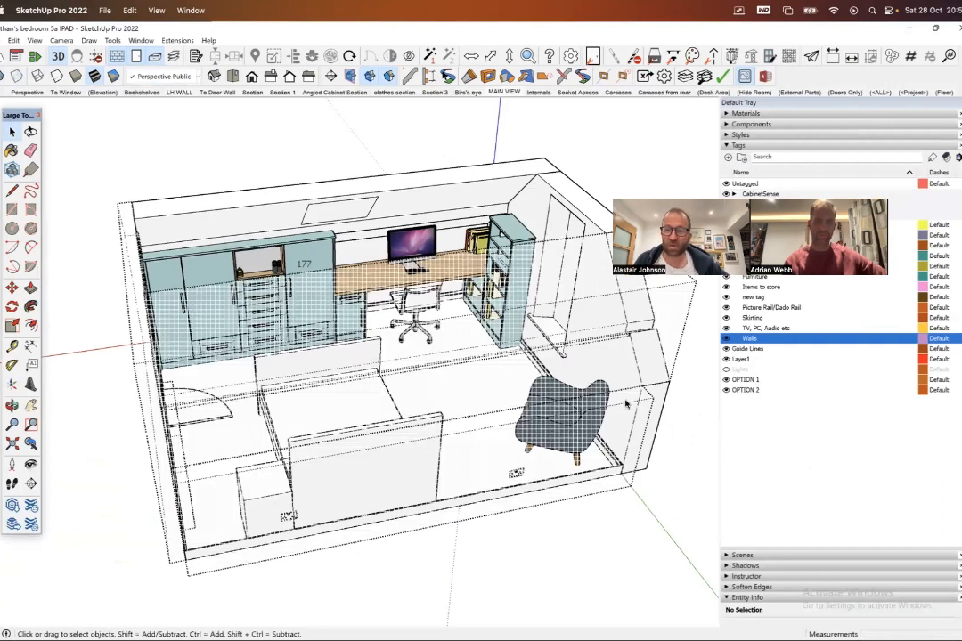
click(726, 146)
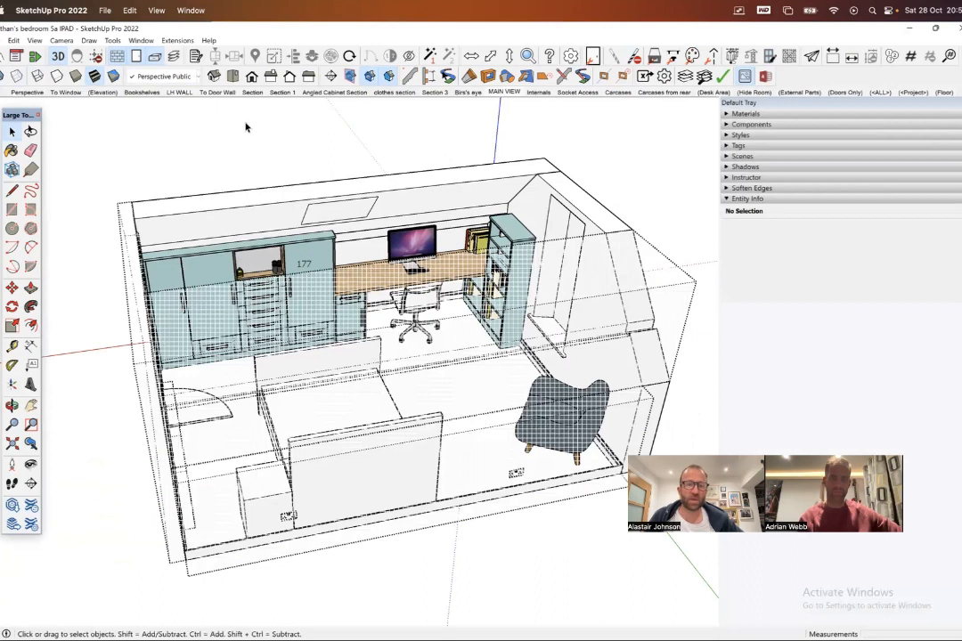
click(196, 56)
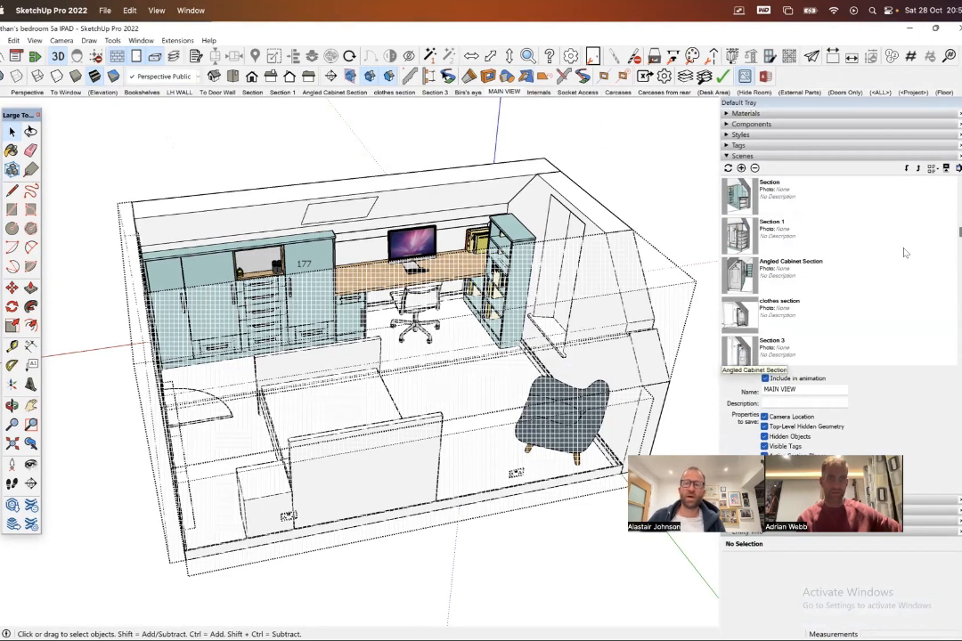
scroll(855, 236, down, 3)
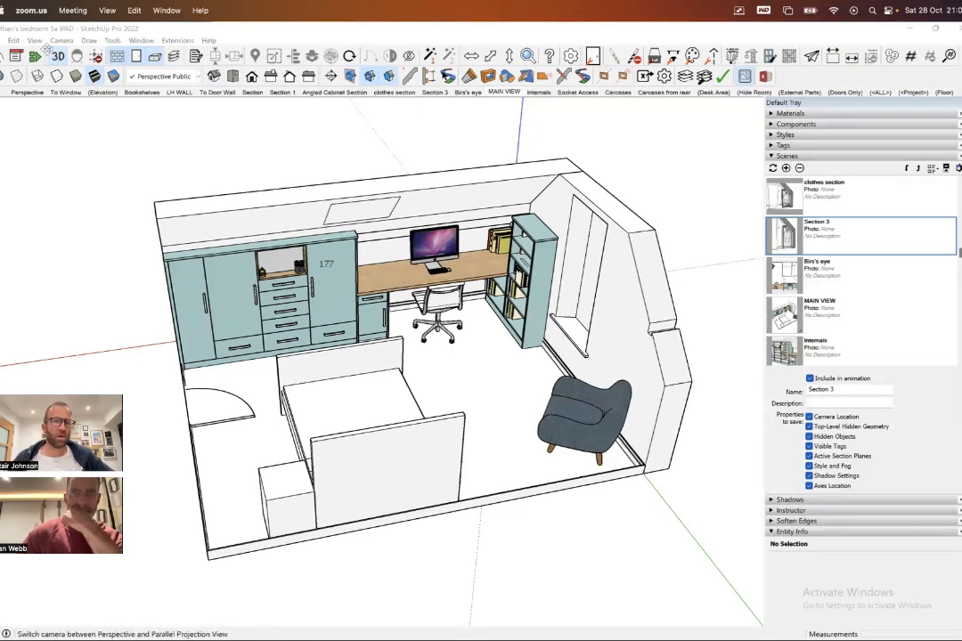
- Play the bedroom model's scene animation with its playback controls moved clear of the furniture, and stop it at the Perspective scene
click(34, 41)
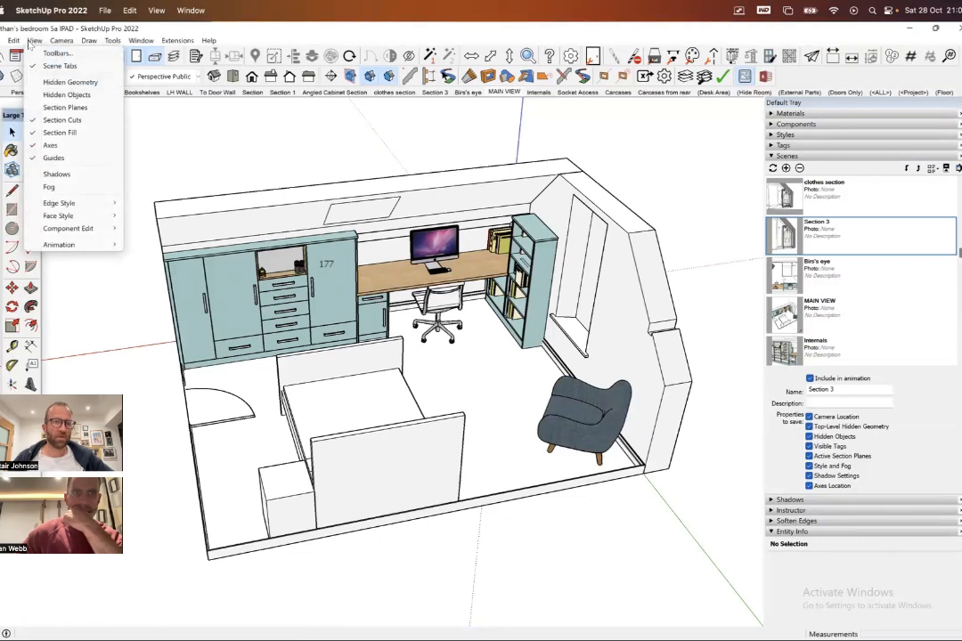
mouse_move(62, 248)
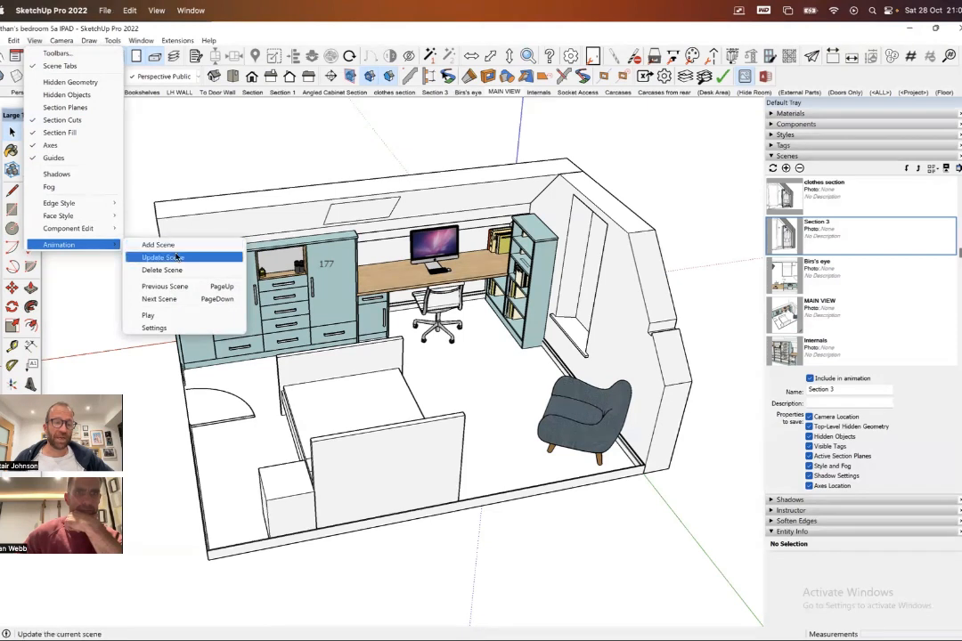
click(148, 316)
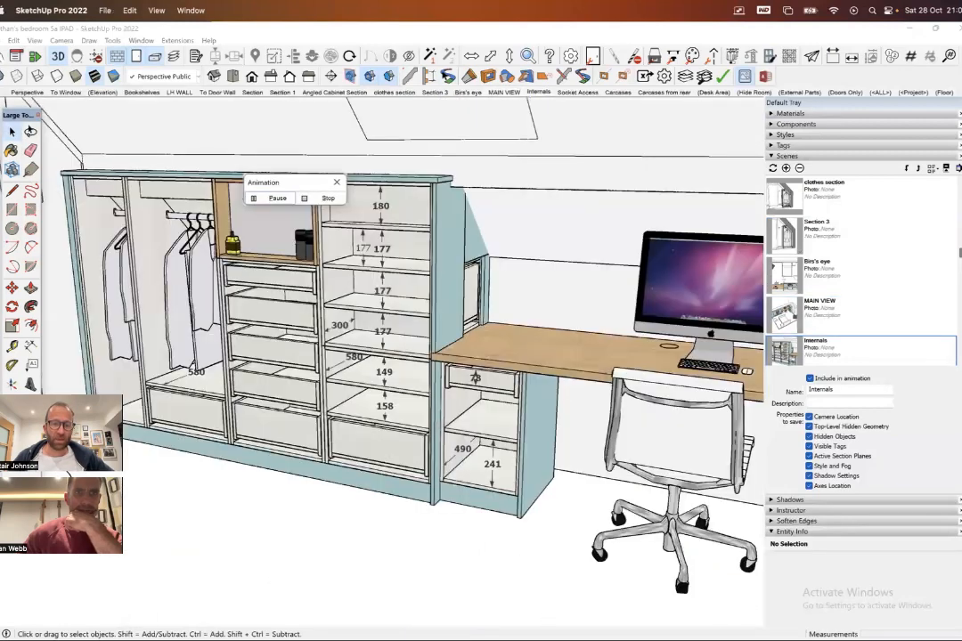
drag(294, 183, 339, 559)
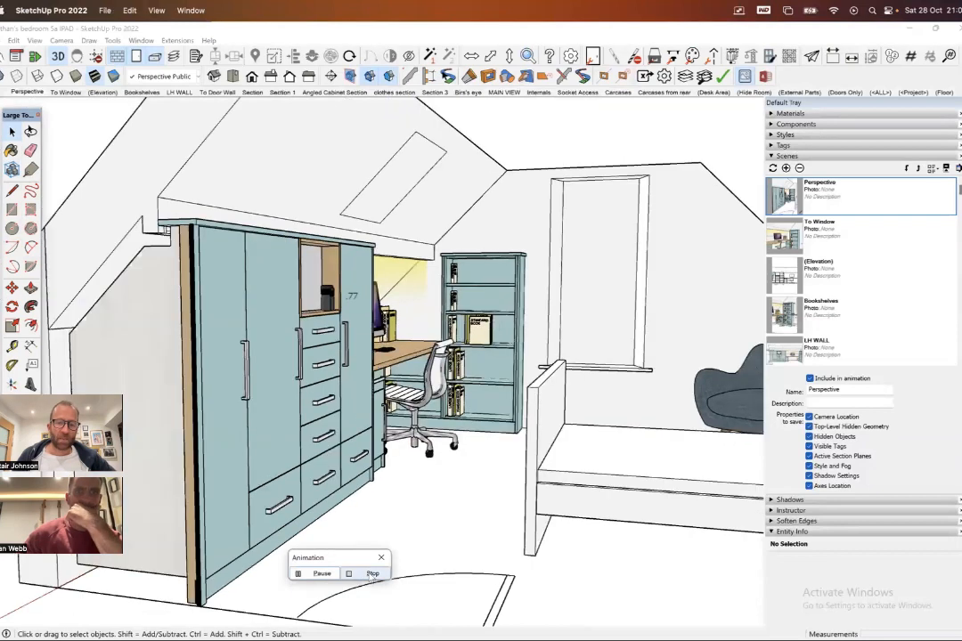
click(373, 574)
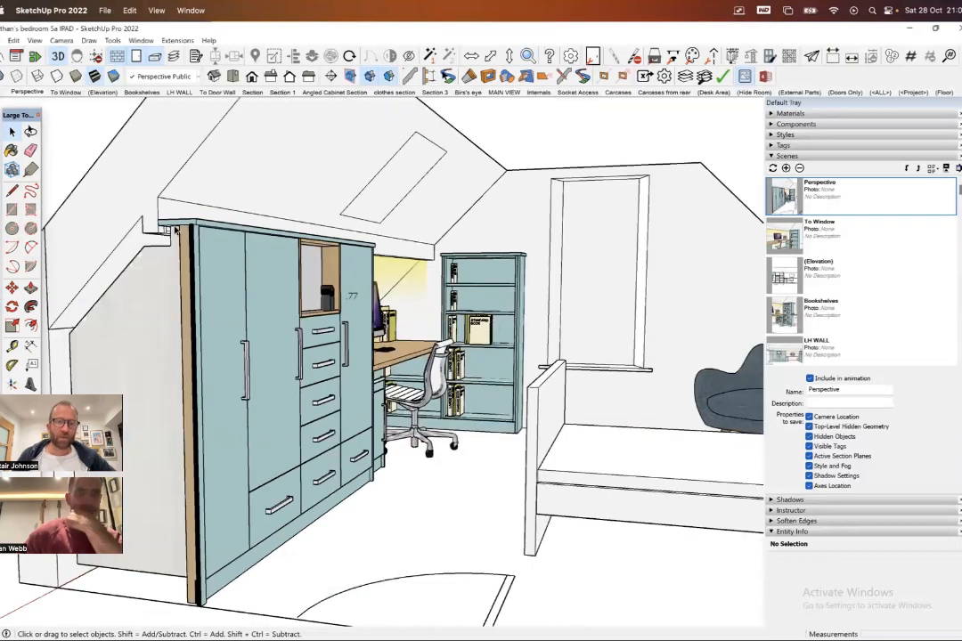
- Check the scene transition and scene delay options in the model's animation settings, and close them without changes
click(33, 40)
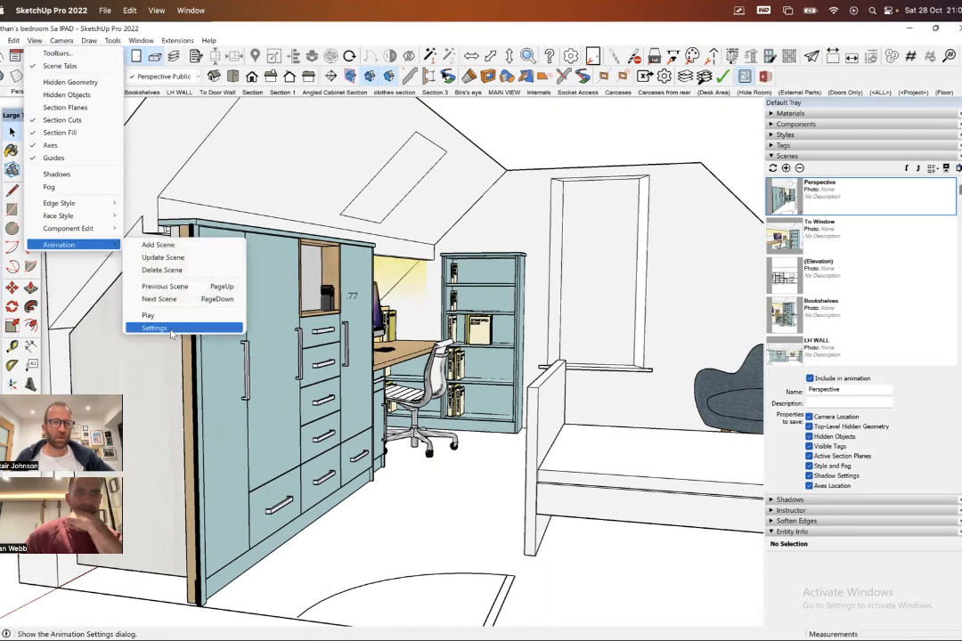
click(172, 328)
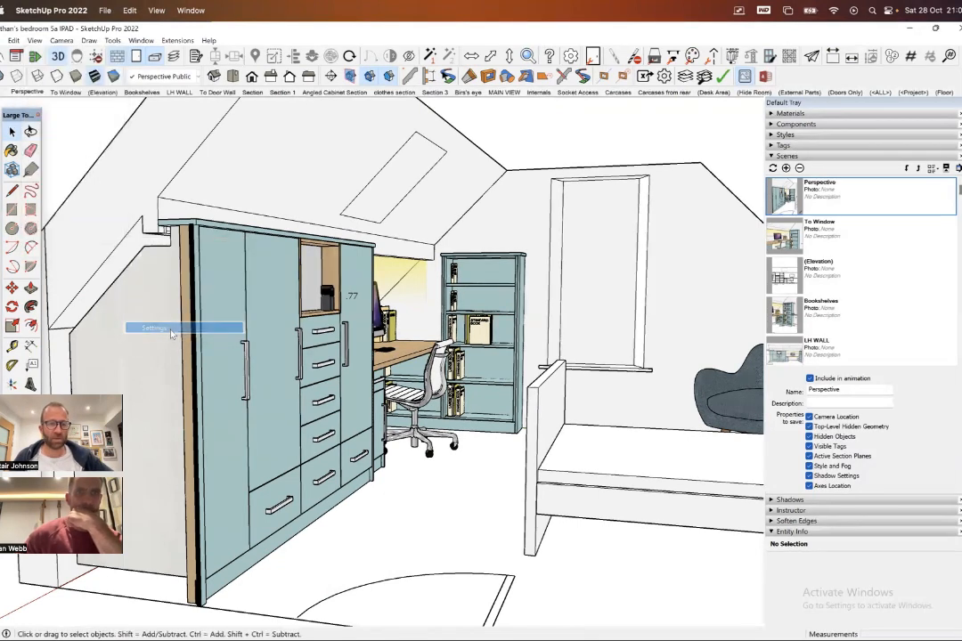
drag(538, 125, 347, 153)
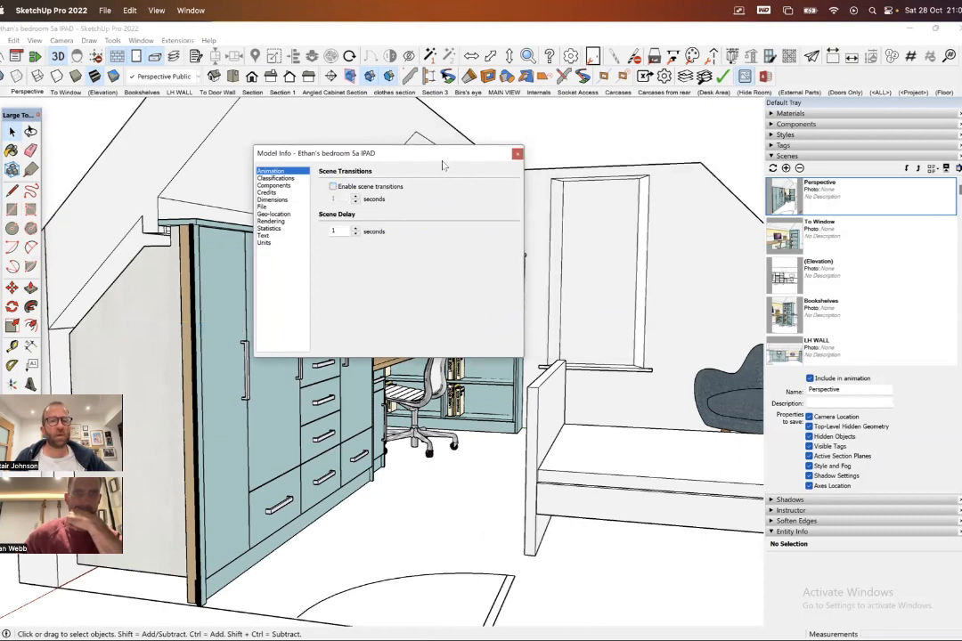
click(517, 156)
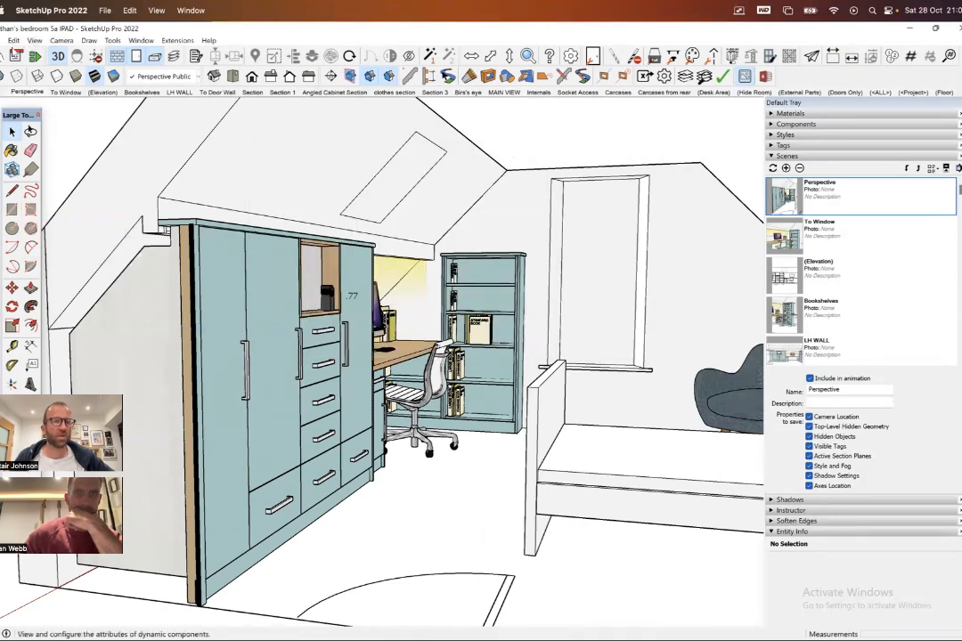
- Replay the scene animation from Perspective through to the Section scene with scene transitions disabled
click(34, 41)
mouse_move(62, 243)
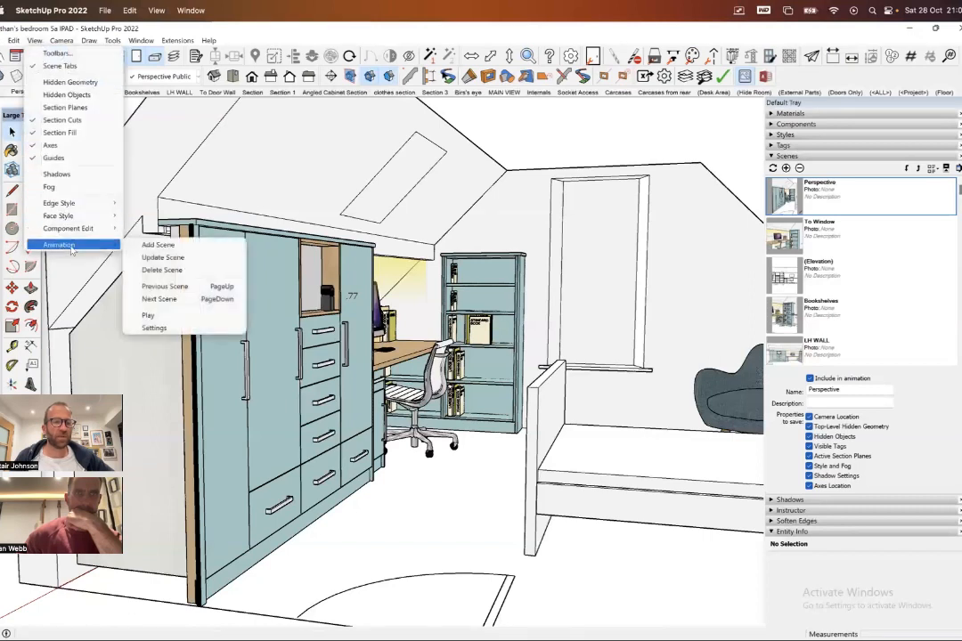
click(148, 315)
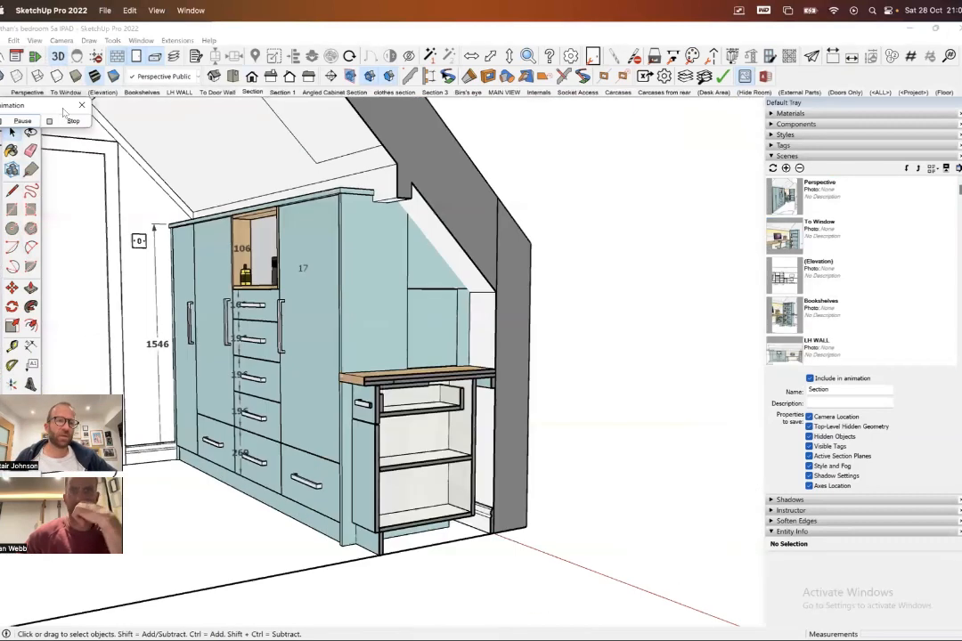
- Enable scene transitions with a transition time of 1.5 seconds and adjust the scene delay in the animation settings
click(35, 41)
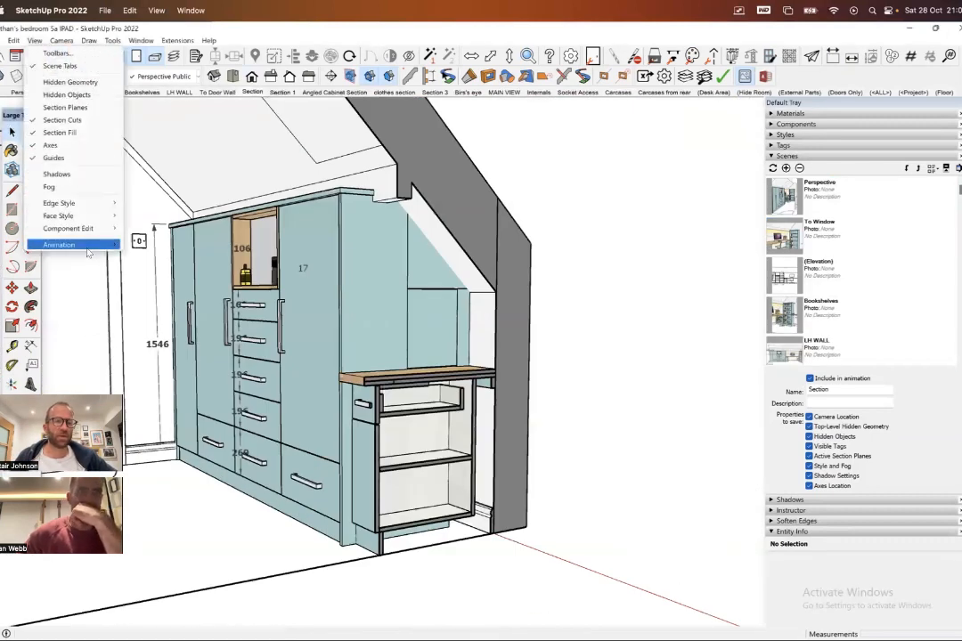
mouse_move(76, 244)
click(177, 329)
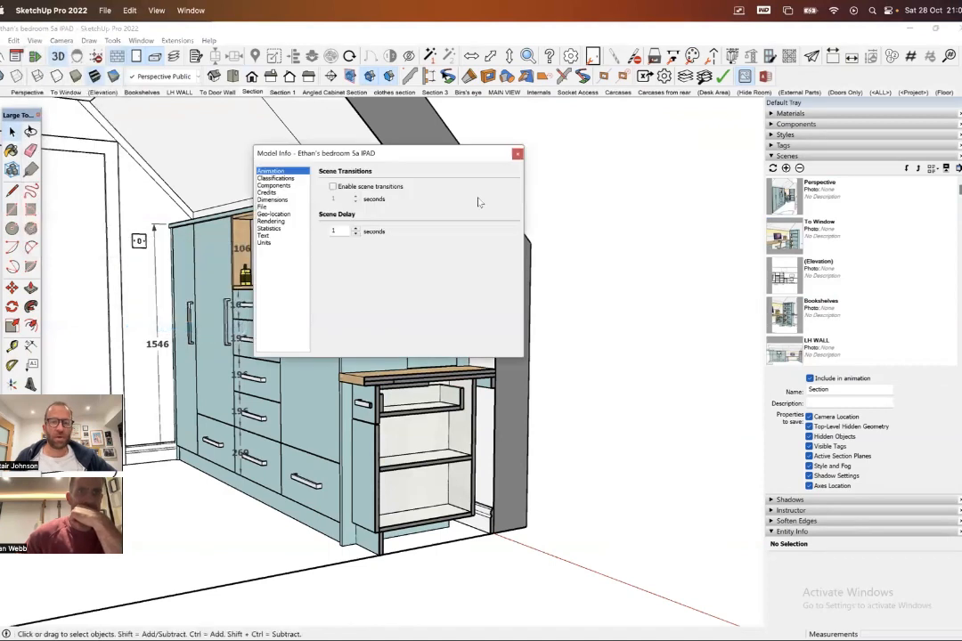
click(333, 187)
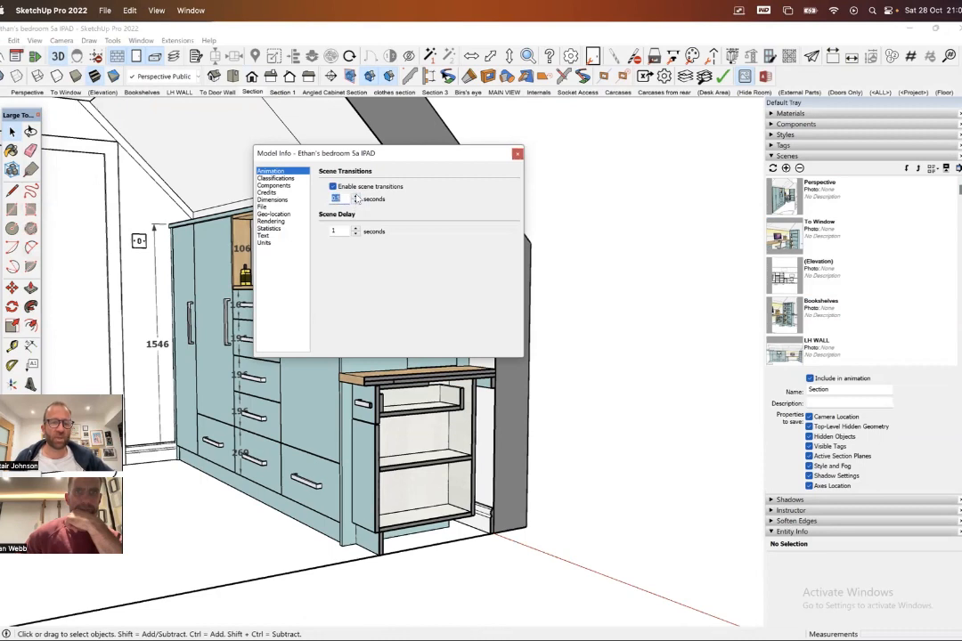
click(356, 229)
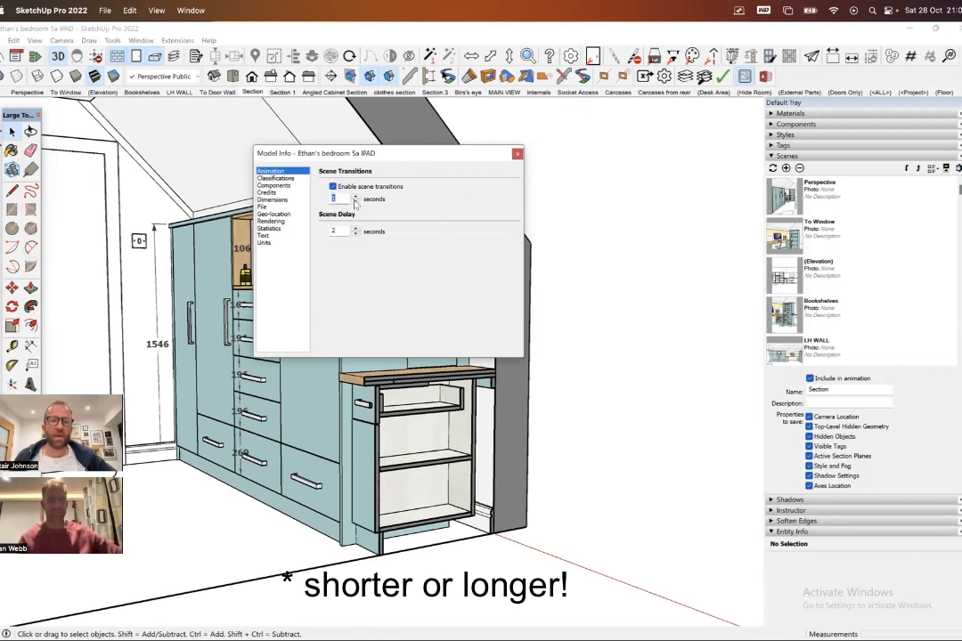
click(355, 234)
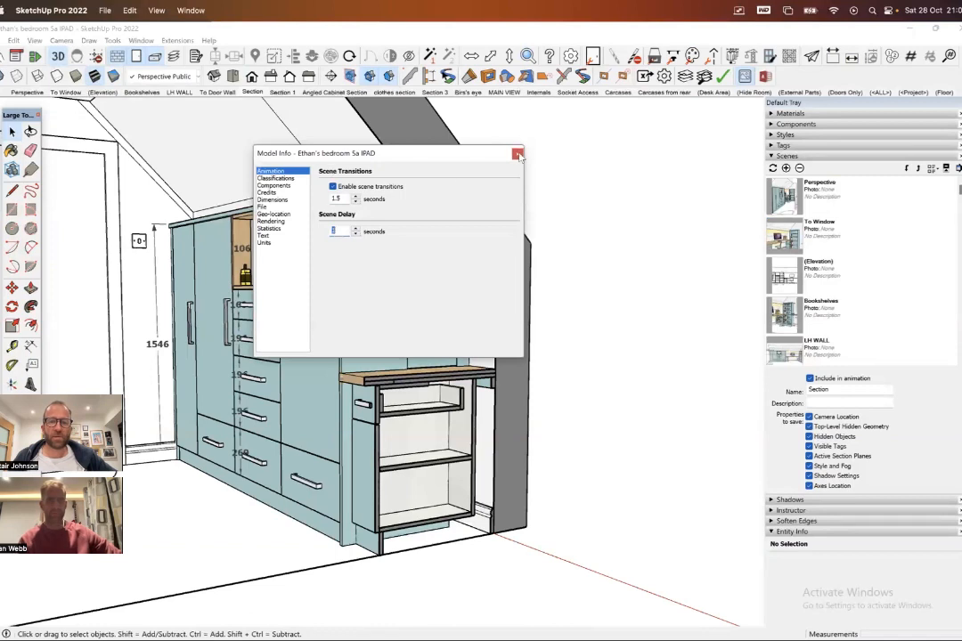
click(517, 155)
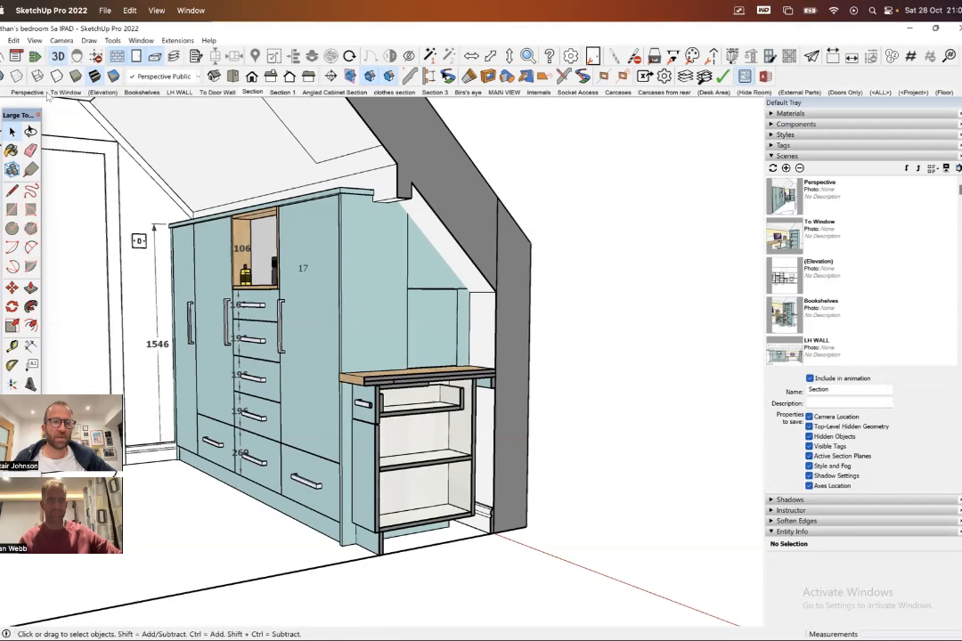
- Recall the Perspective scene and play the scene animation with transitions enabled
click(36, 92)
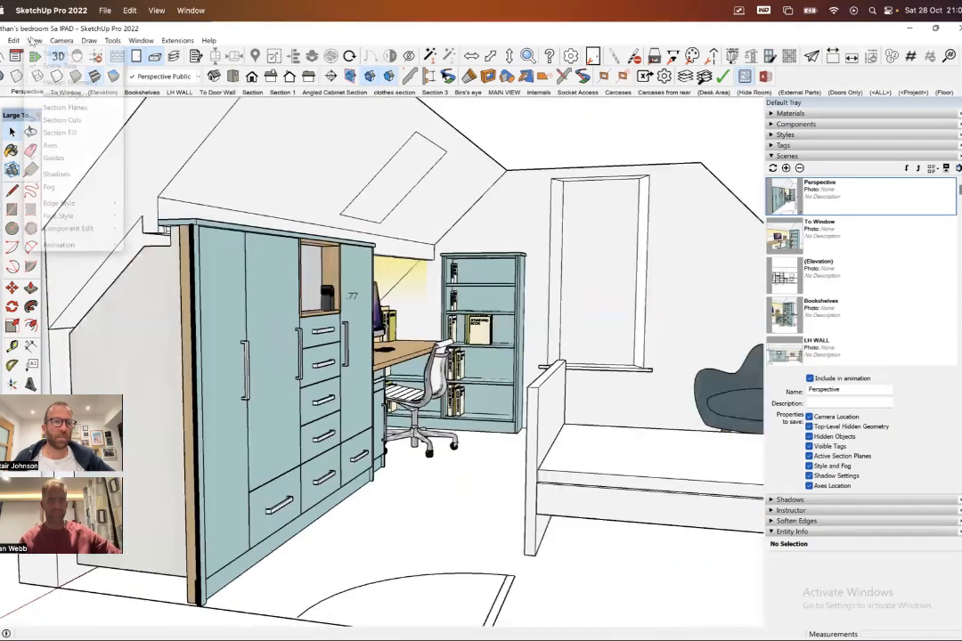
click(34, 40)
mouse_move(75, 245)
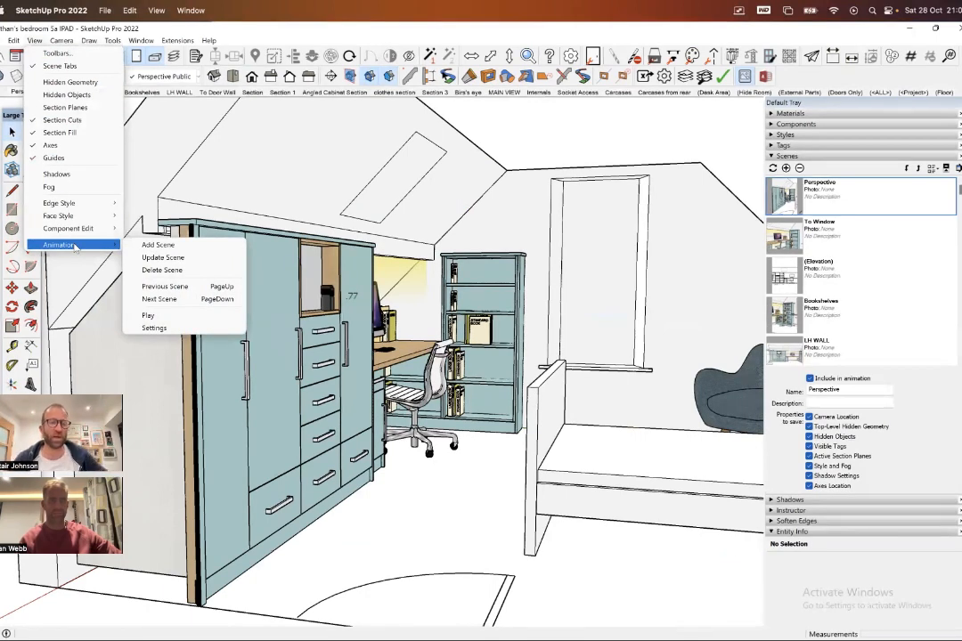
click(149, 315)
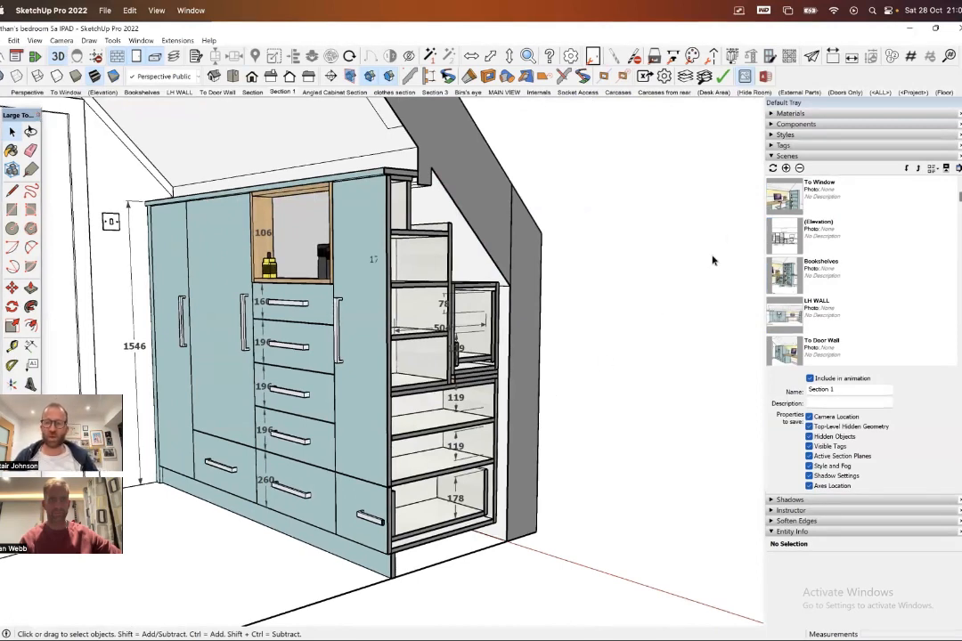
- Widen the tray to give the model view a narrow portrait shape, and frame the sectioned drawer stack in it
drag(763, 236, 385, 271)
scroll(321, 269, down, 3)
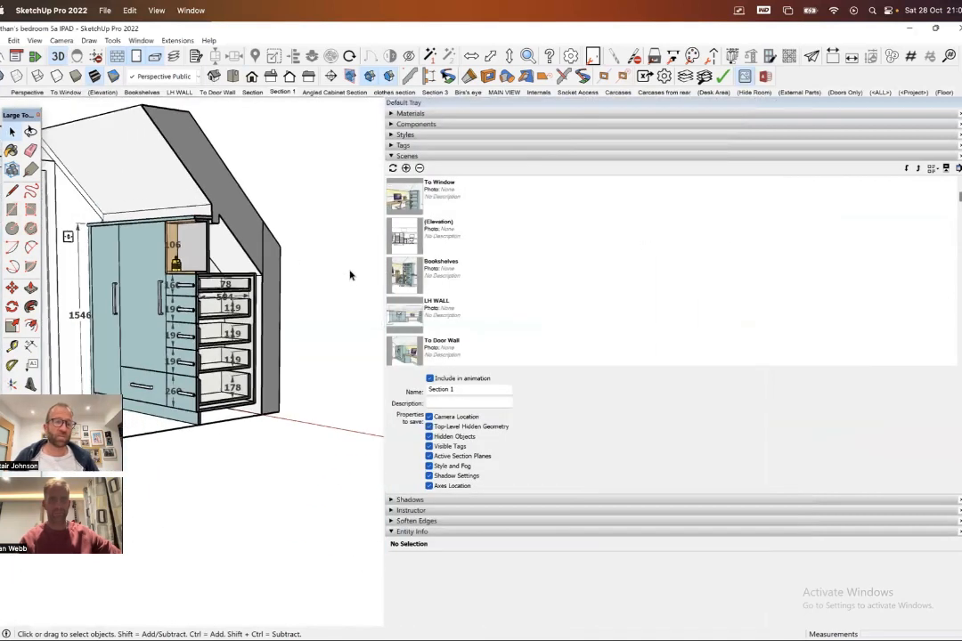
scroll(77, 232, up, 3)
middle_drag(172, 244, 361, 273)
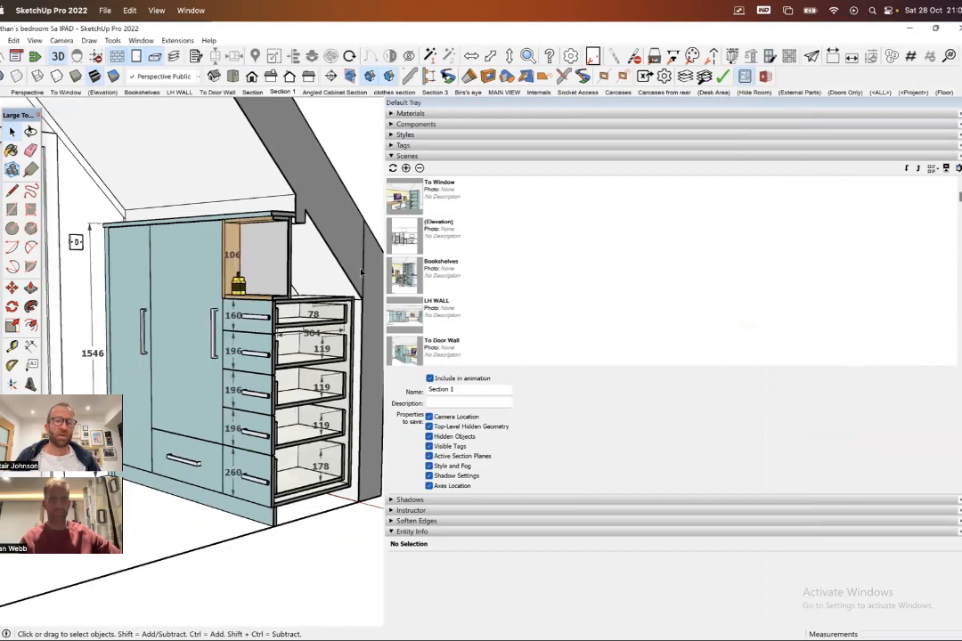
drag(385, 276, 242, 278)
shift+middle_drag(223, 273, 174, 296)
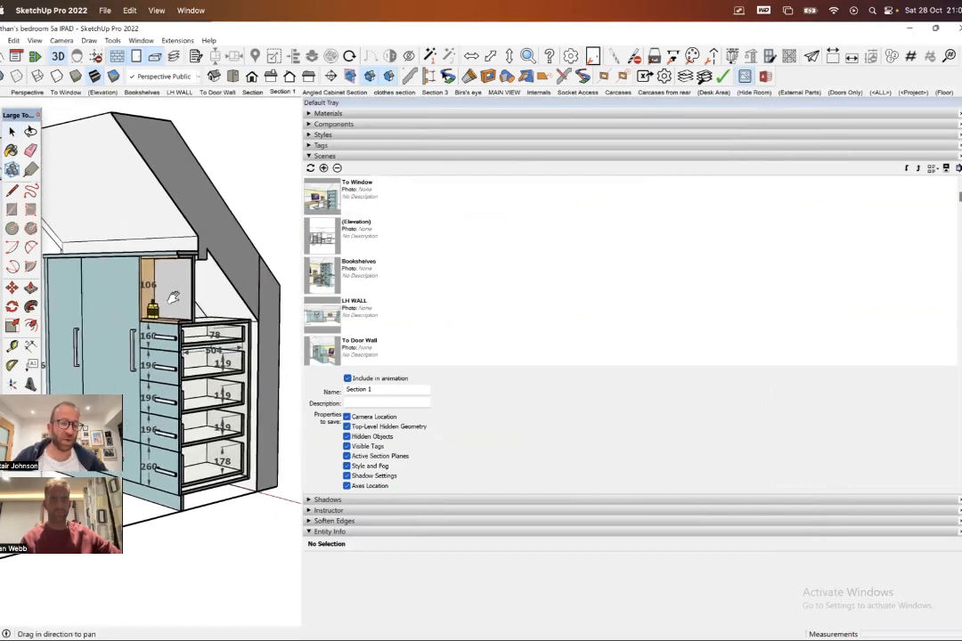
scroll(174, 297, up, 3)
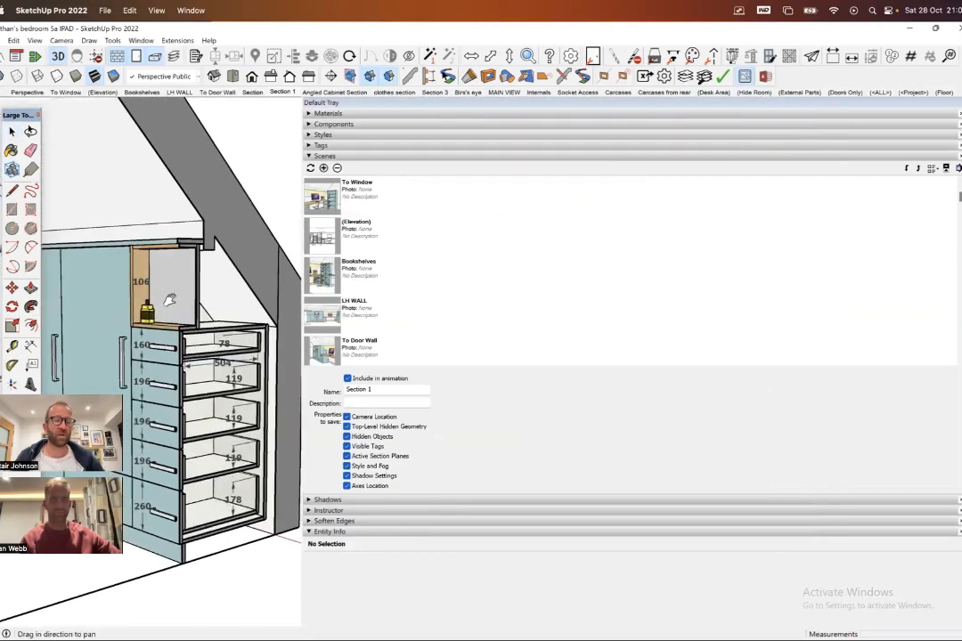
shift+middle_drag(164, 299, 129, 267)
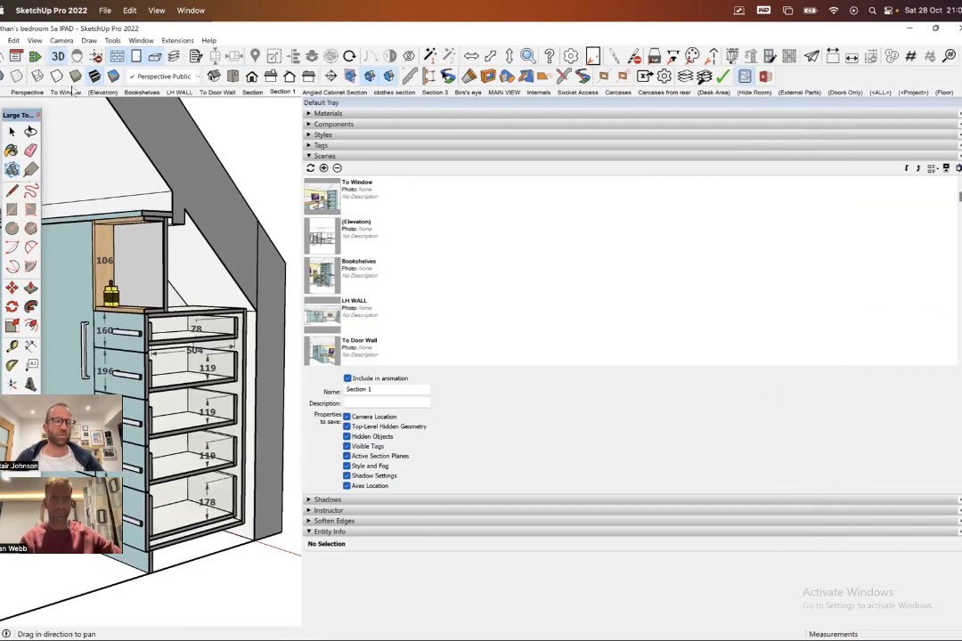
- Examine the 2D graphic export options for the portrait view, and leave without exporting an image
click(14, 40)
mouse_move(143, 244)
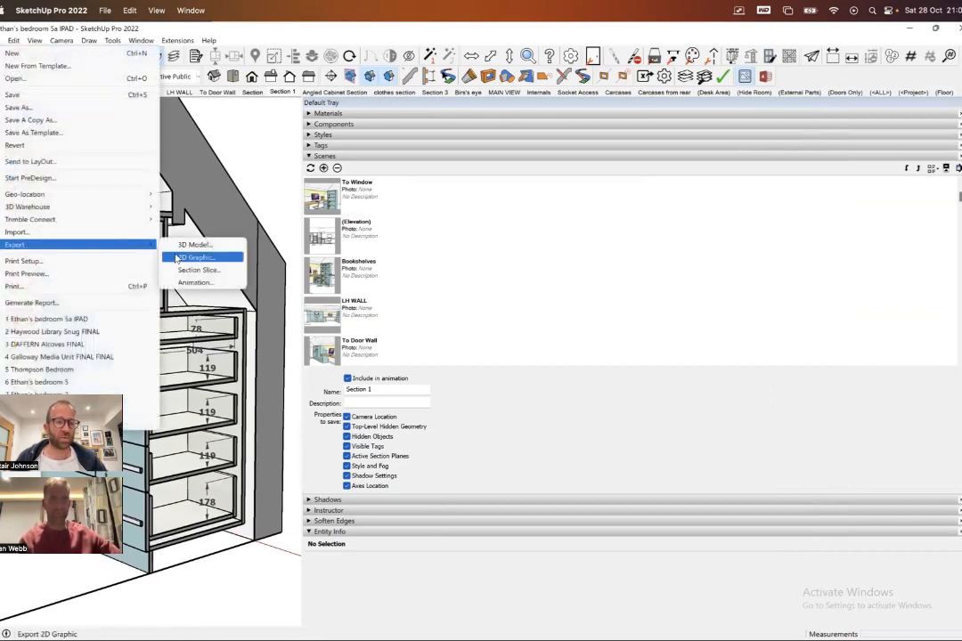
click(177, 260)
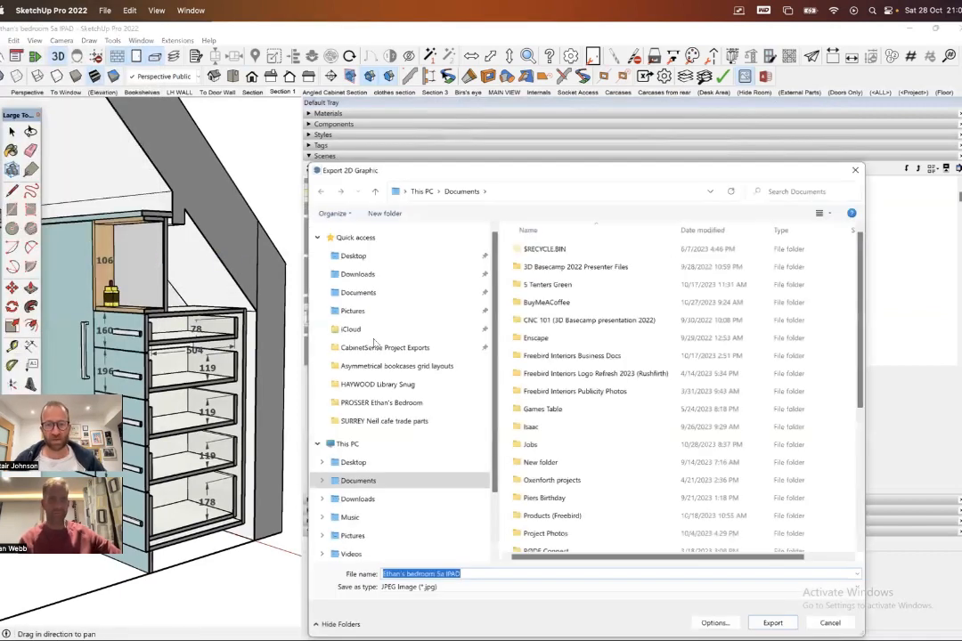
click(830, 623)
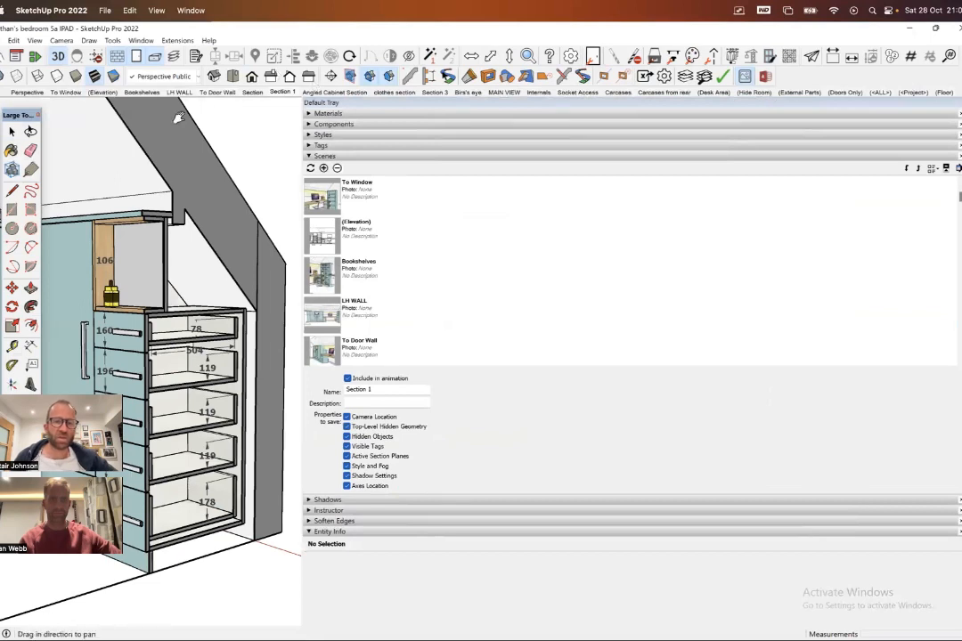
- Start an animation export with the Desktop as destination, and review the available video and image-set file types
click(4, 40)
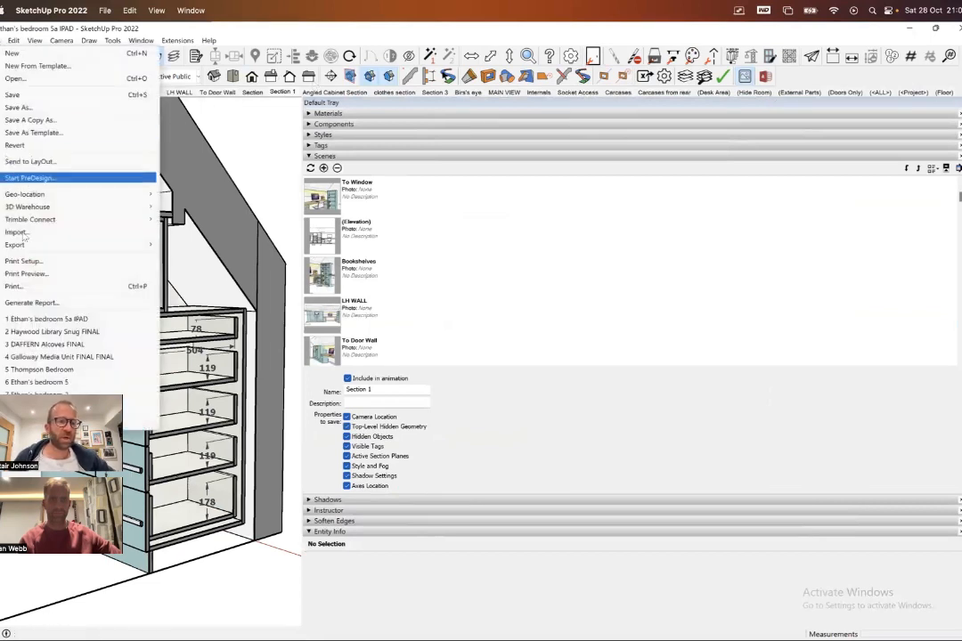
mouse_move(25, 247)
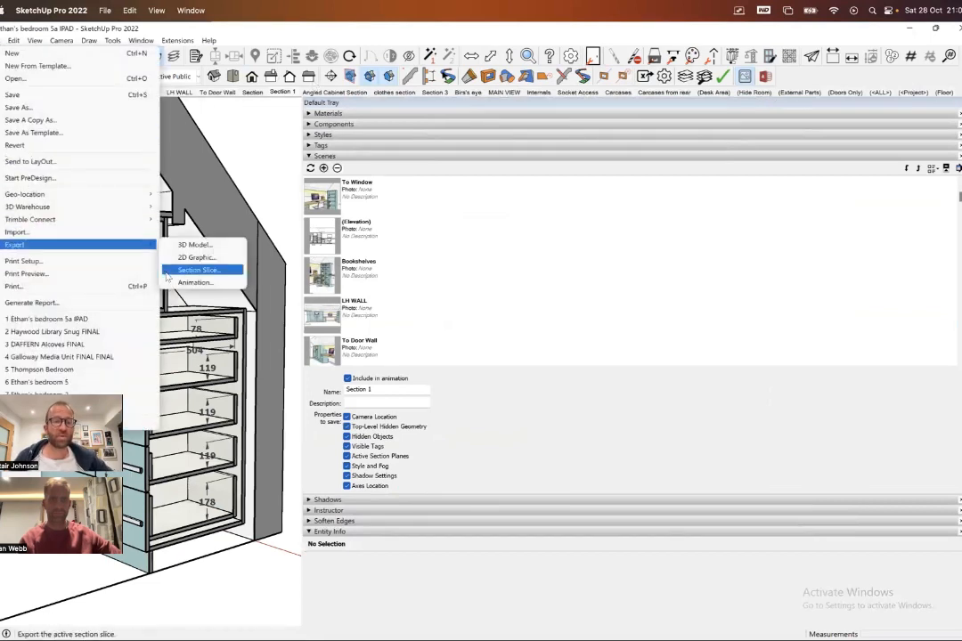
click(194, 282)
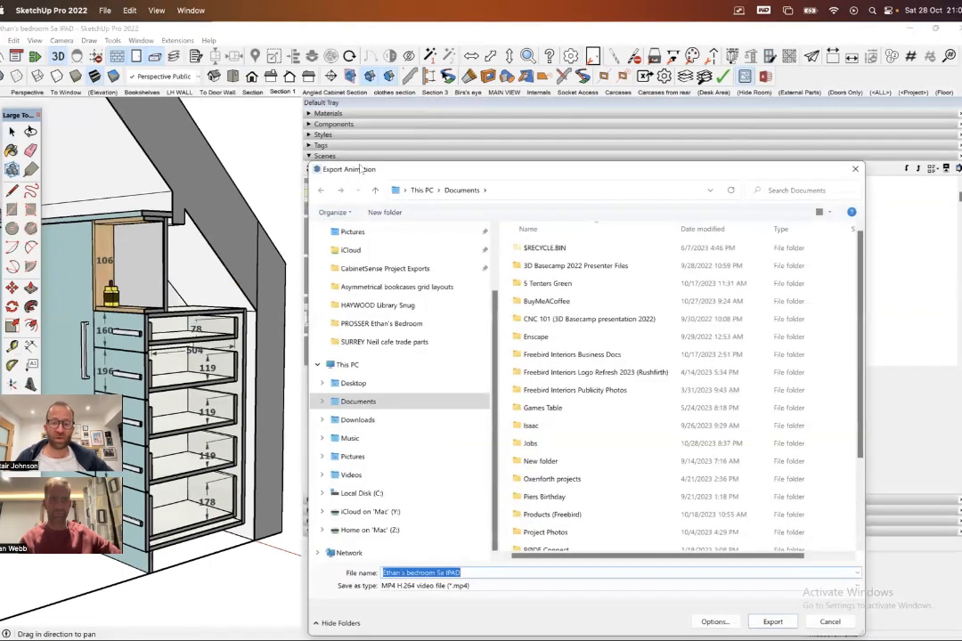
drag(464, 169, 308, 72)
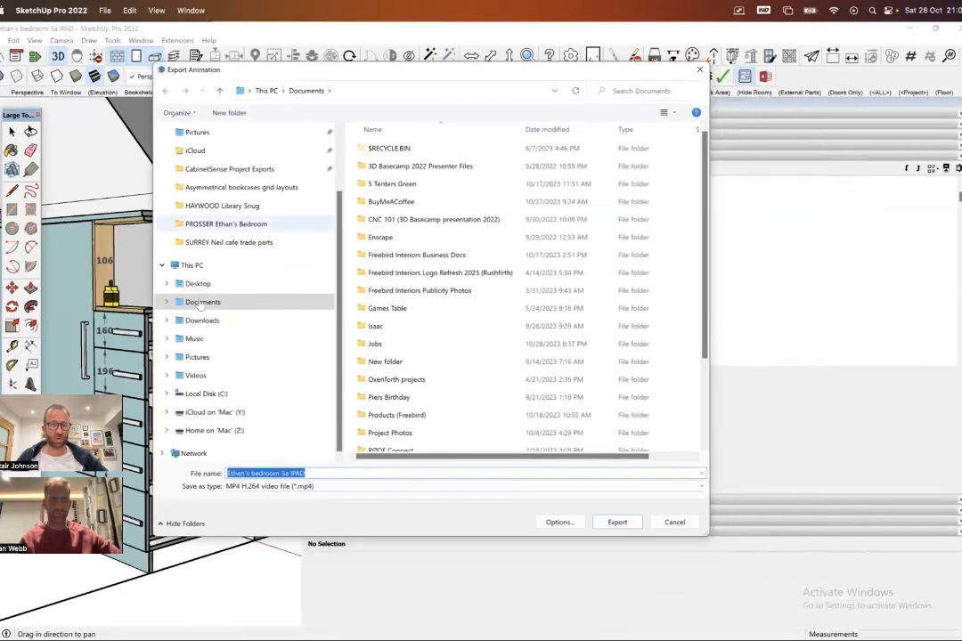
click(198, 283)
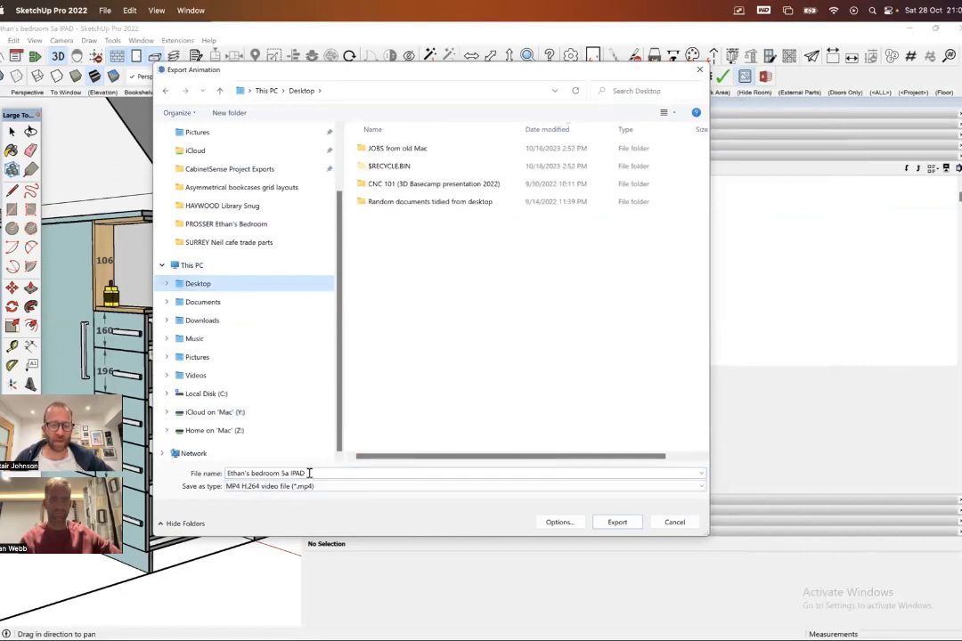
click(701, 488)
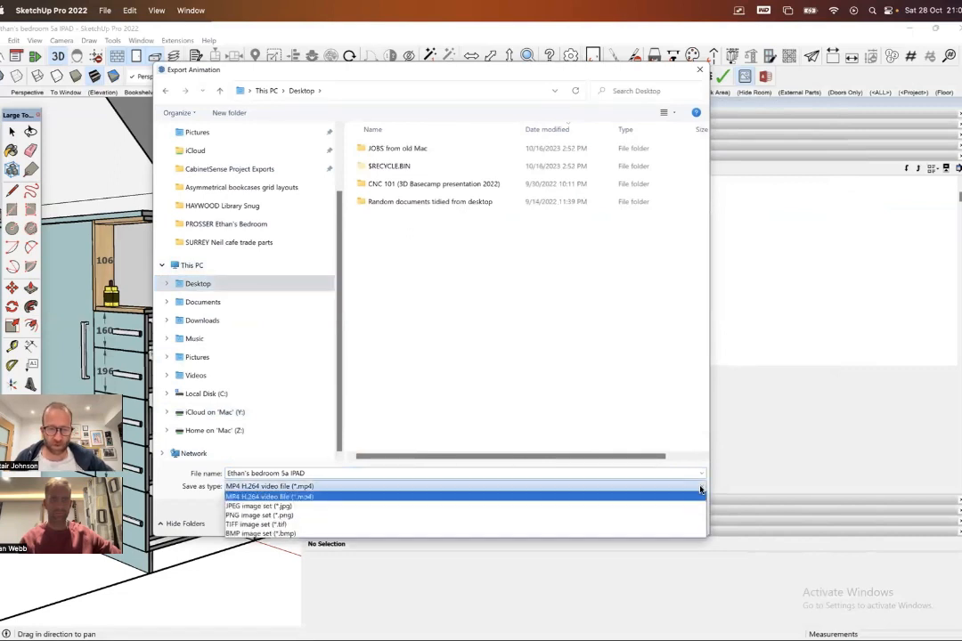
click(701, 489)
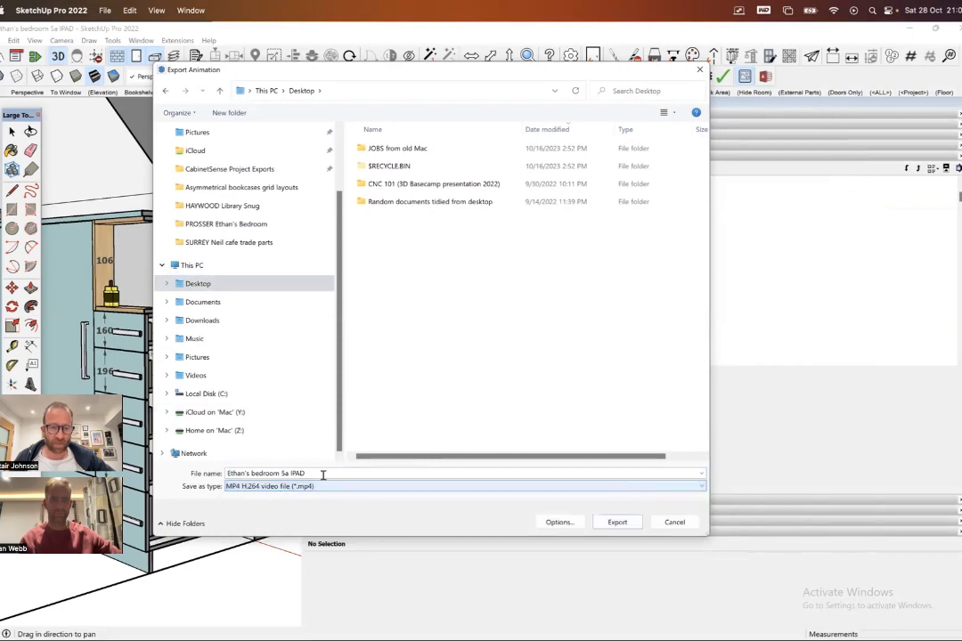
- Try a custom resolution with a custom aspect ratio in the animation export options, and leave without exporting
click(558, 522)
drag(394, 166, 327, 162)
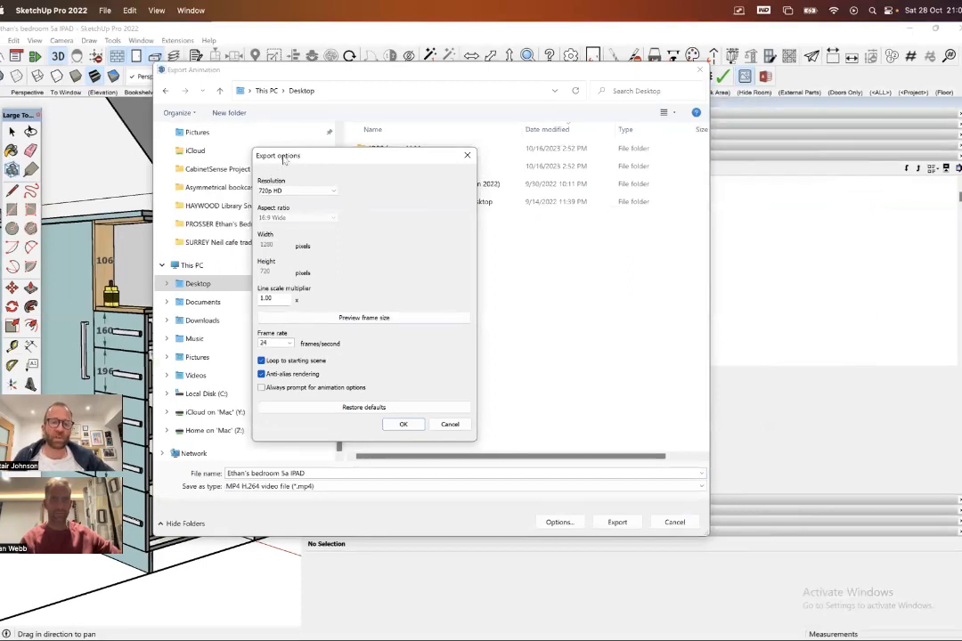
drag(281, 156, 243, 149)
click(294, 187)
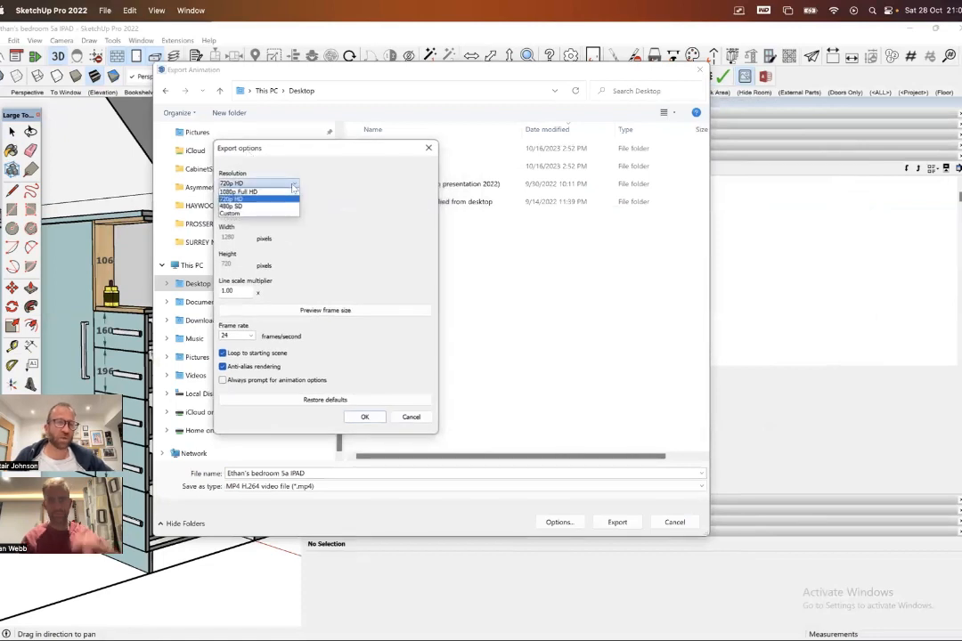
click(267, 198)
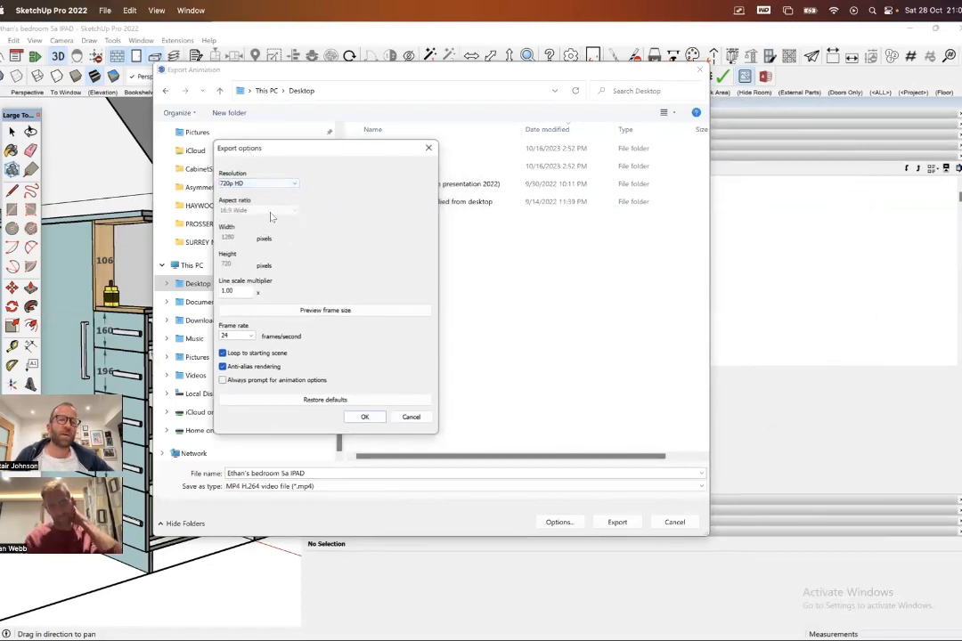
click(276, 183)
click(269, 214)
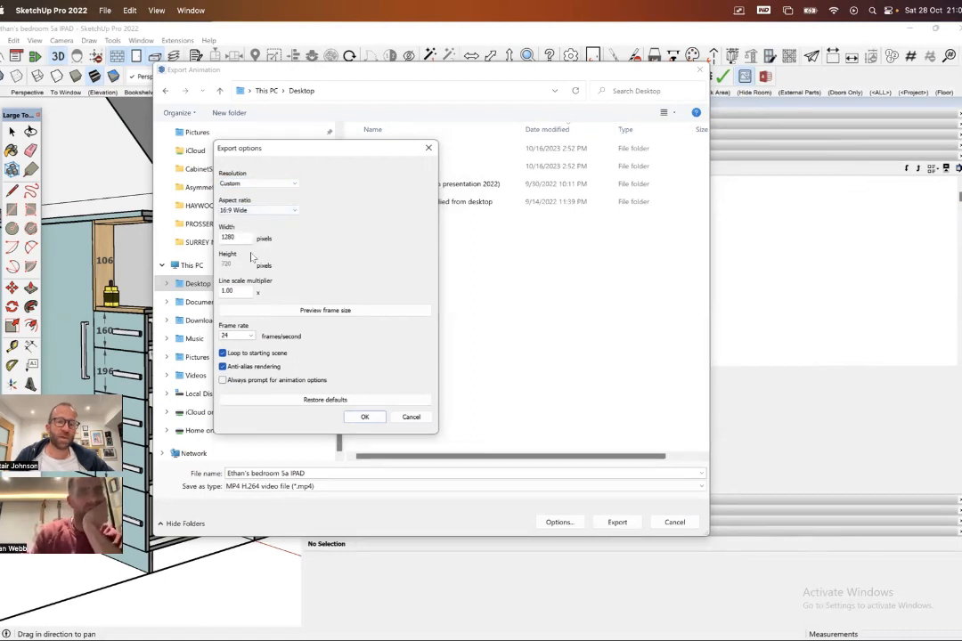
click(259, 211)
click(251, 234)
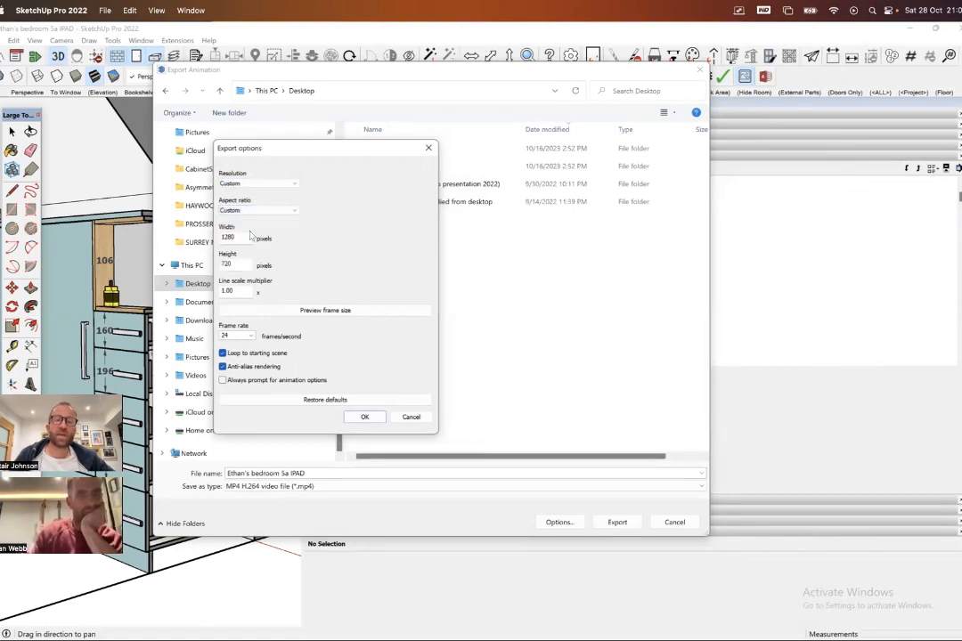
double_click(228, 237)
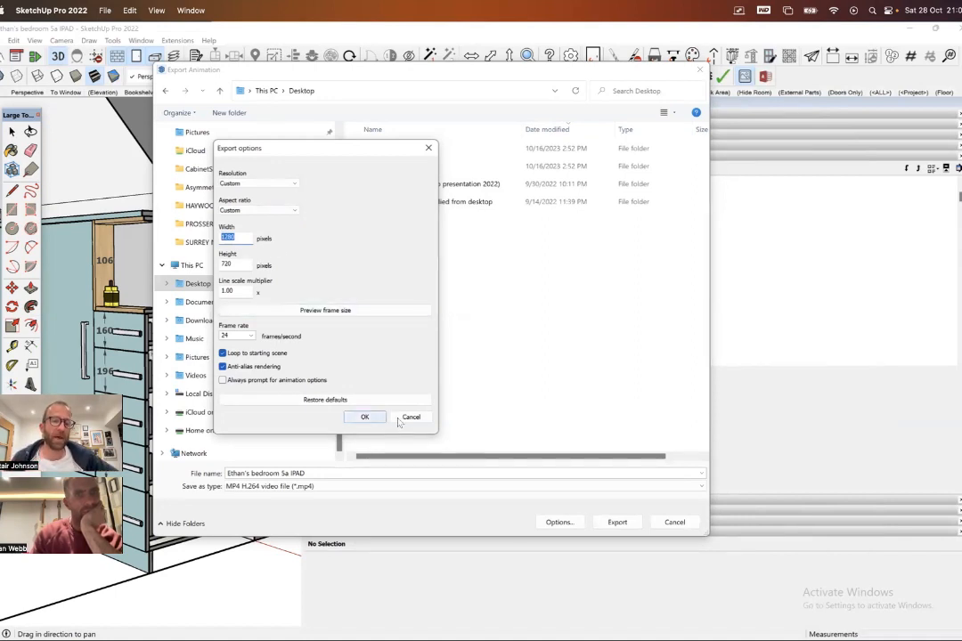
click(411, 417)
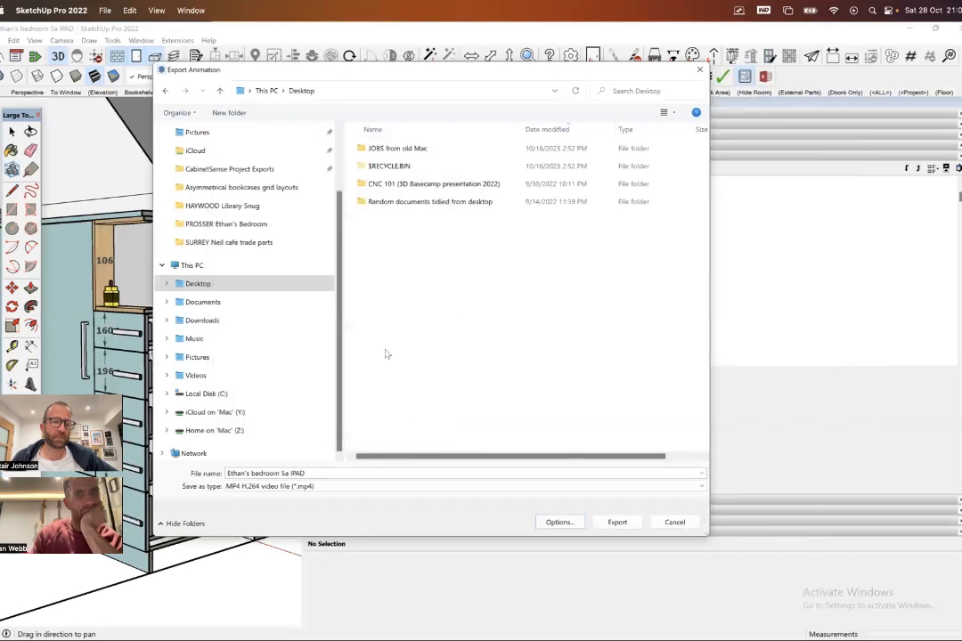
click(674, 522)
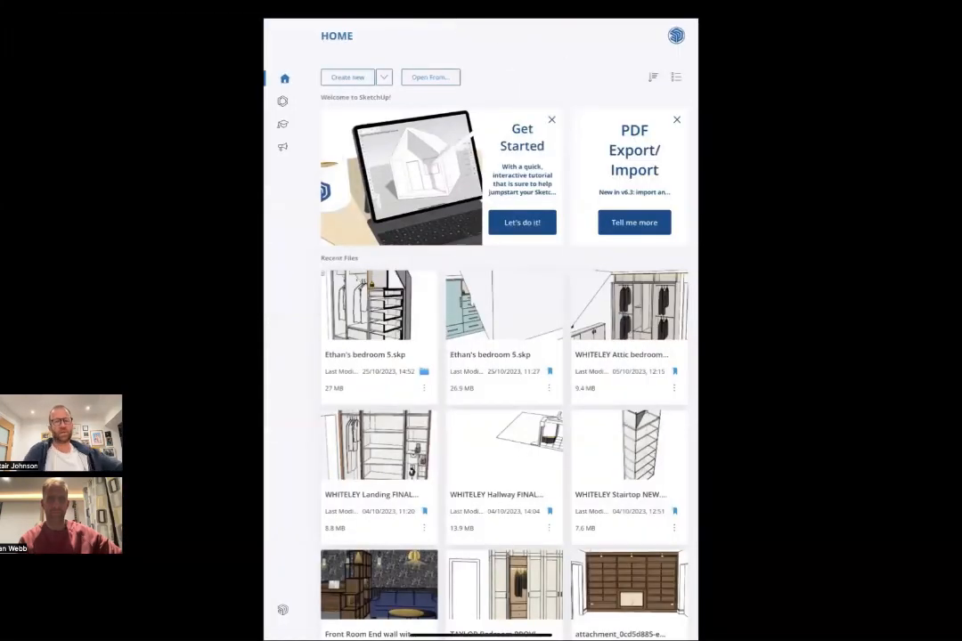
- Switch to SketchUp for iPad, open the 27 MB bedroom model from the recent files, and hide its Scenes panel
click(385, 304)
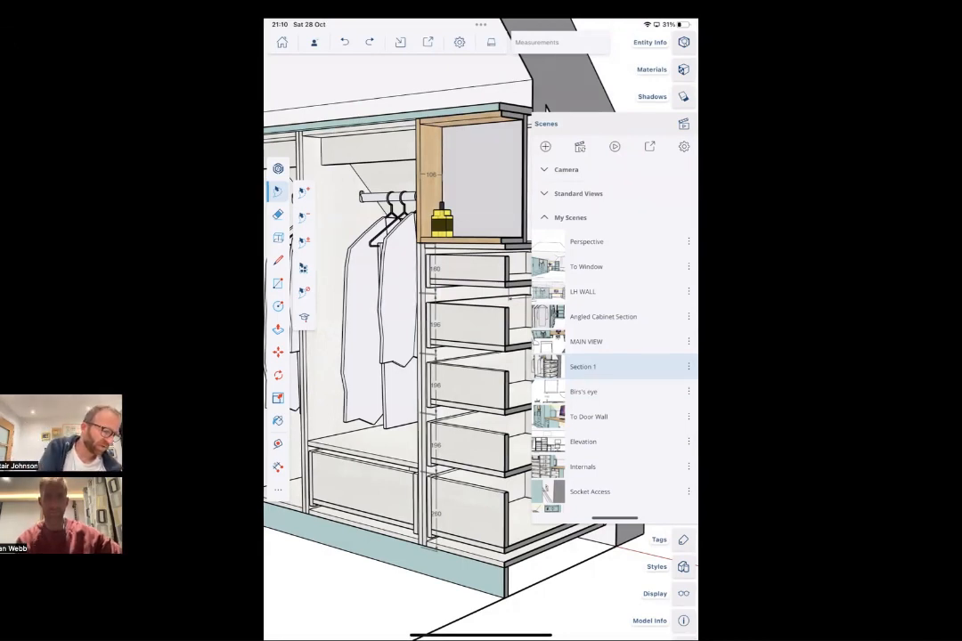
click(570, 218)
click(683, 124)
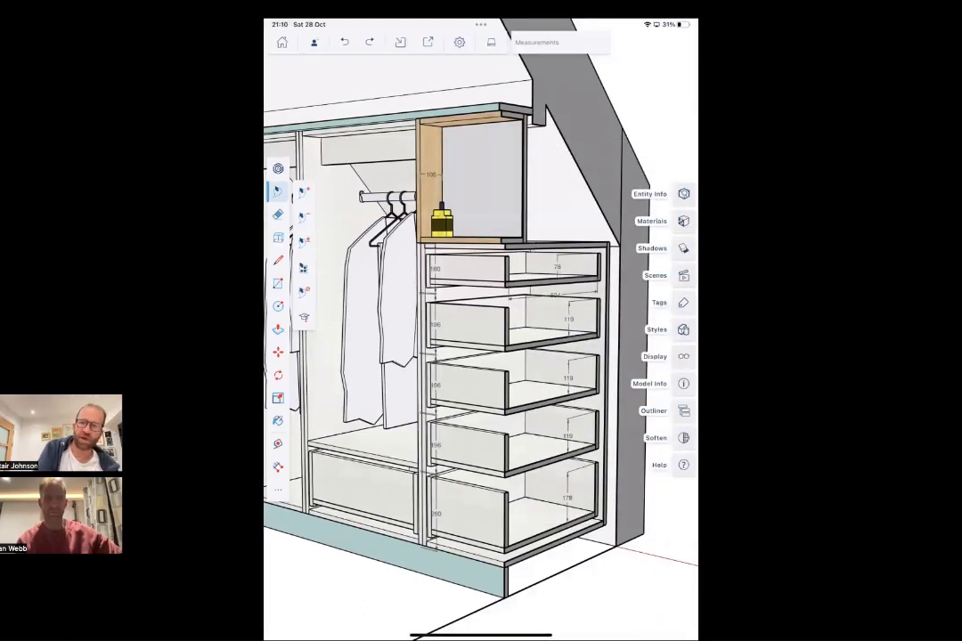
- Examine the iPad model's Scenes panel, including its standard views and the list of saved scenes
click(683, 275)
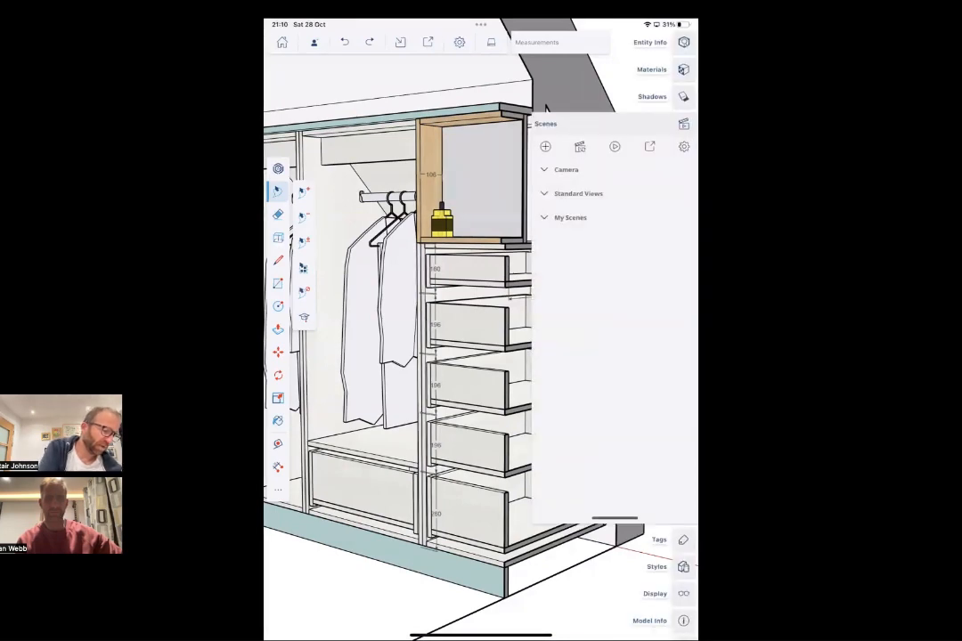
click(578, 193)
click(578, 194)
click(570, 218)
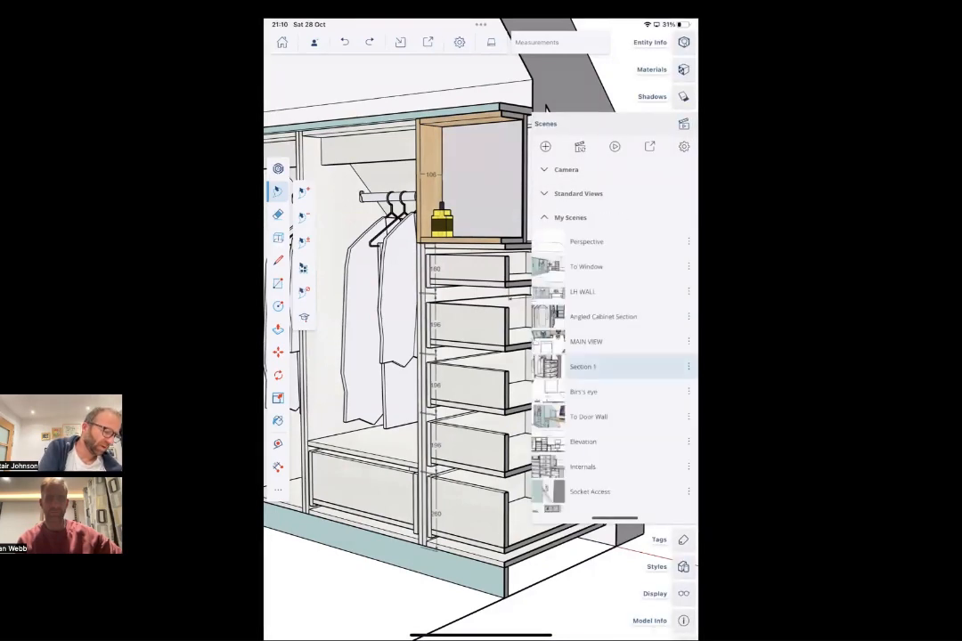
click(570, 217)
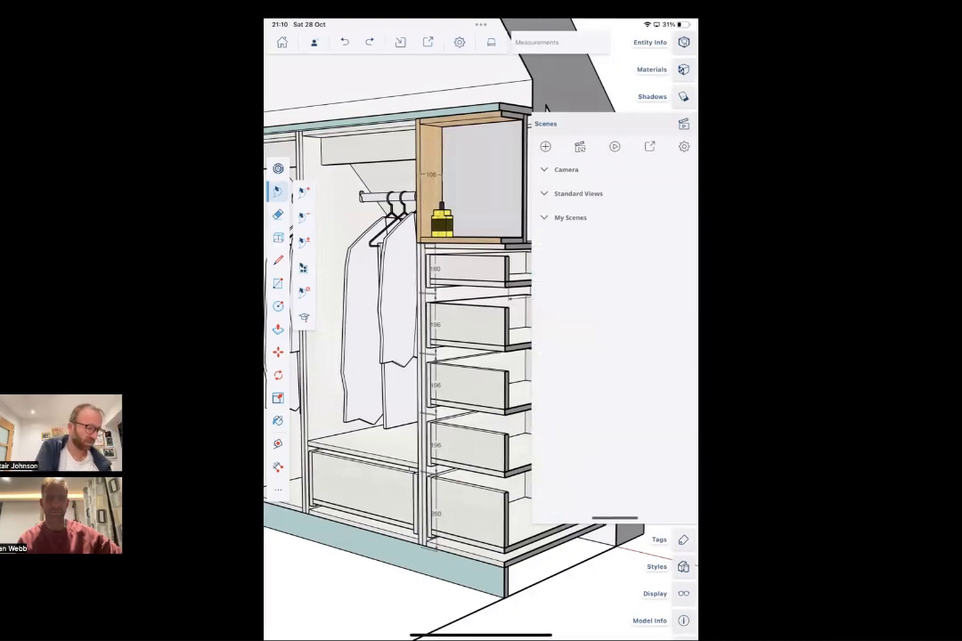
click(570, 218)
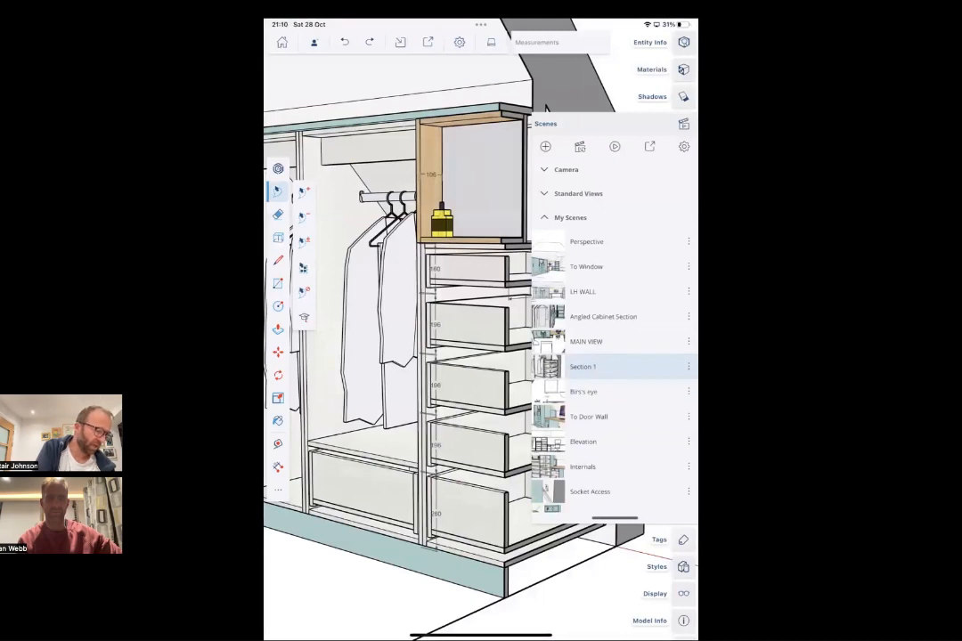
click(546, 107)
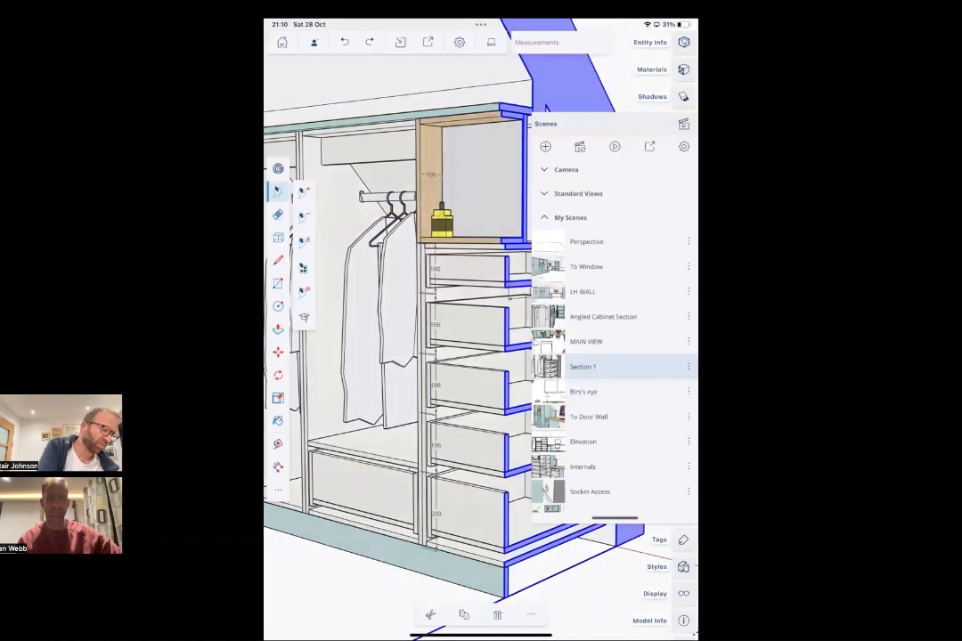
click(684, 124)
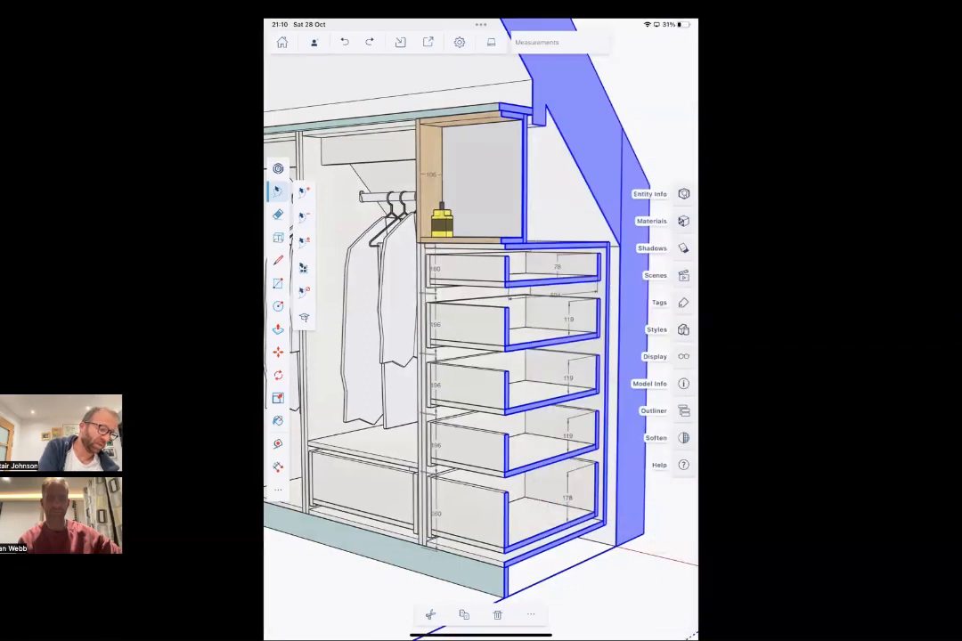
click(683, 275)
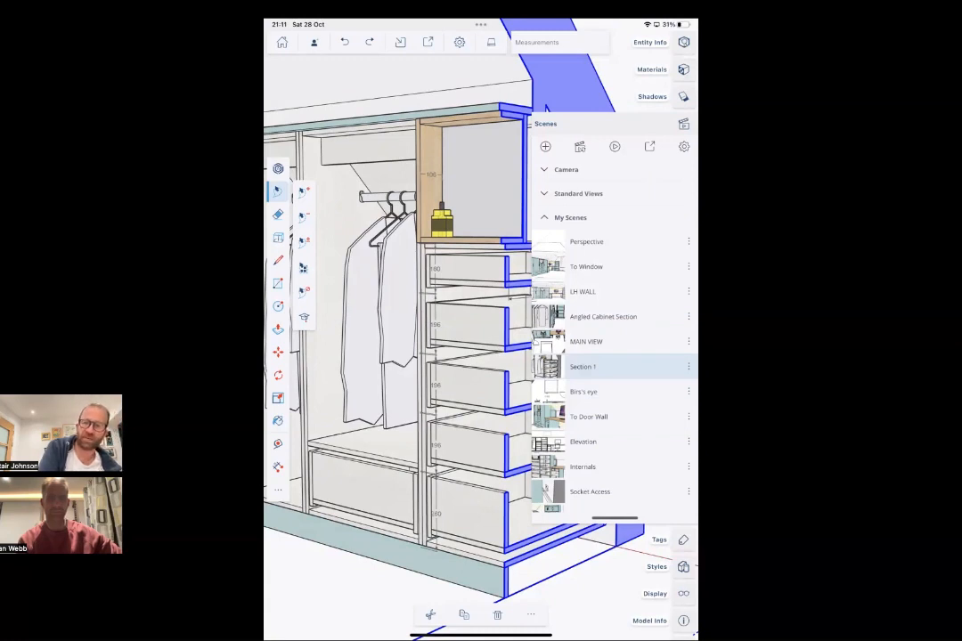
- Export the iPad model's scenes as an Animation (.mp4) file
click(649, 146)
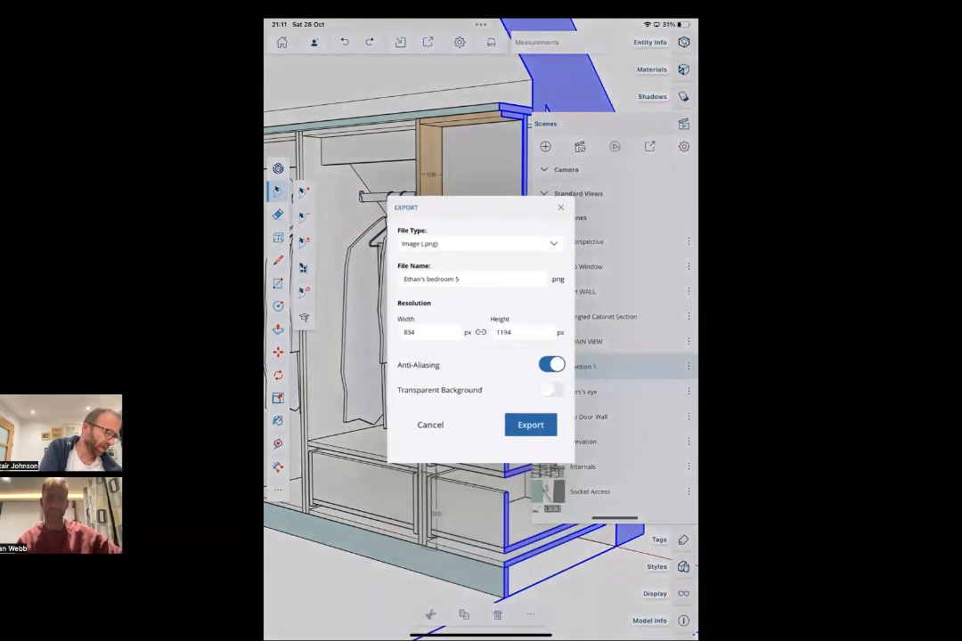
click(481, 244)
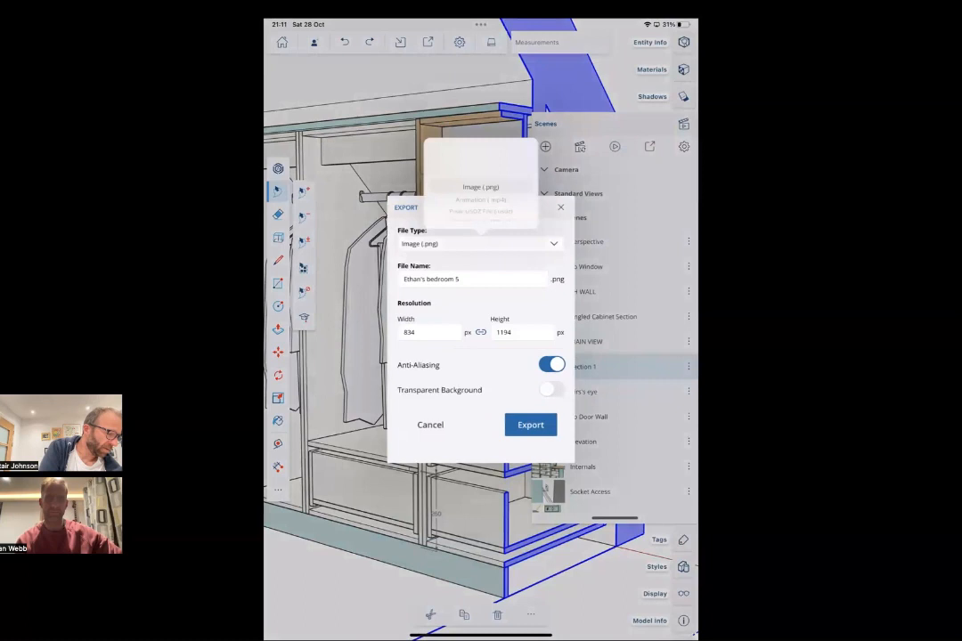
click(481, 200)
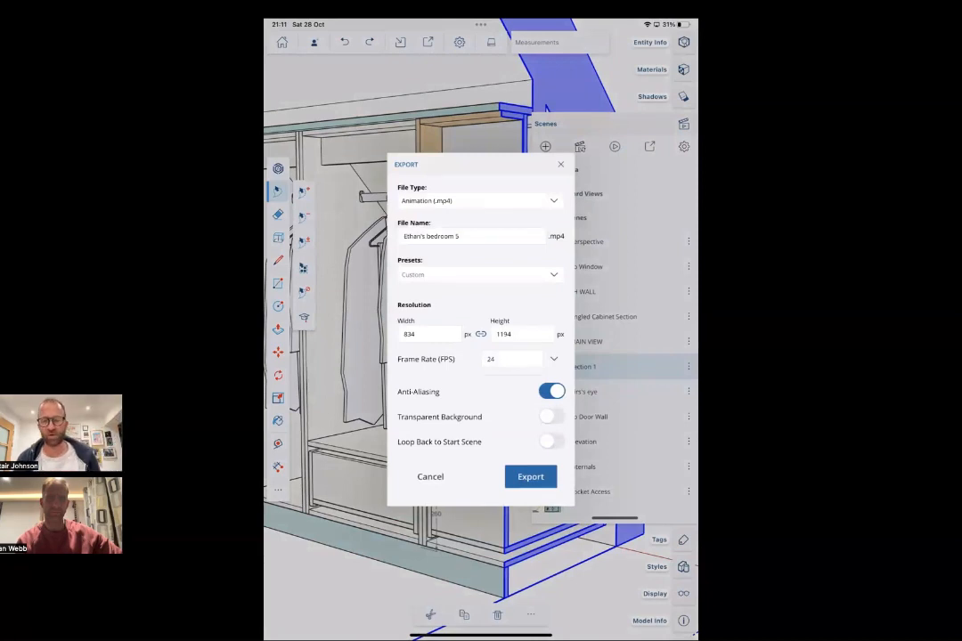
click(530, 476)
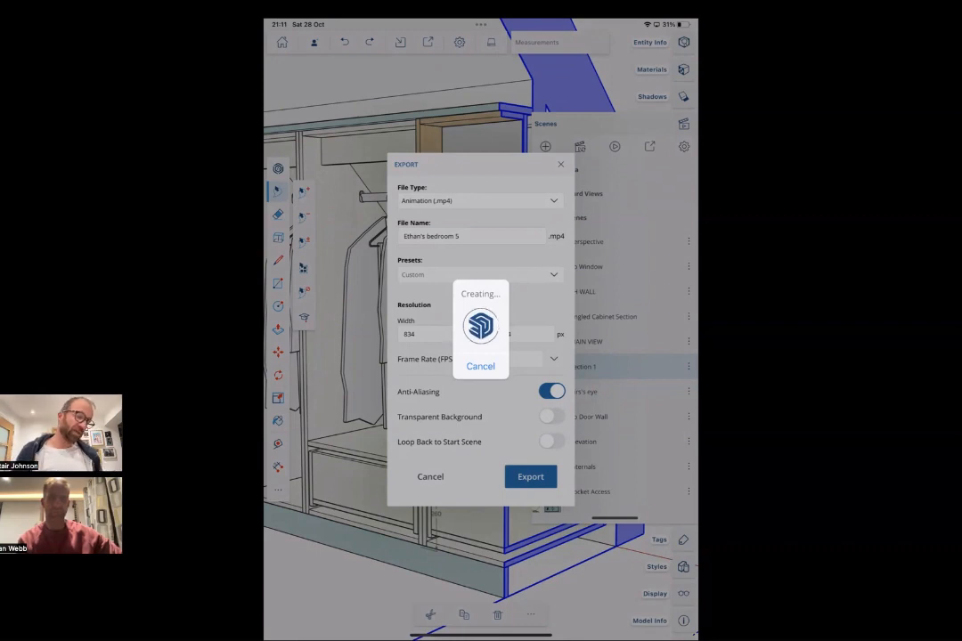
- Stop the iPad's screen mirroring, switch back to desktop SketchUp, and narrow the tray to restore a wide view of the sectioned wardrobe
drag(670, 23, 659, 116)
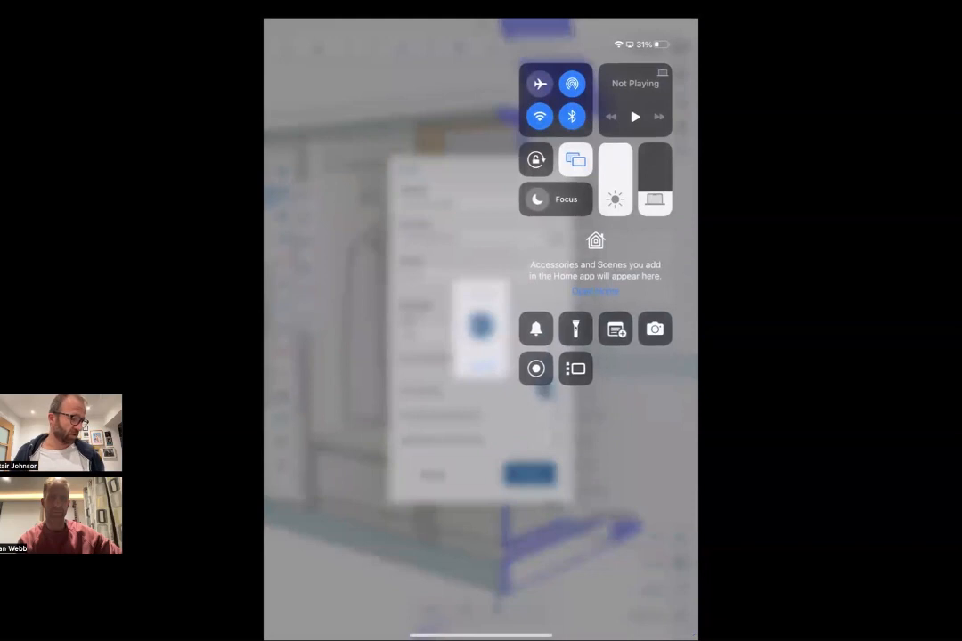
click(575, 160)
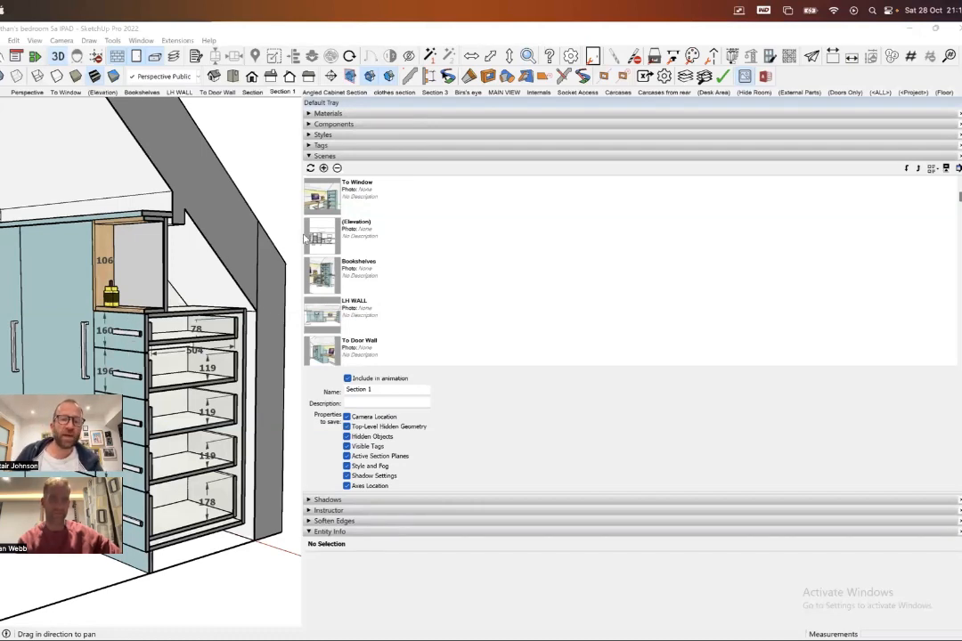
drag(303, 239, 768, 236)
scroll(419, 216, down, 2)
scroll(421, 252, up, 2)
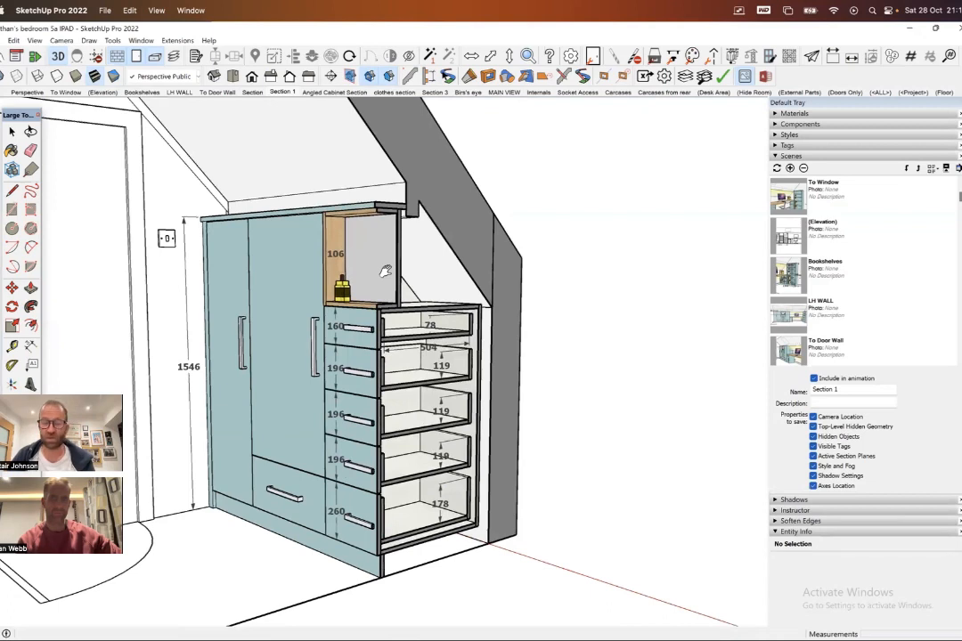
middle_drag(393, 273, 464, 281)
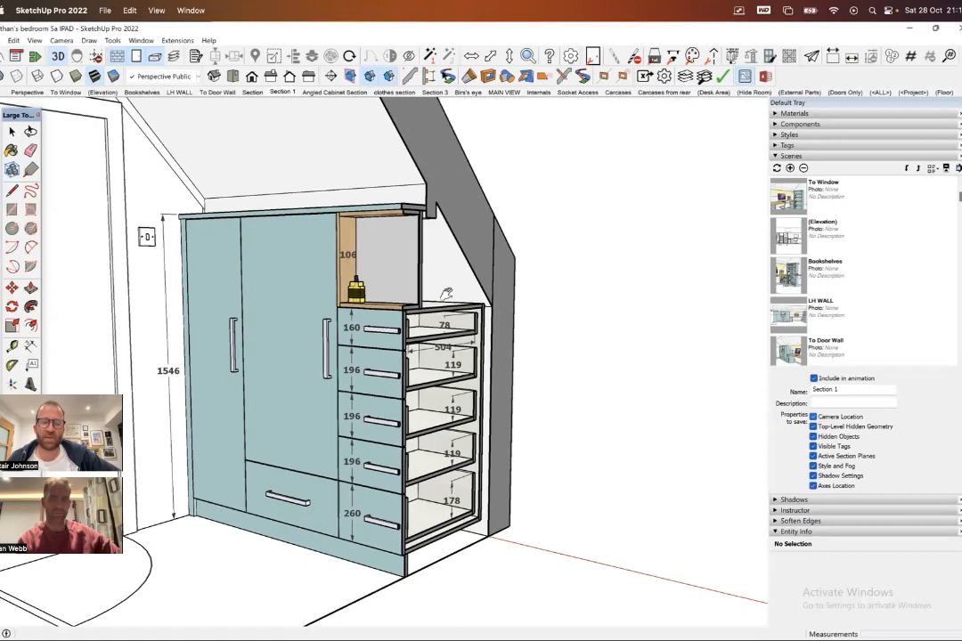
middle_drag(688, 357, 116, 110)
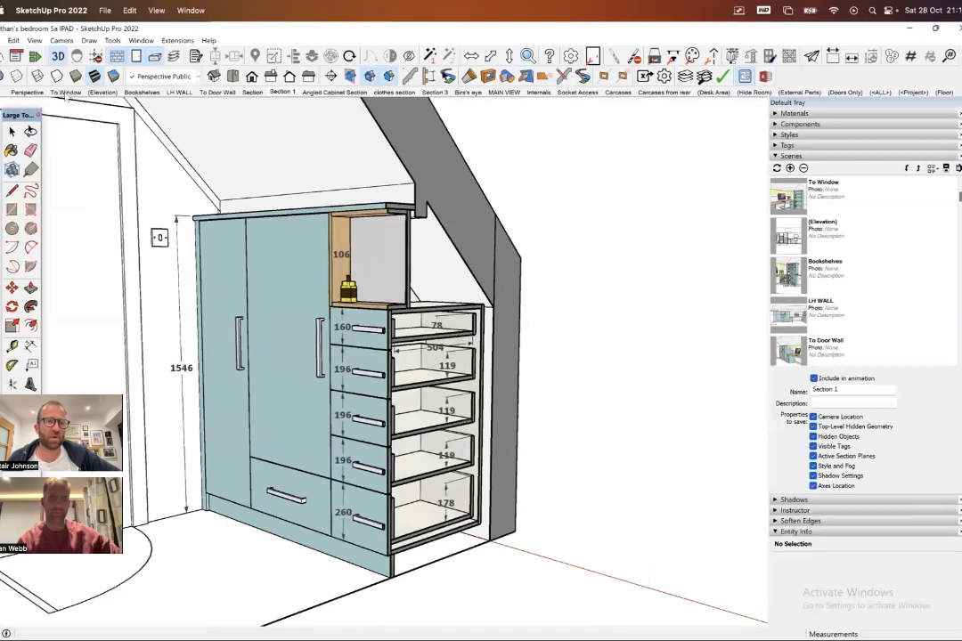
- Recall the To Window scene and orbit out to view the wardrobe, desk and bookshelves together
click(64, 93)
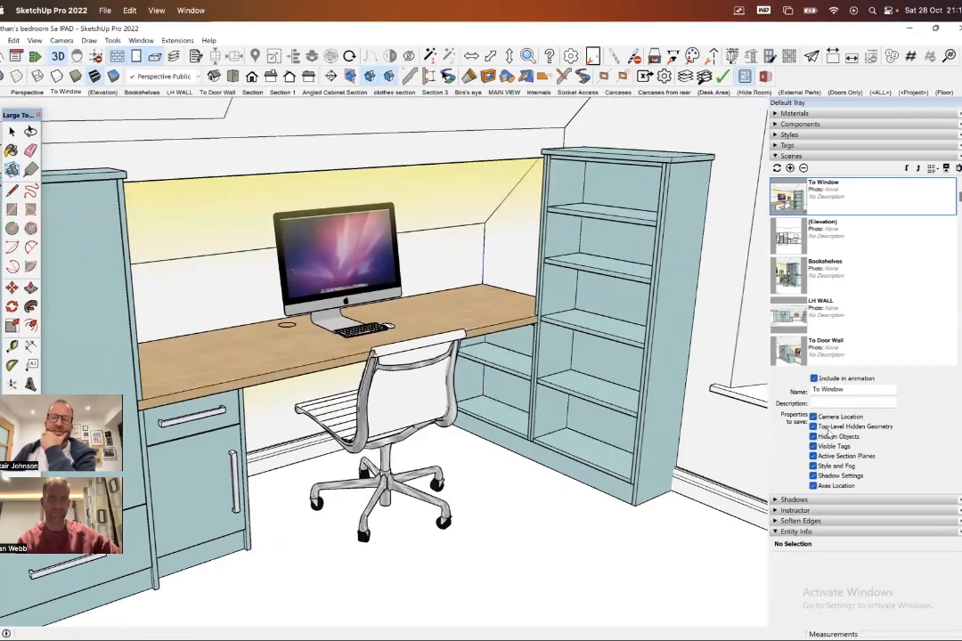
middle_drag(598, 378, 504, 353)
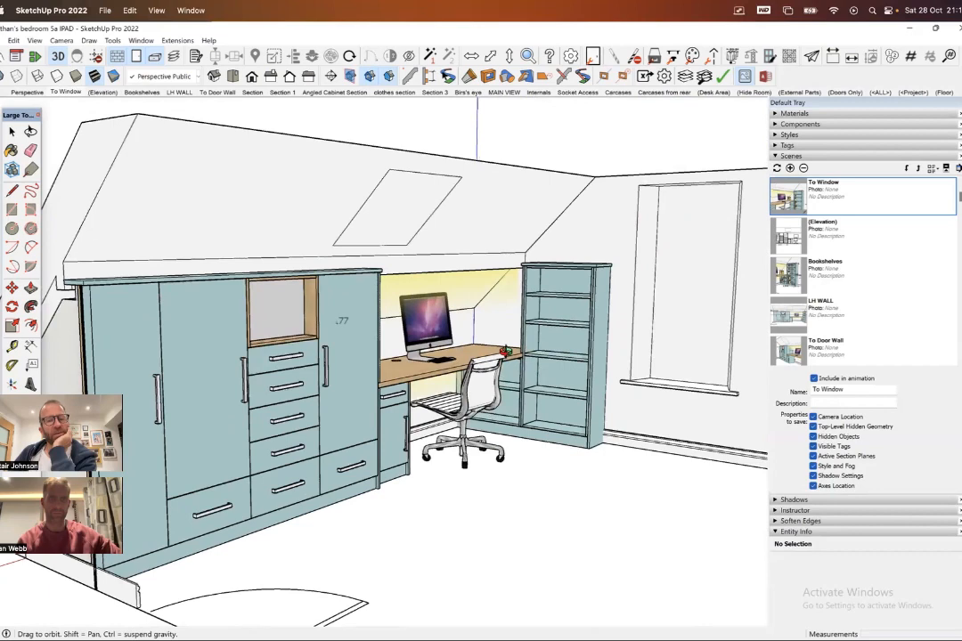
- Hide the door layer and delete the stray vertical dimension between the open wardrobe shelves beside the desk
scroll(504, 352, up, 3)
middle_drag(501, 324, 422, 333)
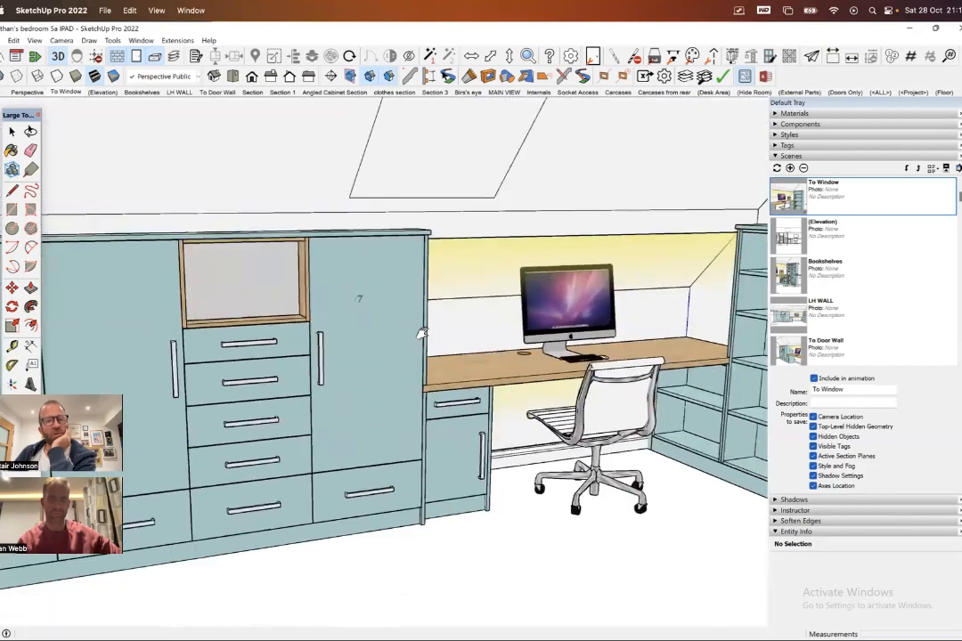
scroll(422, 333, down, 4)
scroll(422, 182, up, 4)
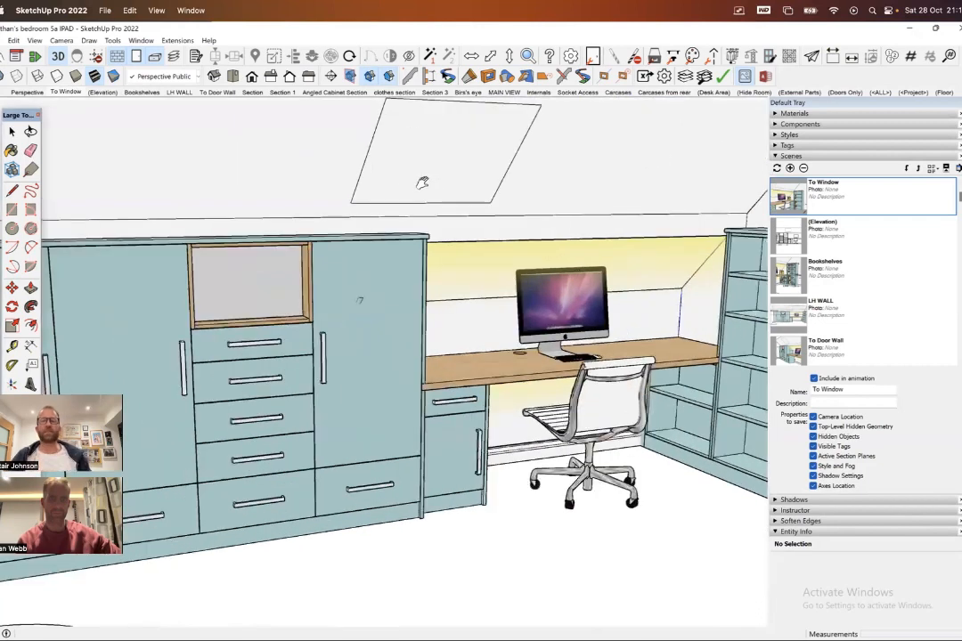
click(138, 58)
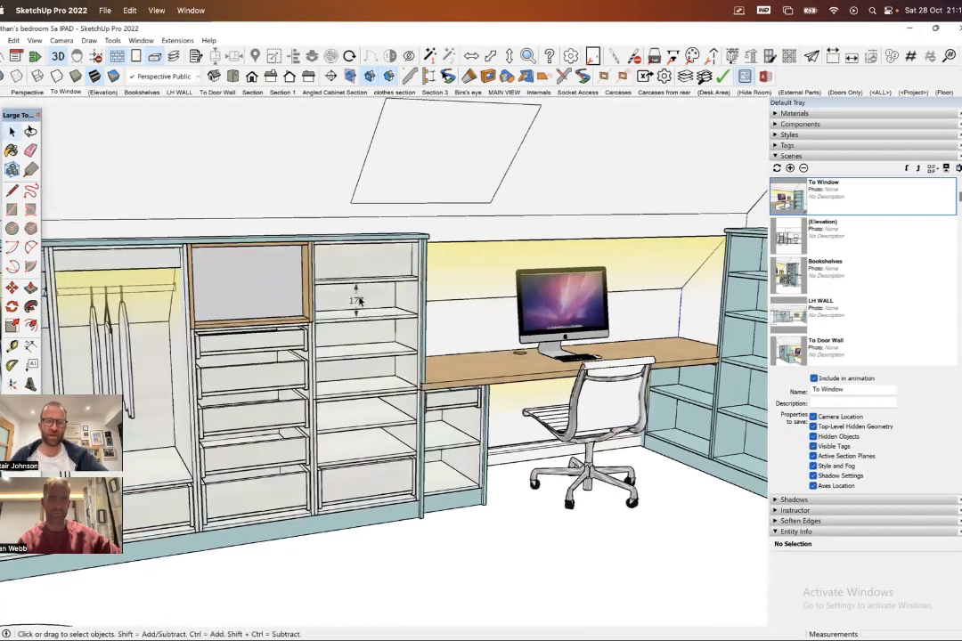
click(356, 301)
key(Delete)
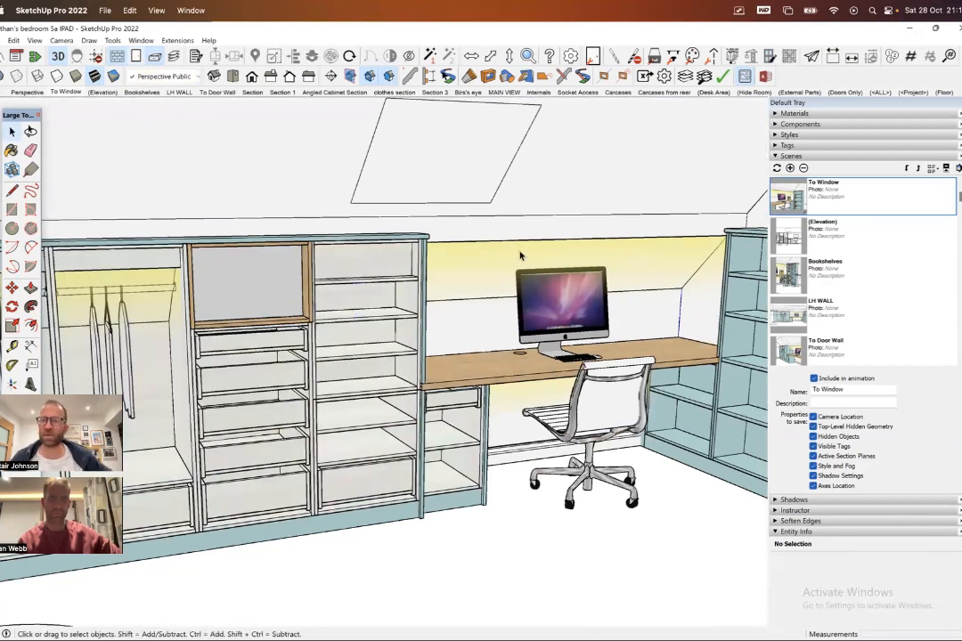
- Turn off the visibility of the Walls, Ceiling and Lights tags, leaving the furniture standing free of the room
click(775, 156)
click(770, 145)
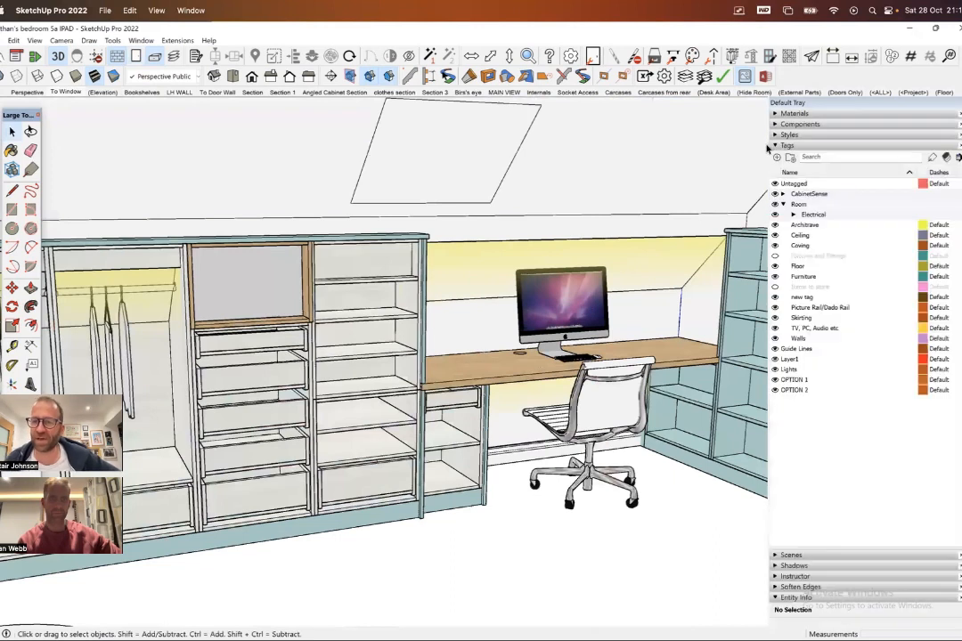
click(774, 339)
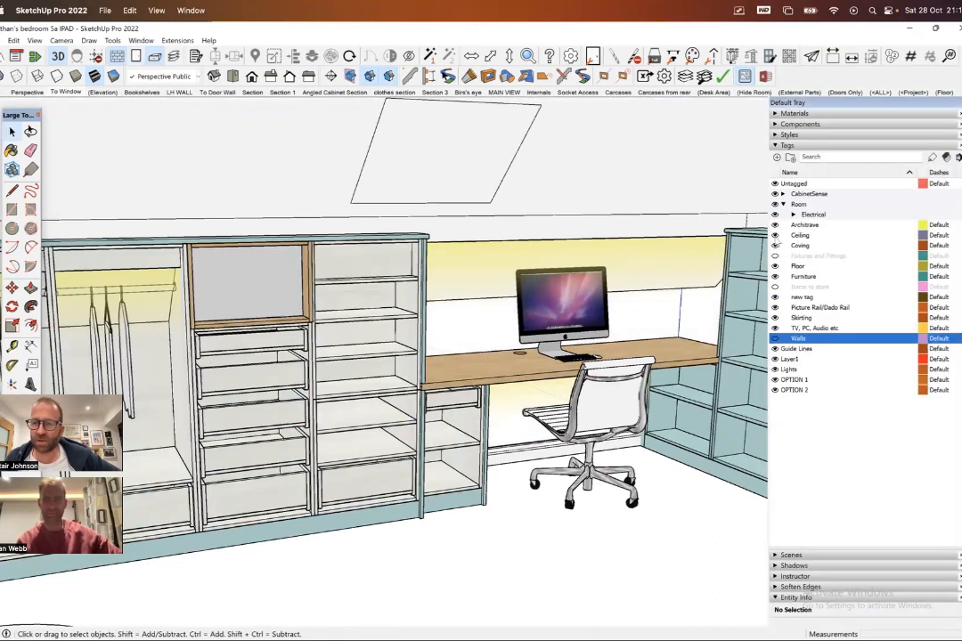
click(775, 236)
middle_drag(548, 263, 443, 282)
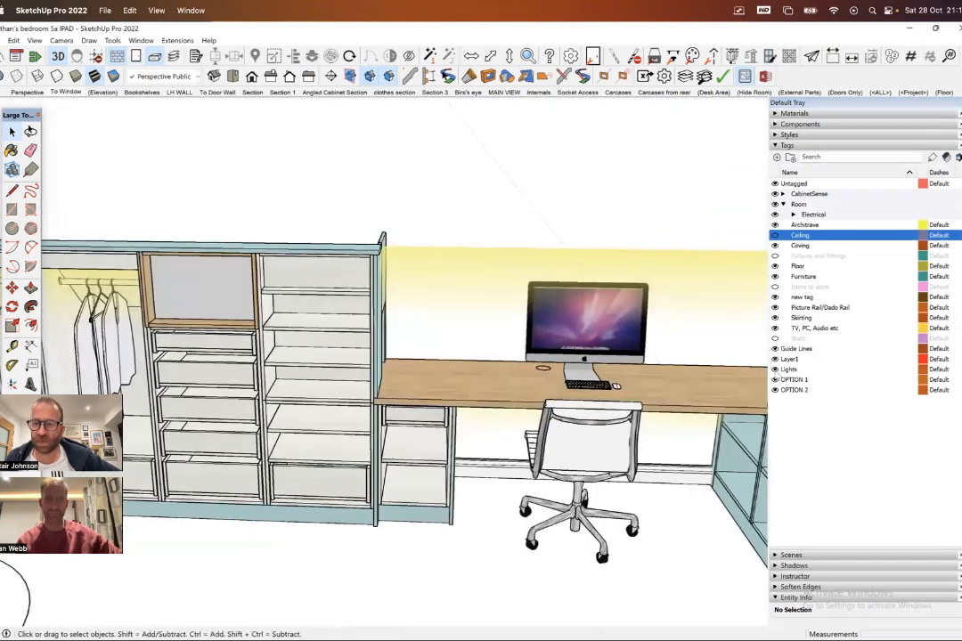
click(788, 368)
middle_drag(655, 315, 361, 277)
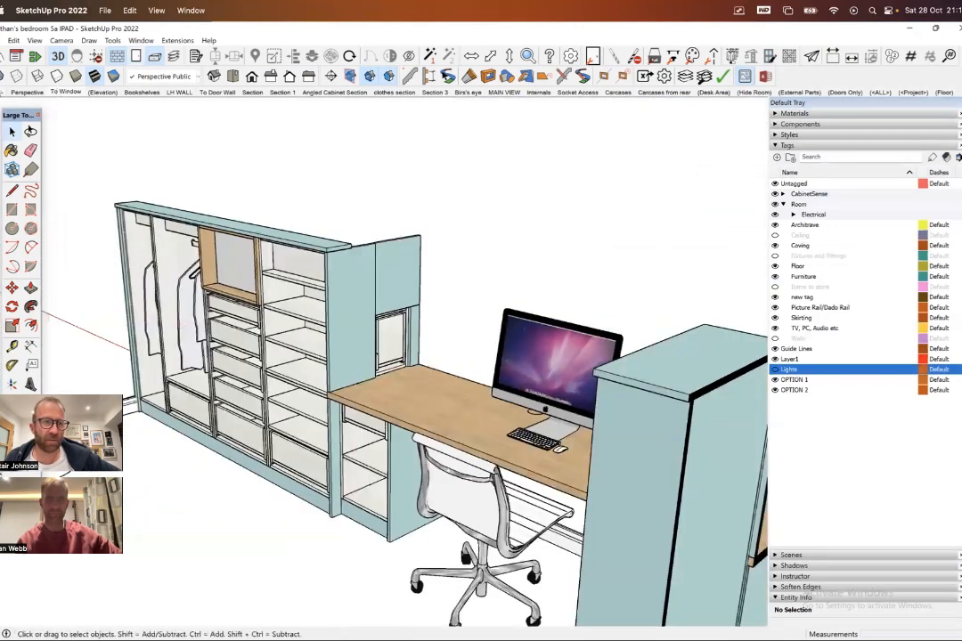
- Turn on the X-ray face style and frame the wardrobe, desk and bookshelves from above
click(3, 76)
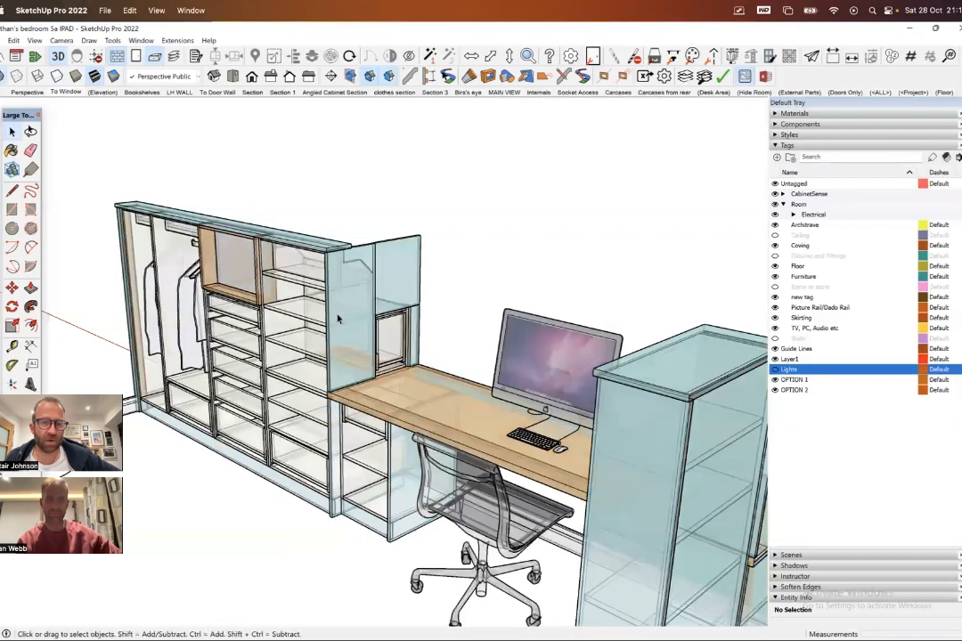
middle_drag(339, 316, 432, 261)
scroll(410, 358, down, 3)
scroll(431, 262, up, 2)
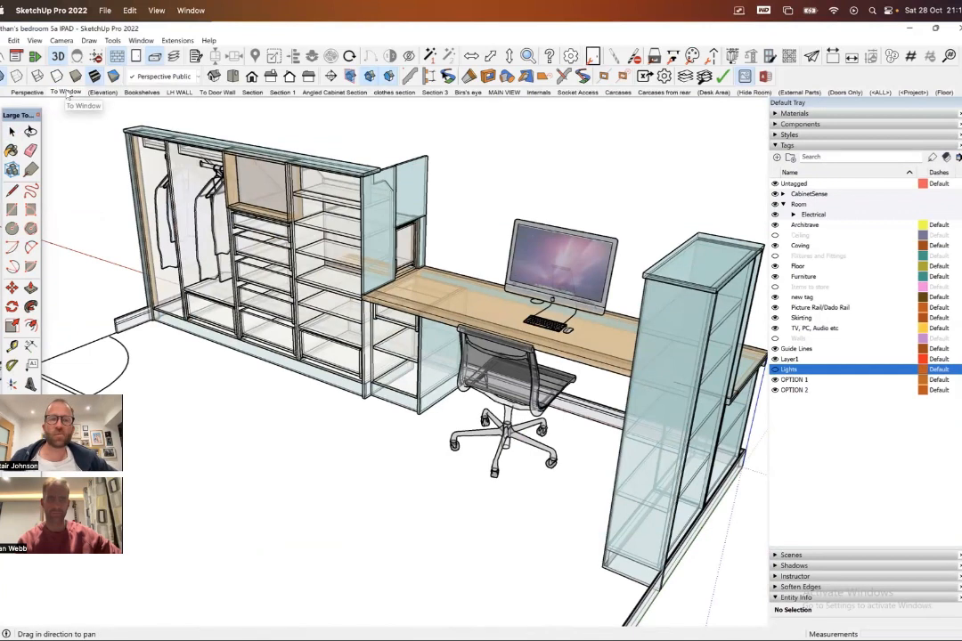
- Create a new scene of the X-ray furniture view, saving the style changes as a new style and keeping the default scene name
click(774, 145)
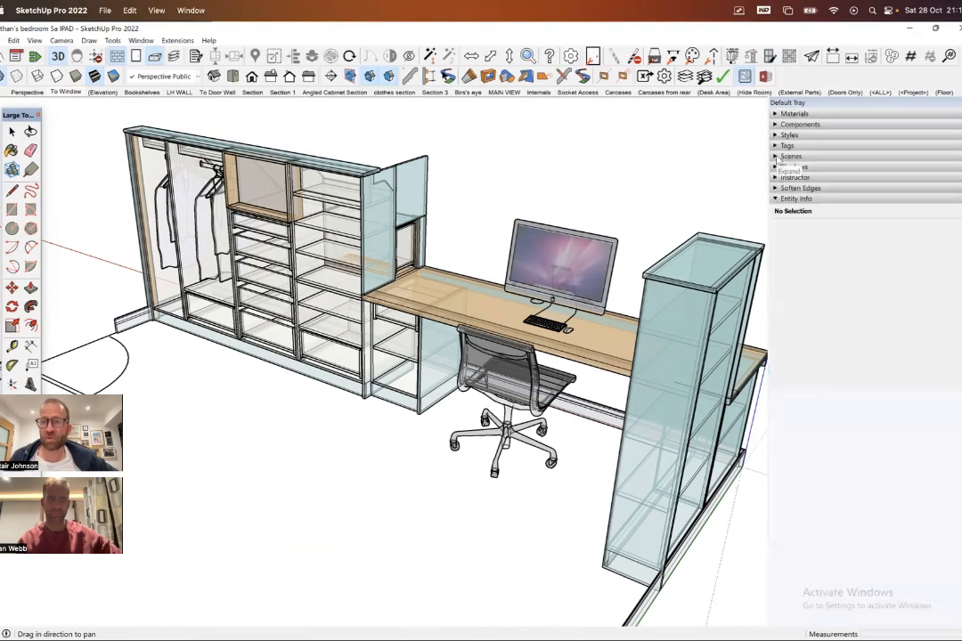
click(775, 156)
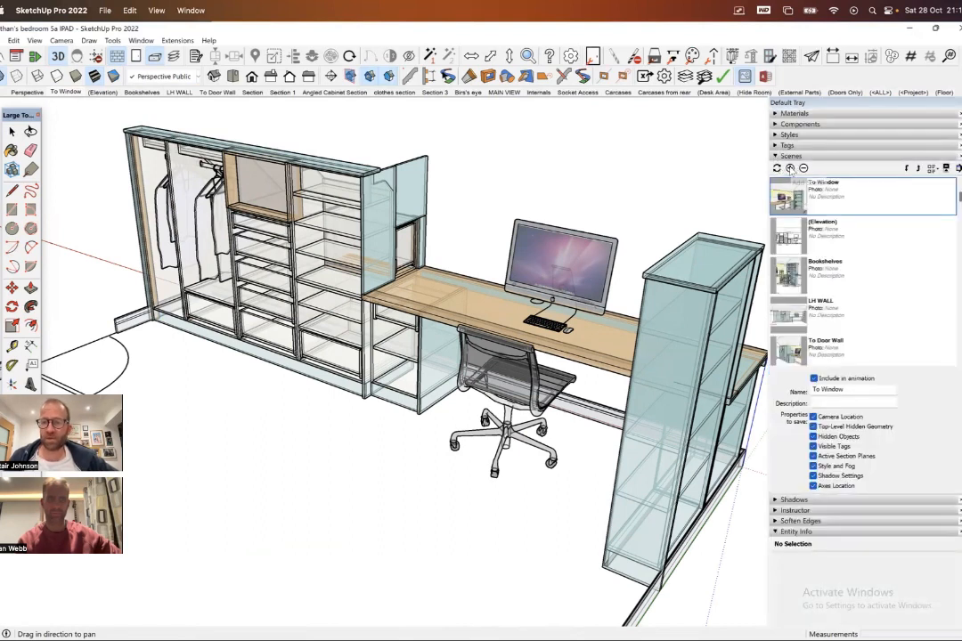
click(789, 168)
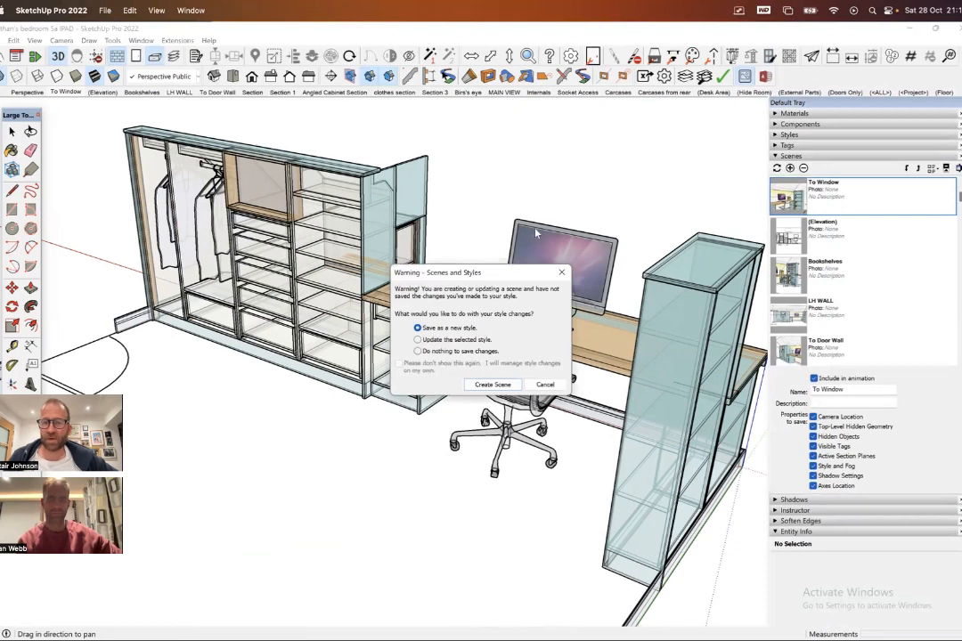
click(490, 384)
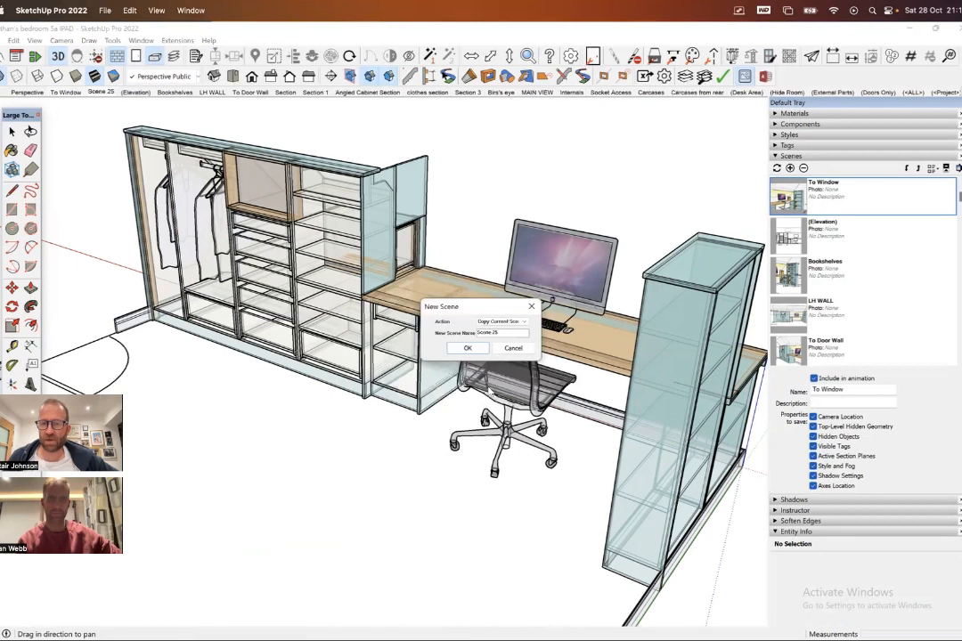
key(Return)
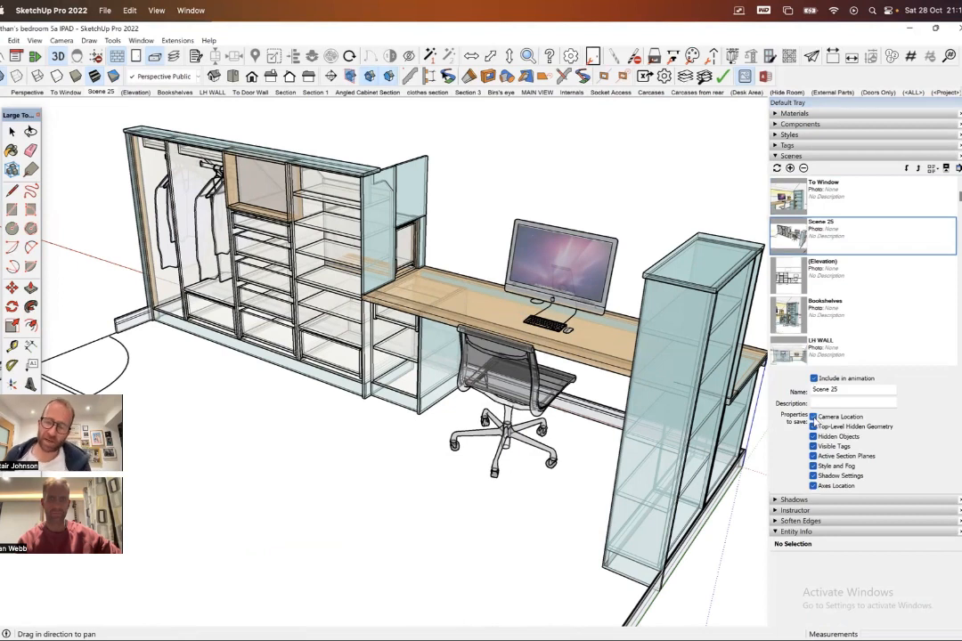
- Exclude Camera Location from the new X-ray scene's saved properties and update the scene
click(812, 417)
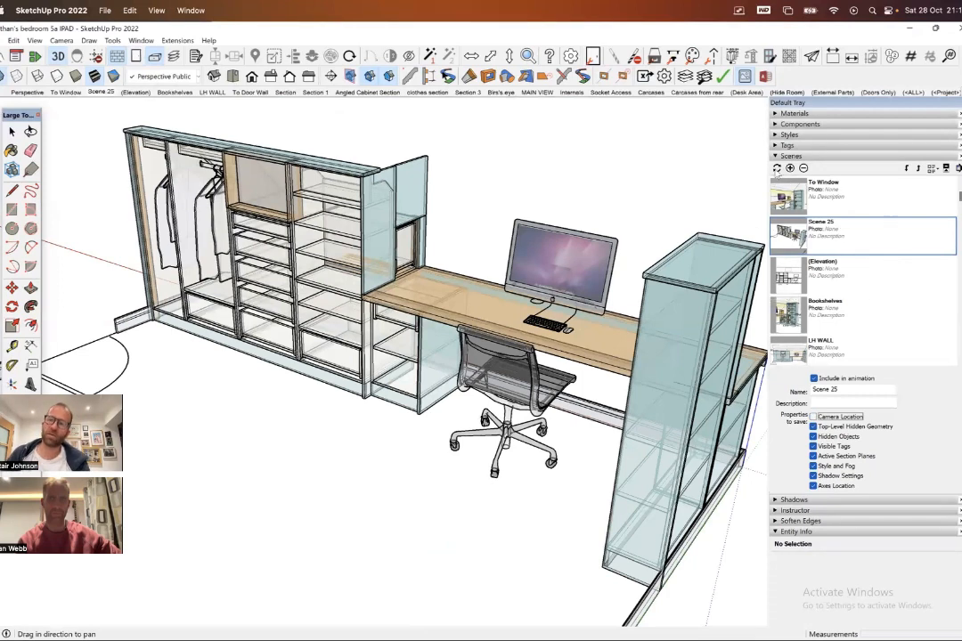
click(776, 168)
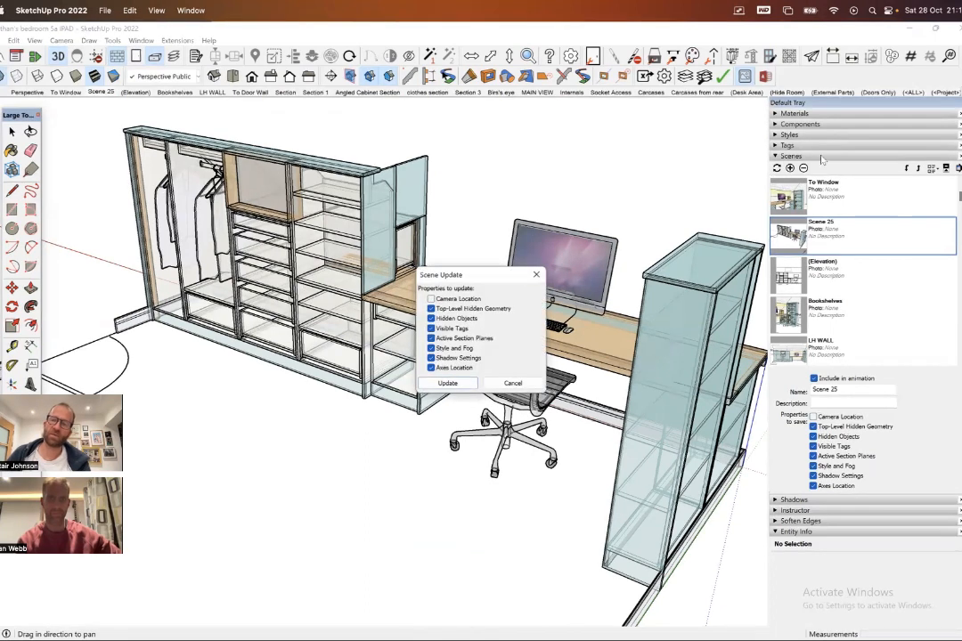
click(447, 383)
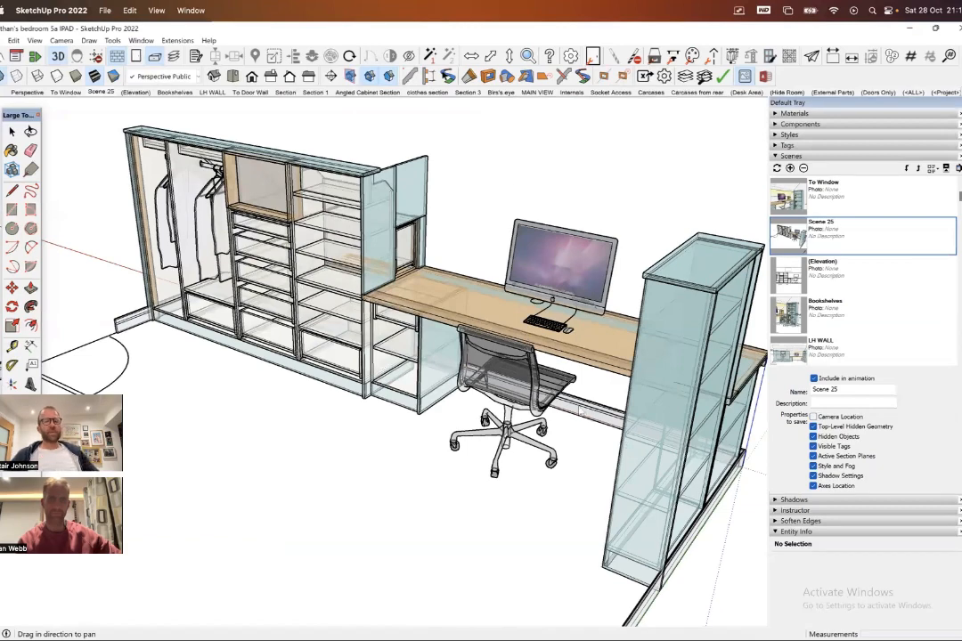
- Recall the To Window scene, exclude Camera Location from its saved properties and update it
middle_drag(314, 295, 563, 278)
scroll(563, 277, down, 4)
middle_drag(405, 347, 390, 330)
scroll(476, 322, up, 4)
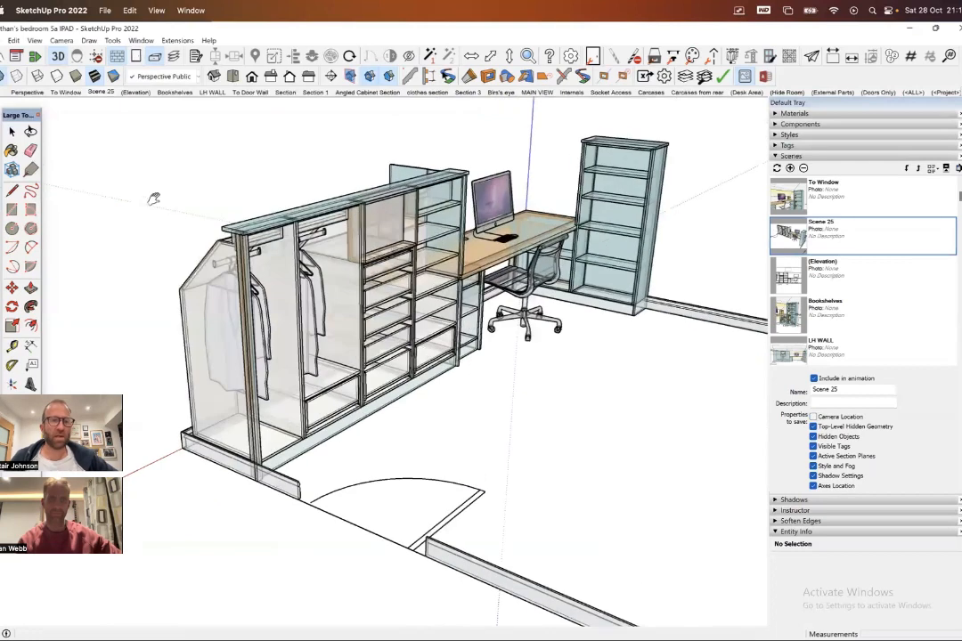
click(66, 92)
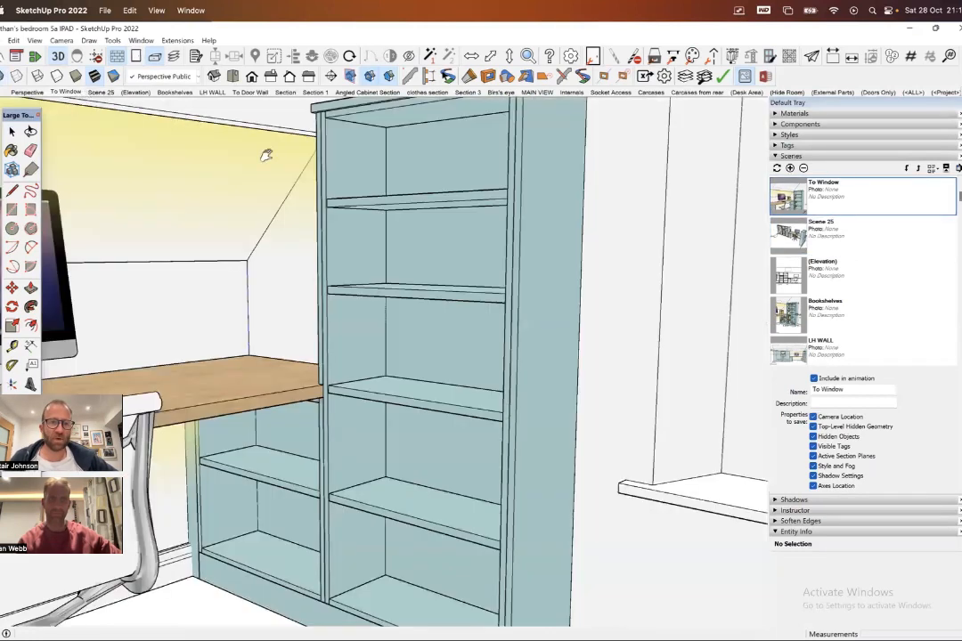
click(813, 418)
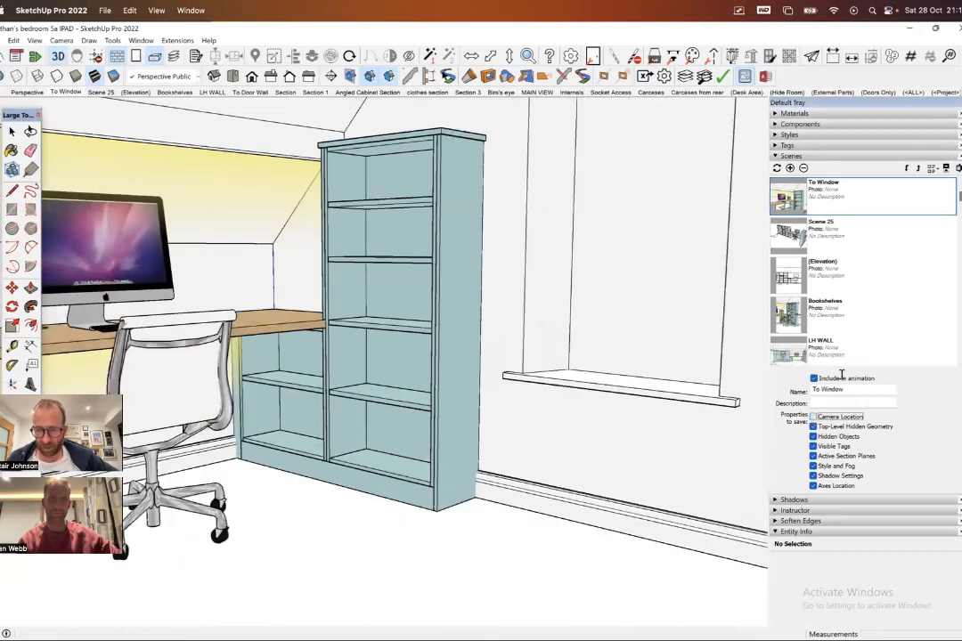
click(776, 169)
click(444, 383)
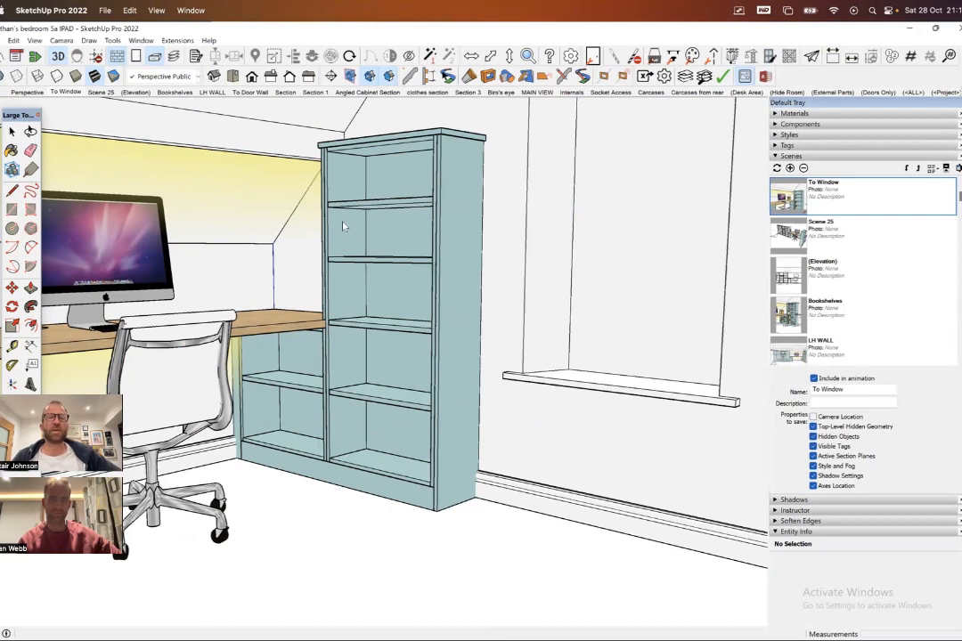
- Switch to Scene 25 and back to To Window, and orbit to a close view of the wardrobe's hanging space and drawers
click(100, 92)
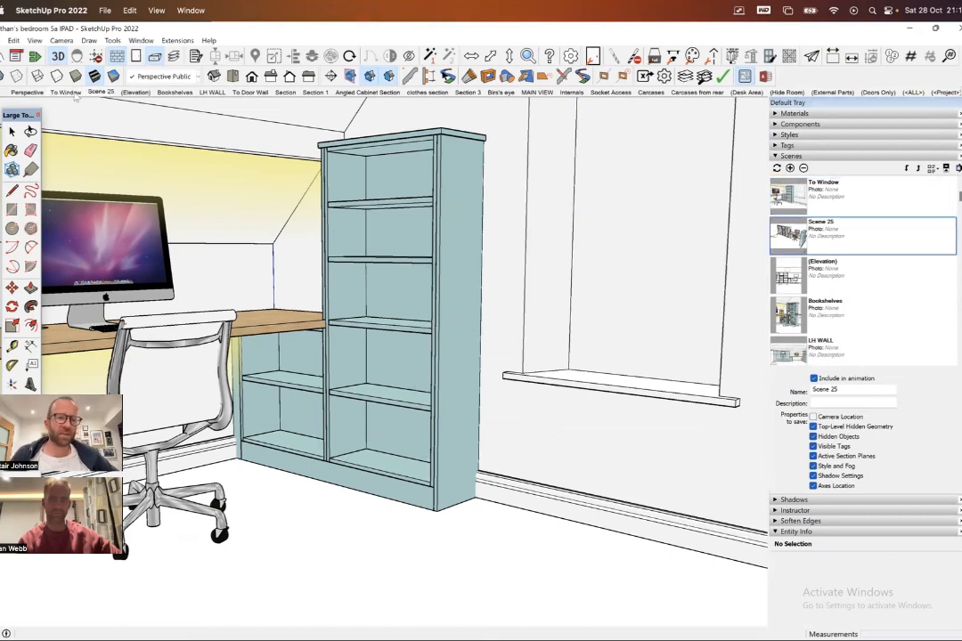
click(62, 91)
middle_drag(357, 271, 543, 205)
shift+middle_drag(493, 336, 614, 258)
scroll(321, 406, down, 2)
shift+middle_drag(308, 411, 427, 302)
scroll(397, 330, down, 2)
middle_drag(414, 254, 285, 331)
scroll(303, 312, up, 3)
shift+middle_drag(285, 331, 319, 279)
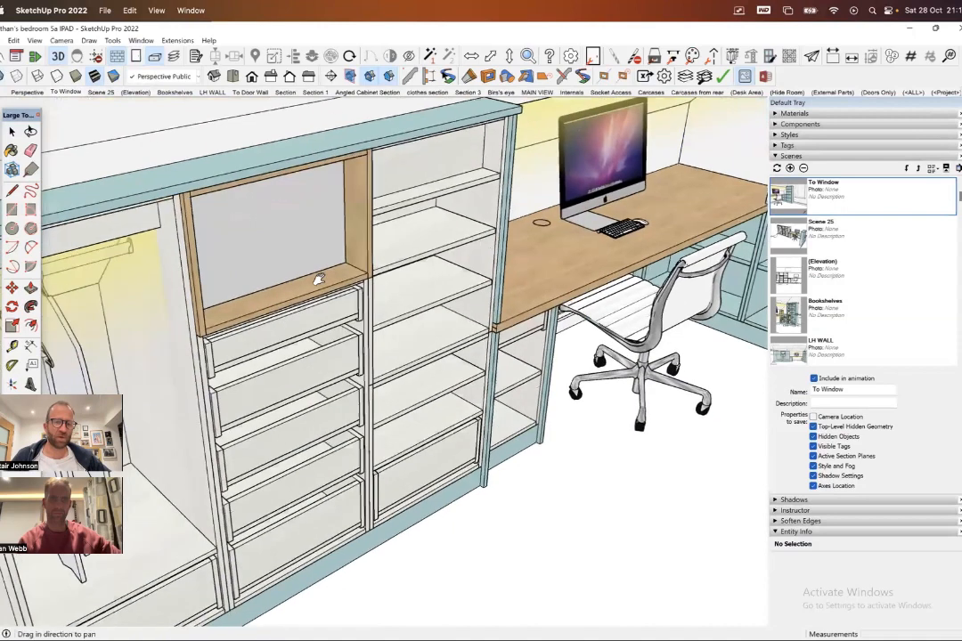
- Recall Scene 25 from the current viewpoint and compare the X-ray wardrobe with its doors hidden and shown
click(101, 92)
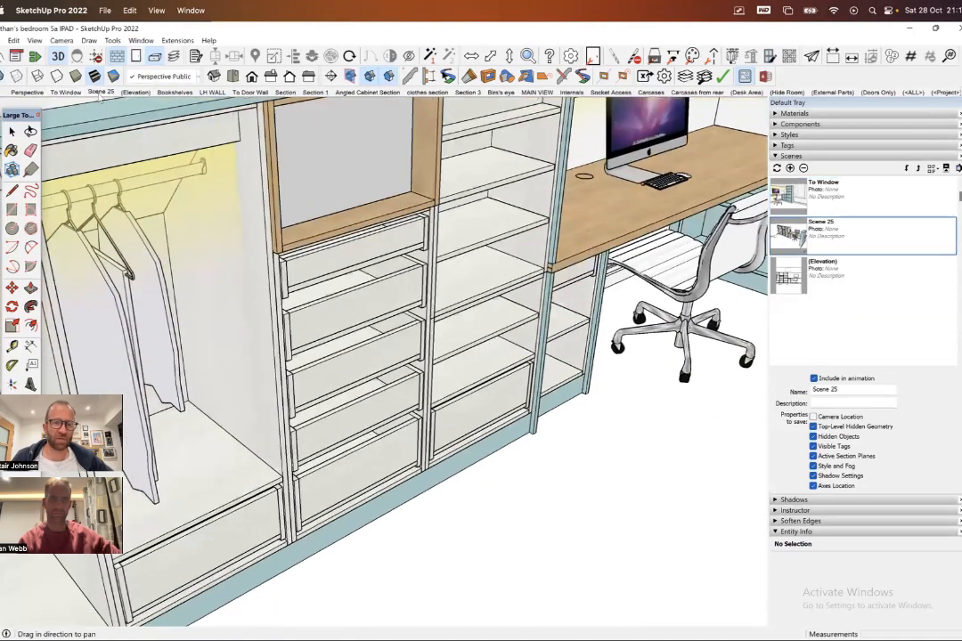
key(x)
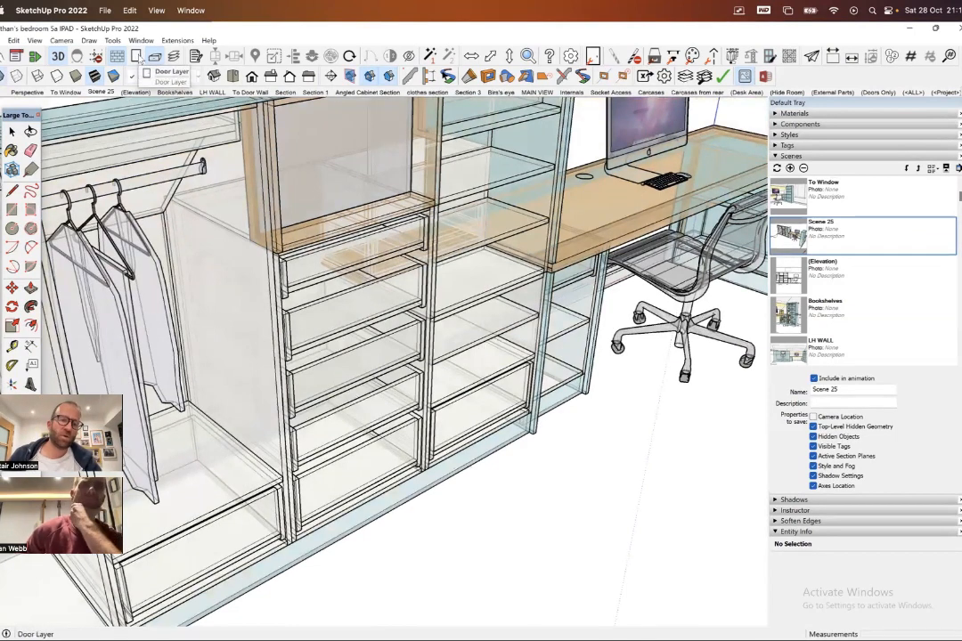
click(137, 57)
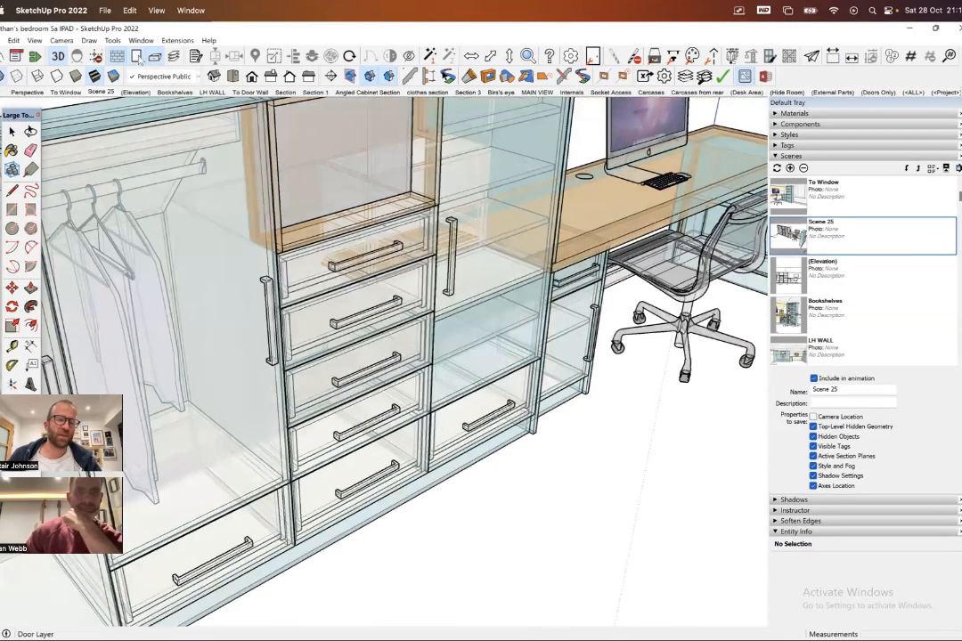
click(138, 58)
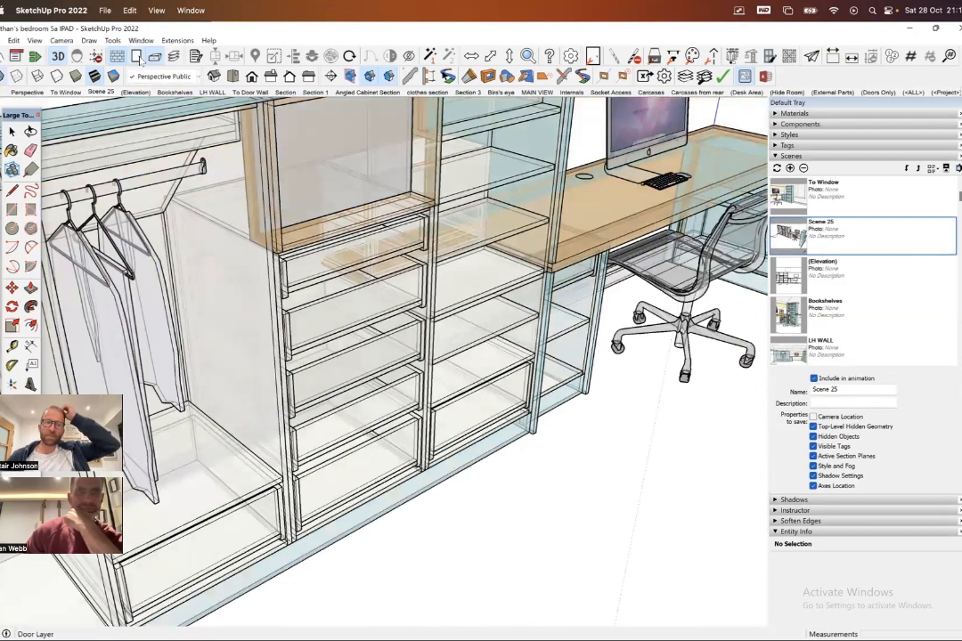
click(138, 57)
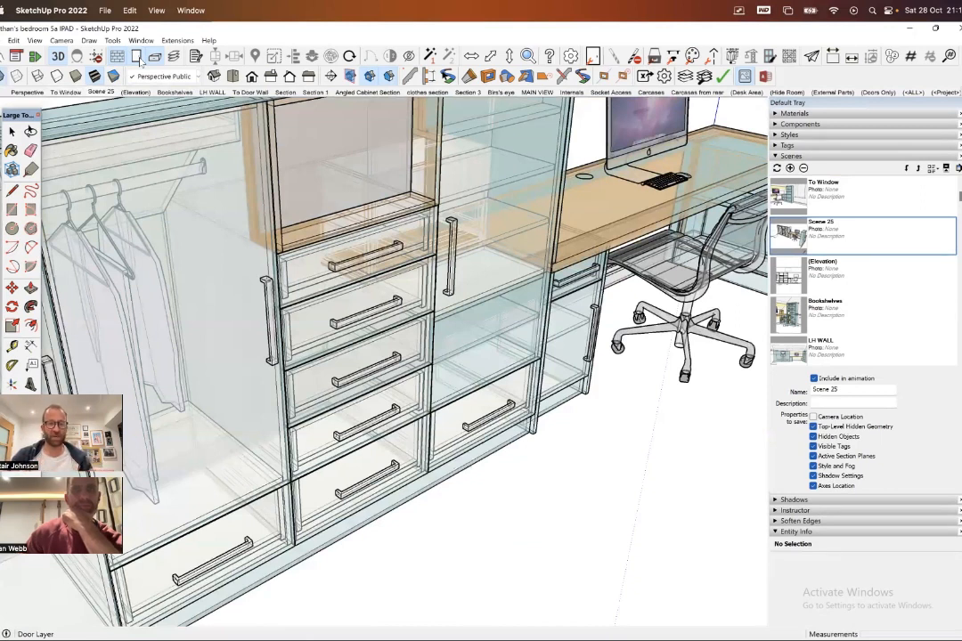
- Recall the Perspective scene, hide the door layer and orbit to face the wardrobe interior and desk
click(28, 92)
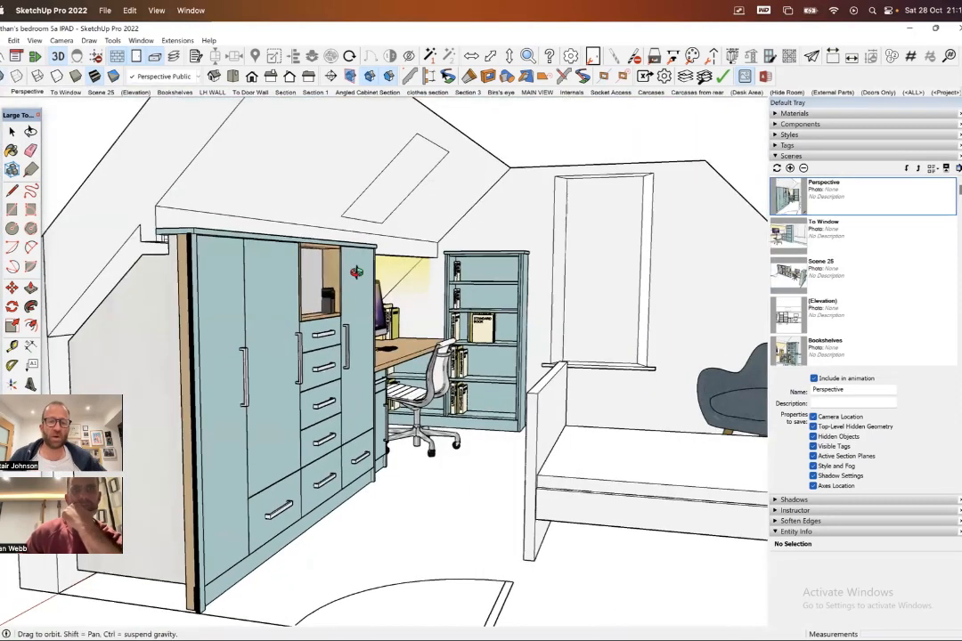
click(141, 60)
mouse_move(242, 330)
middle_down()
mouse_move(412, 262)
mouse_move(460, 338)
mouse_move(233, 326)
middle_up()
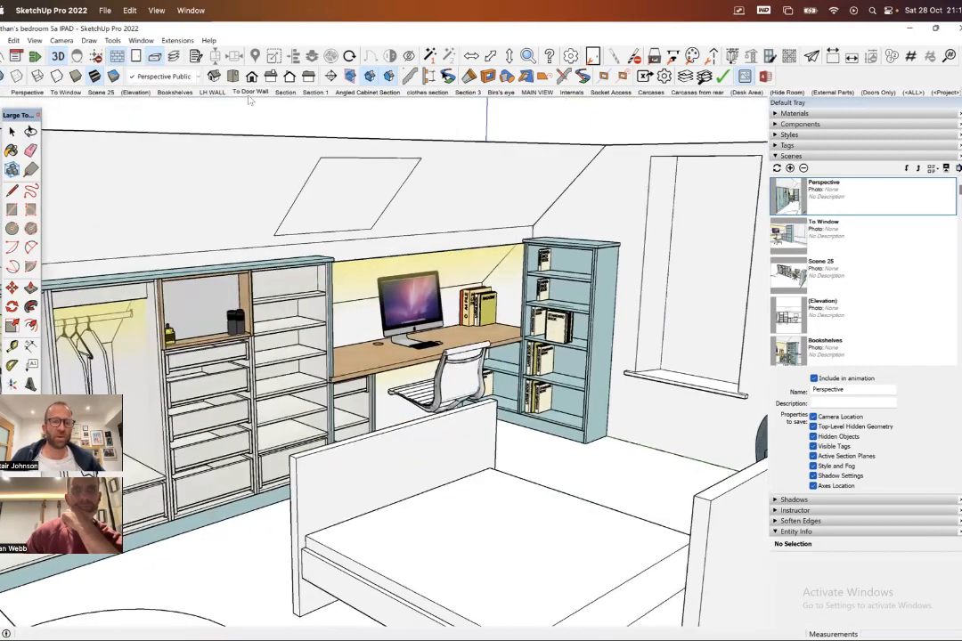
- View the To Door Wall and LH WALL scenes, and return to Perspective to orbit around the open wardrobe
click(250, 93)
click(212, 93)
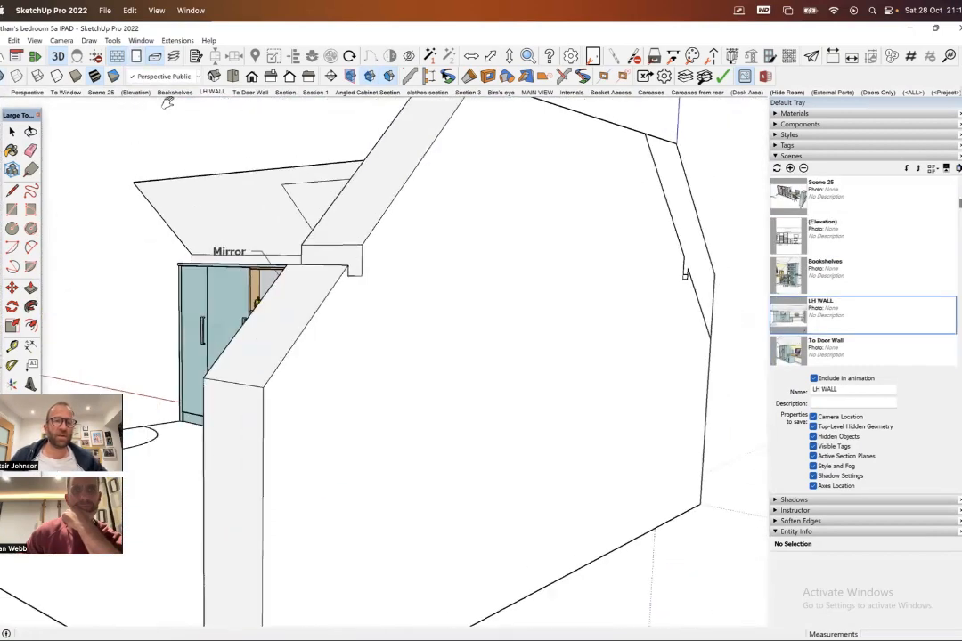
click(27, 93)
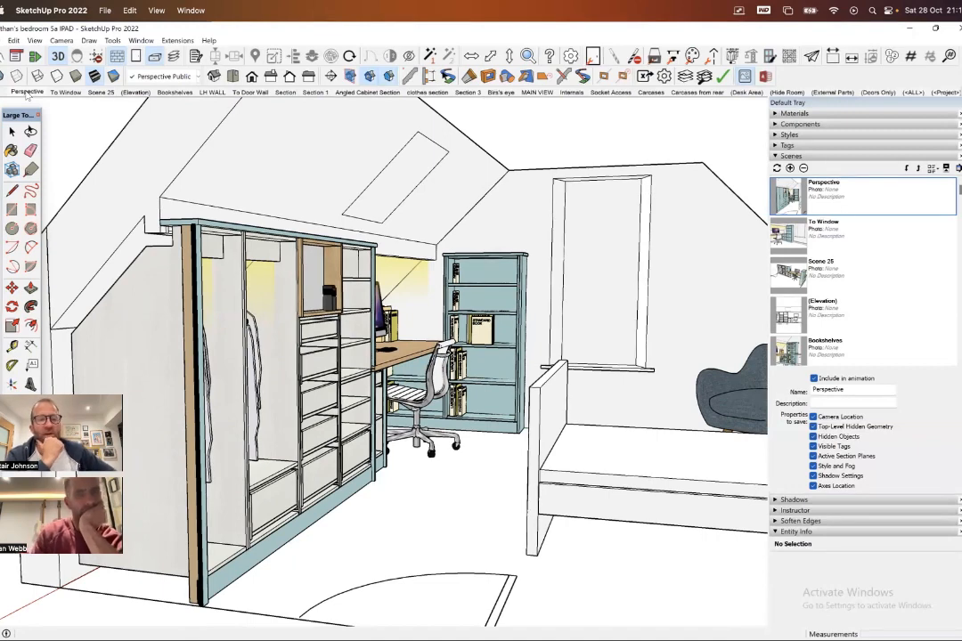
shift+middle_drag(485, 238, 624, 187)
middle_drag(399, 272, 360, 277)
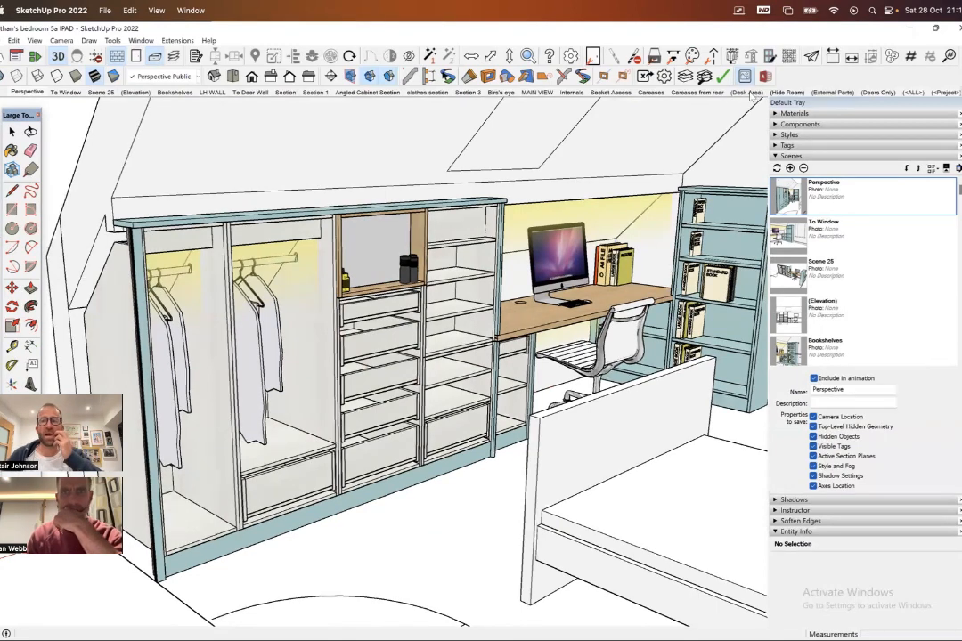
- View the Desk Area, Hide Room and External Parts scenes, and orbit around the external parts
click(748, 92)
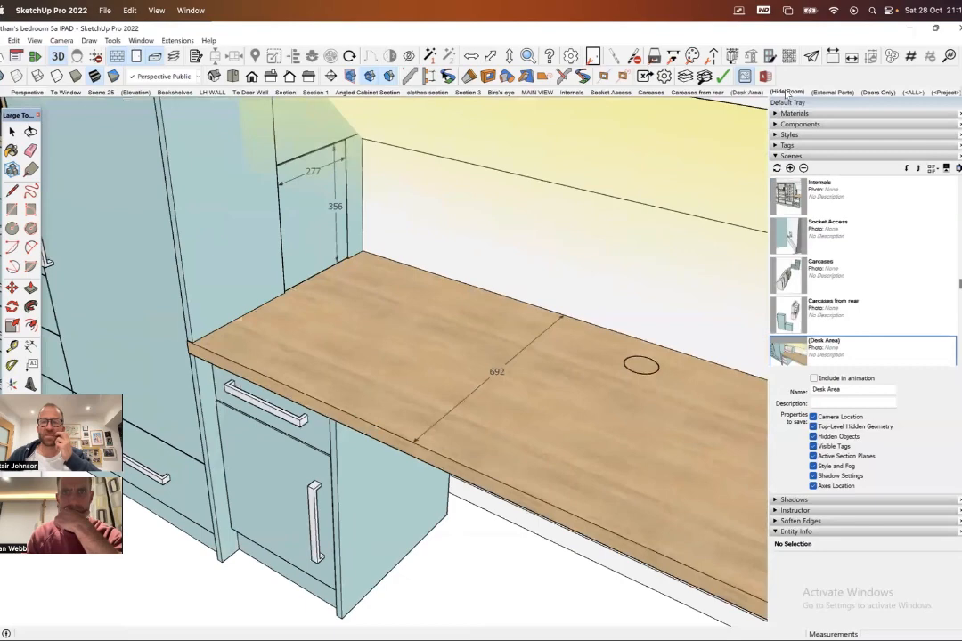
click(787, 92)
click(824, 92)
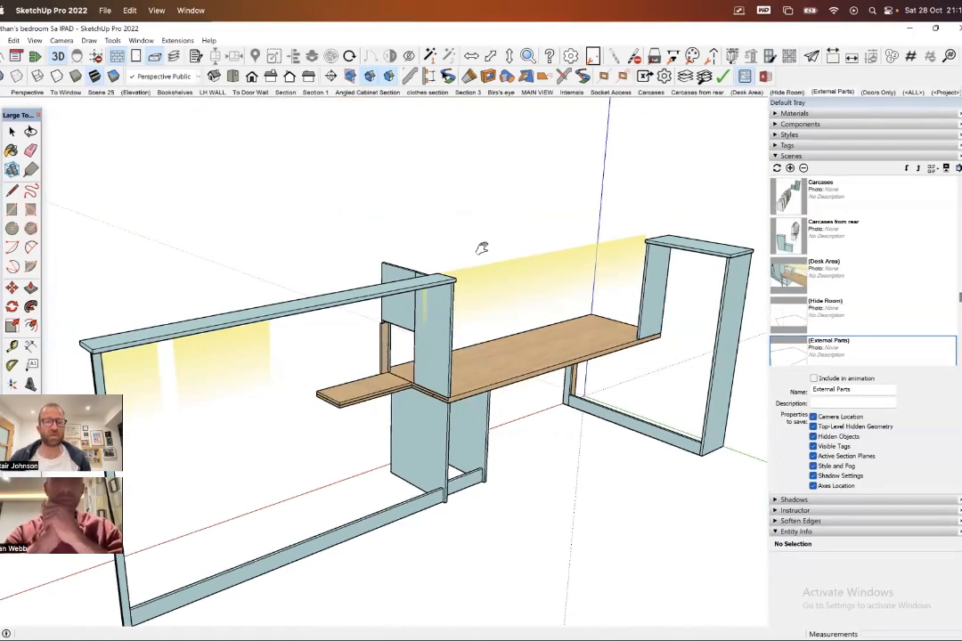
middle_drag(490, 311, 388, 317)
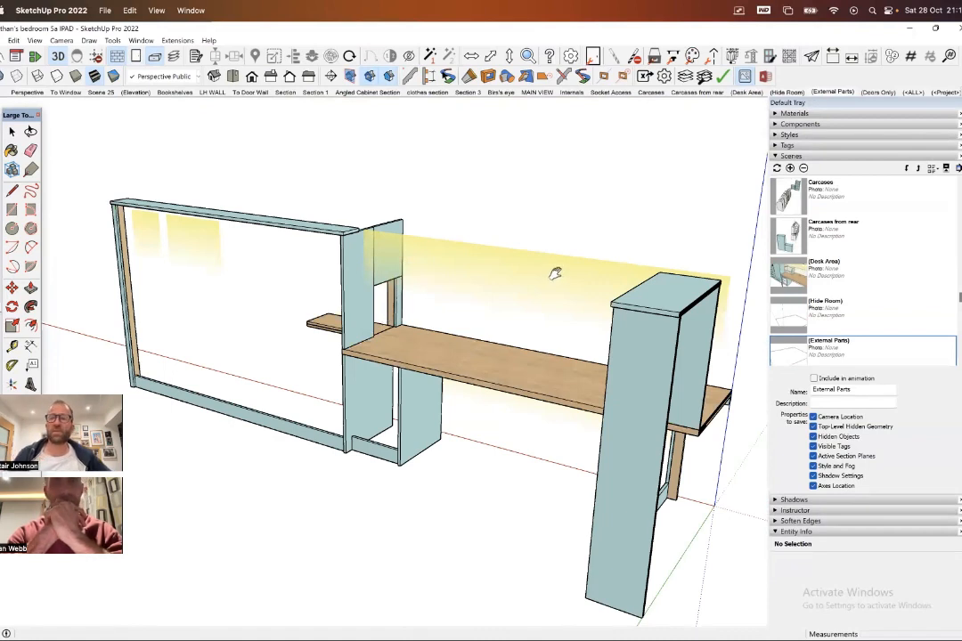
- Collapse the scene settings, recall the External Parts scene and view the panels and desktop from a shifted viewpoint
click(774, 156)
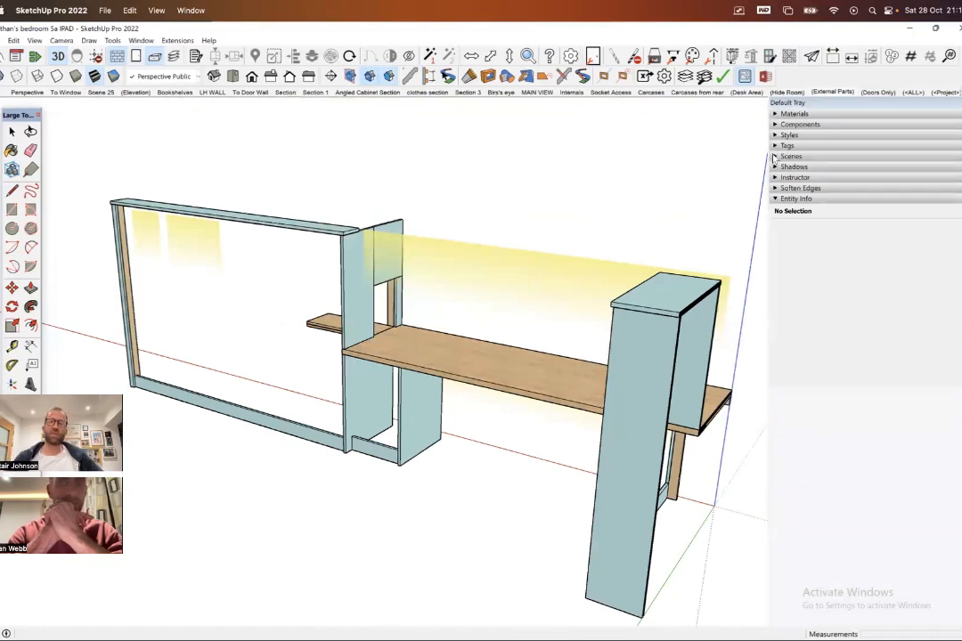
click(833, 92)
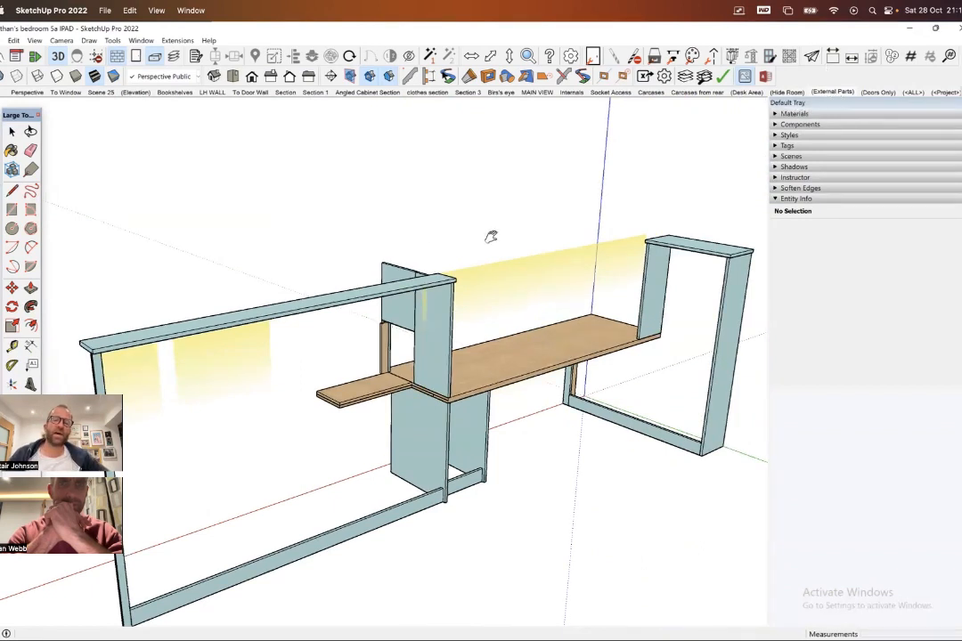
shift+middle_drag(371, 307, 377, 229)
mouse_move(522, 217)
middle_down()
mouse_move(467, 221)
mouse_move(236, 281)
mouse_move(317, 258)
mouse_move(223, 246)
mouse_move(437, 270)
middle_up()
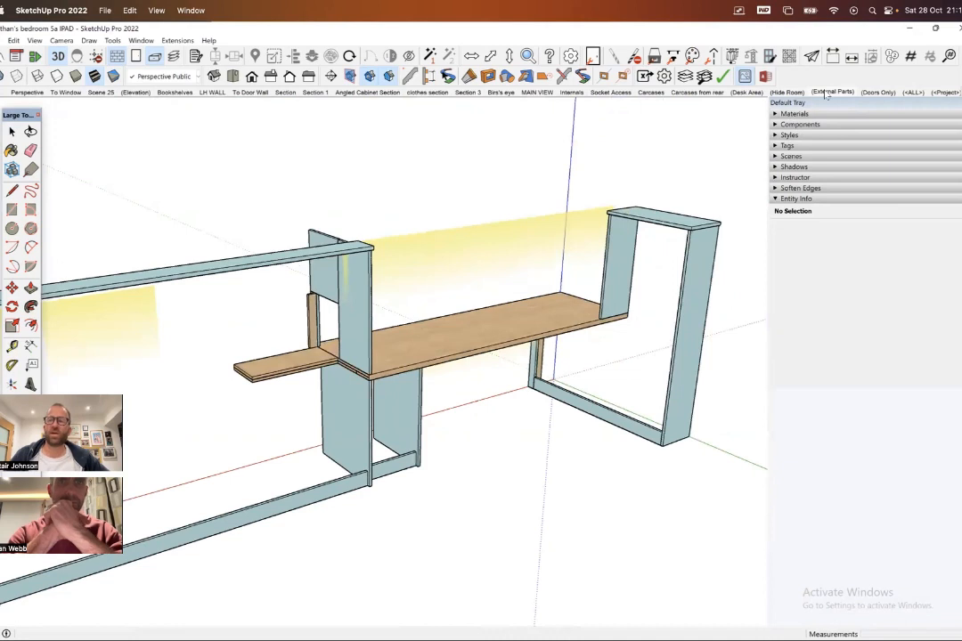
- Reopen the scene settings and switch Hidden Objects and Active Section Planes off and back on for the External Parts scene
click(790, 156)
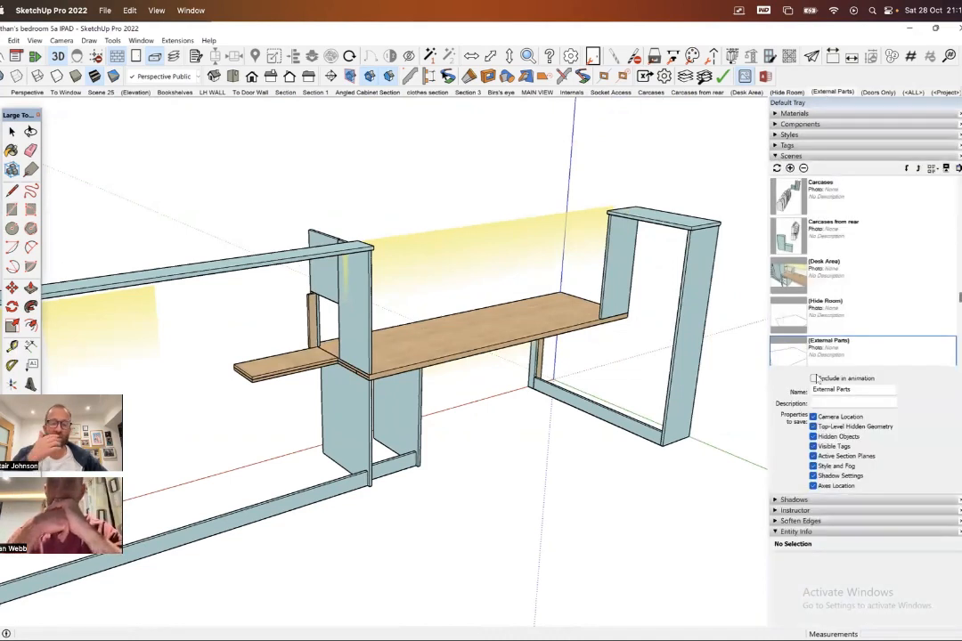
click(813, 437)
click(813, 437)
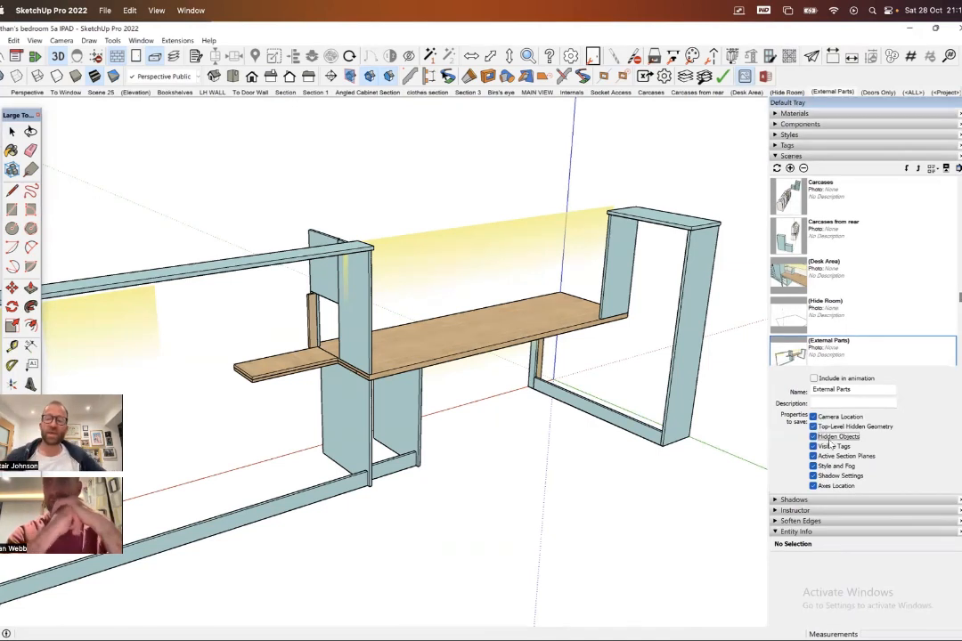
click(812, 456)
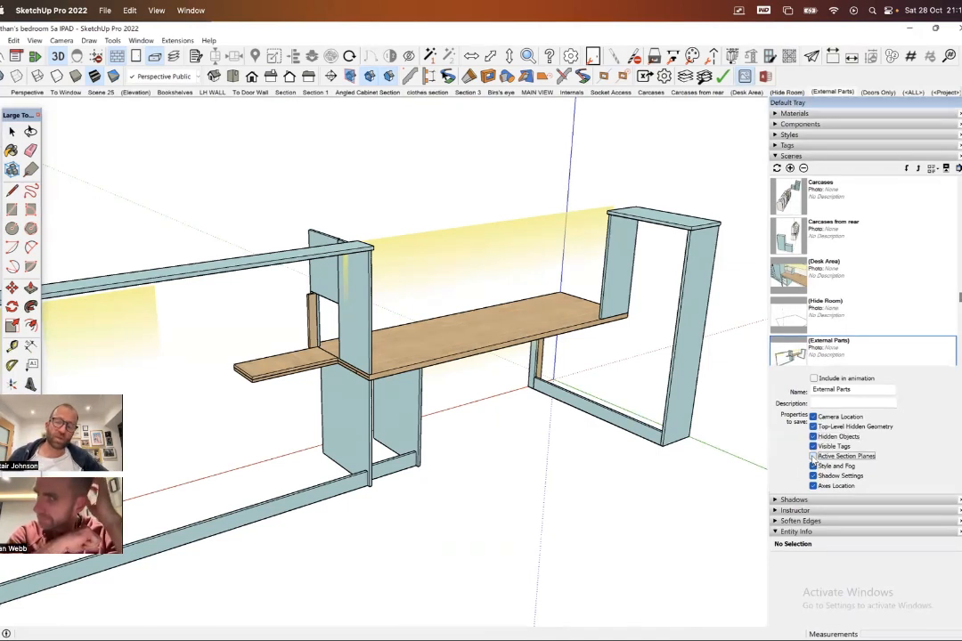
click(812, 456)
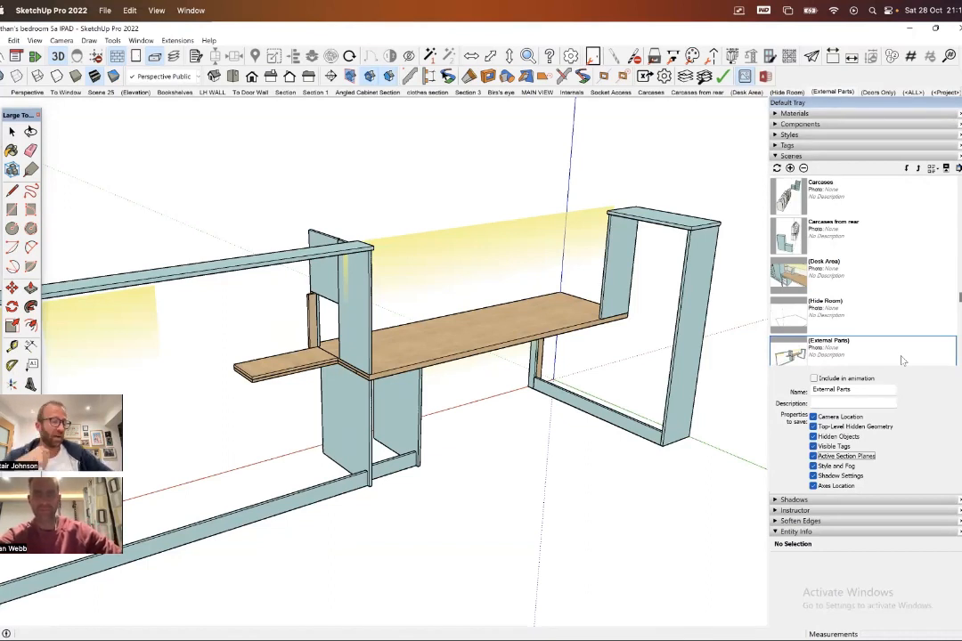
scroll(516, 176, down, 3)
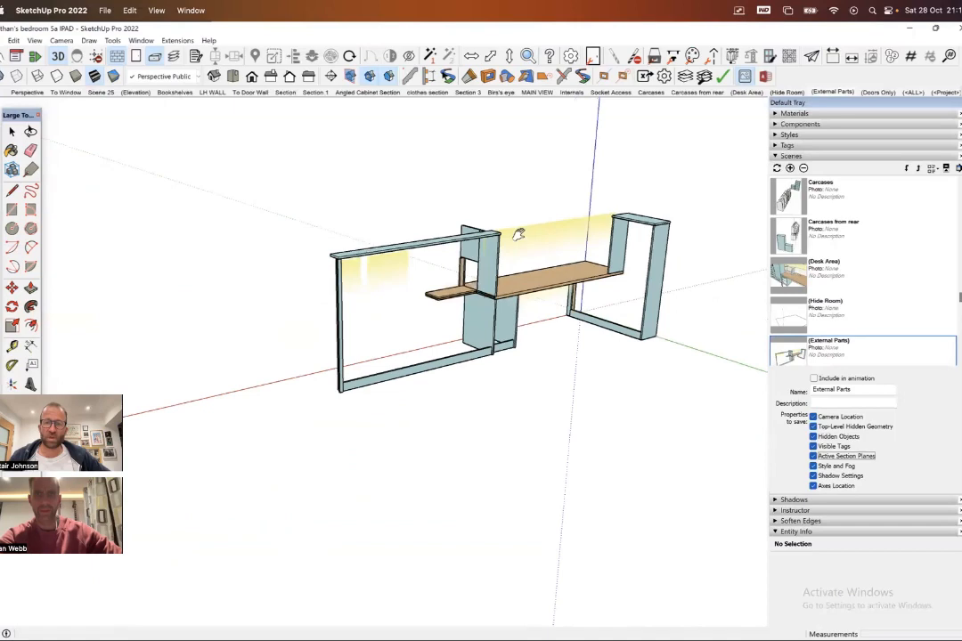
- Recall the Section 1 scene and capture a screenshot framed around the sectioned wardrobe and its drawer dimensions
click(313, 93)
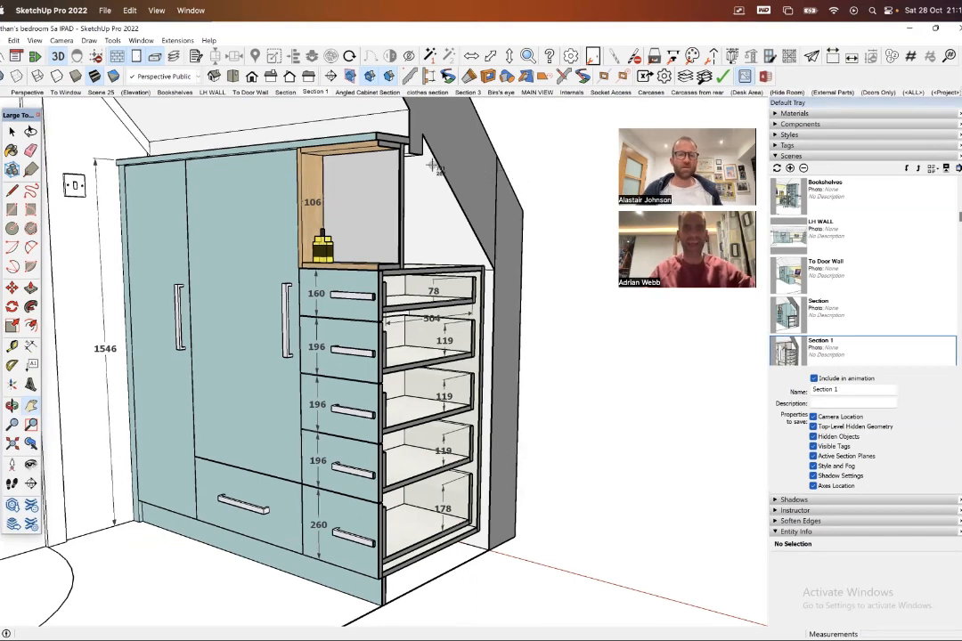
drag(81, 103, 547, 595)
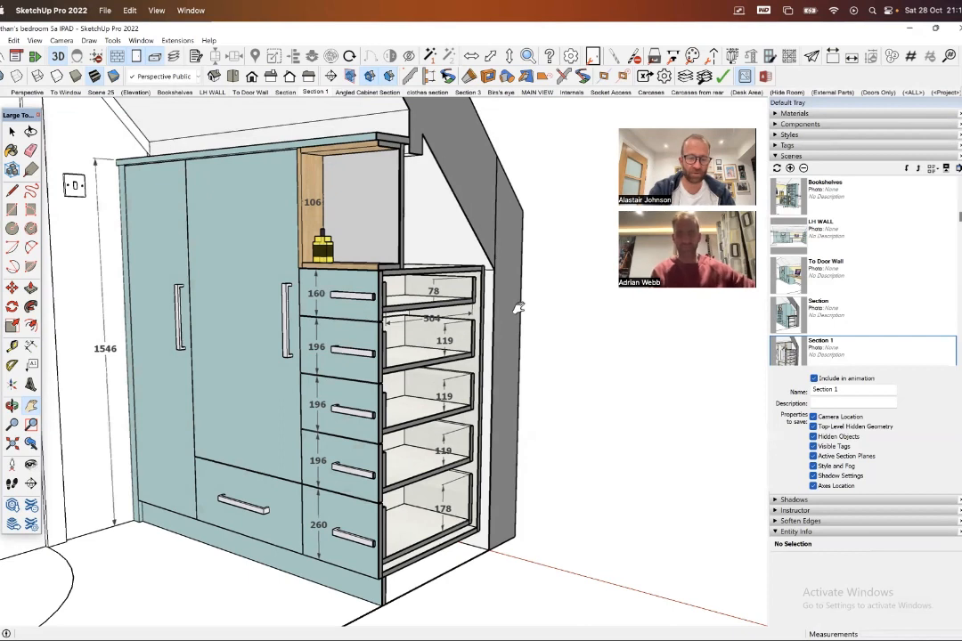
key(super+shift+5)
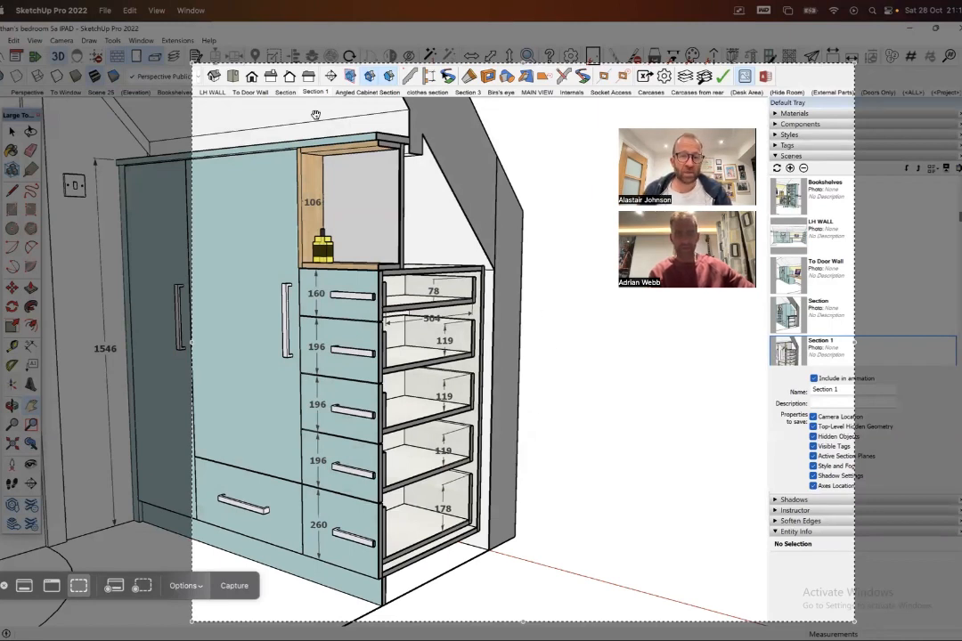
drag(330, 174, 247, 177)
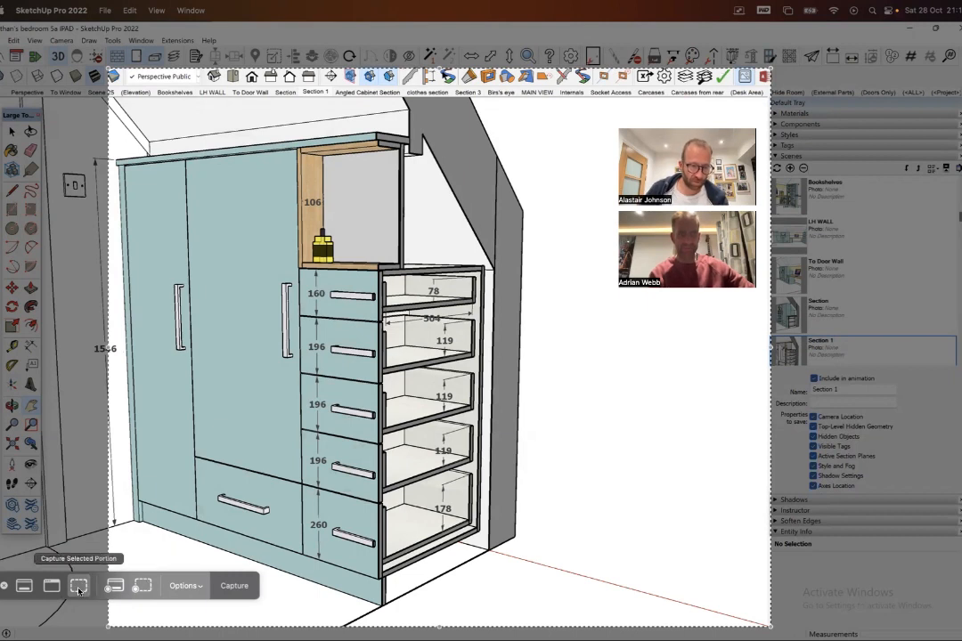
drag(108, 68, 81, 107)
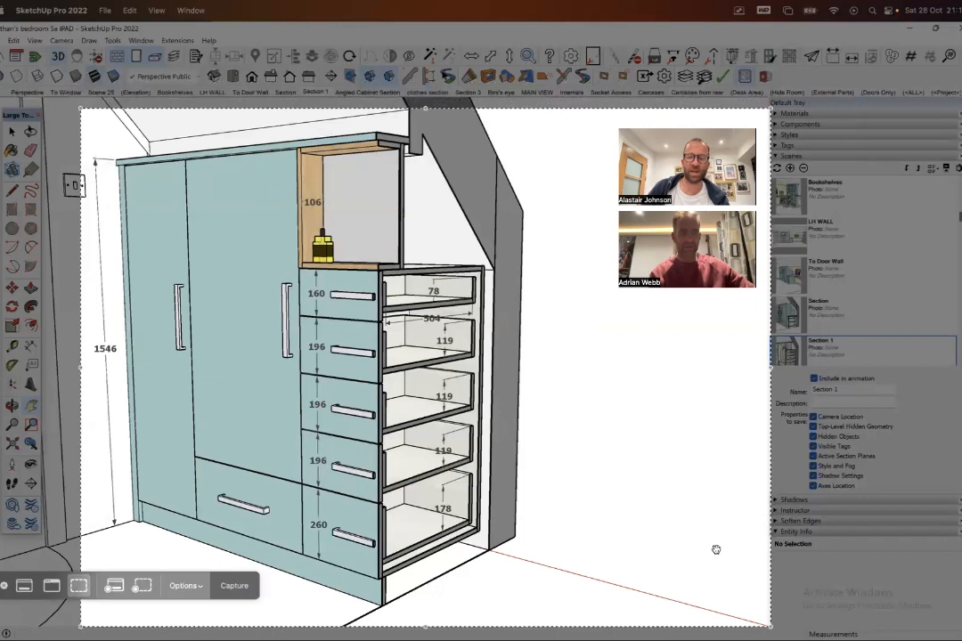
drag(764, 616, 543, 594)
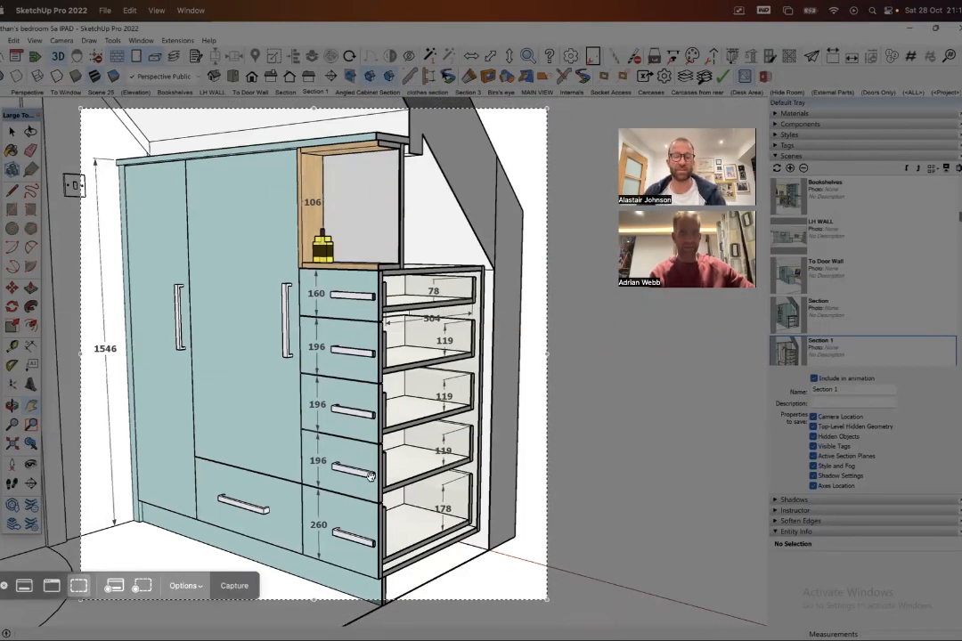
click(229, 585)
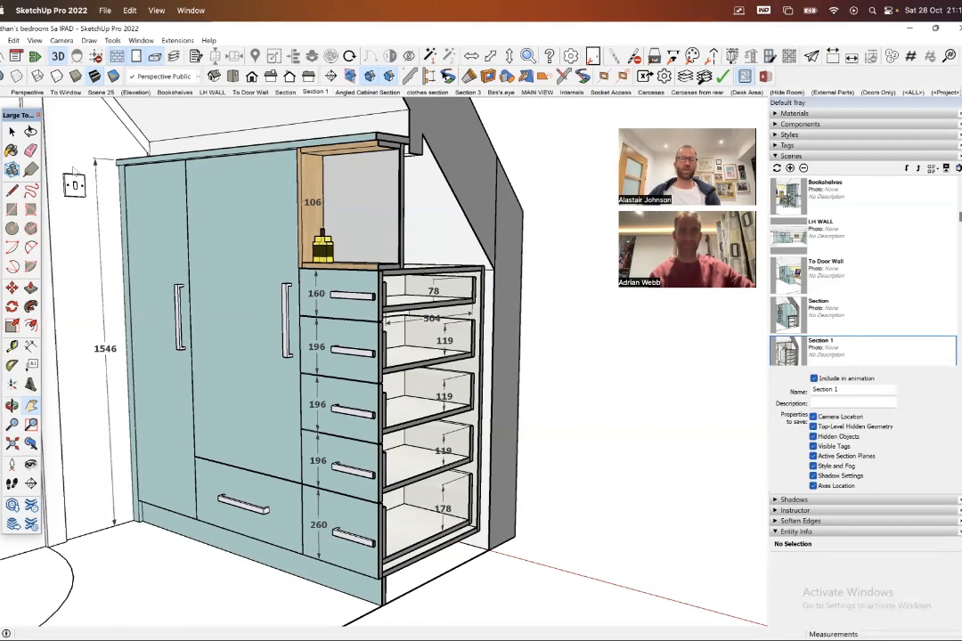
- Switch to the Section scene to view the cut through the wardrobe's shelves
click(285, 92)
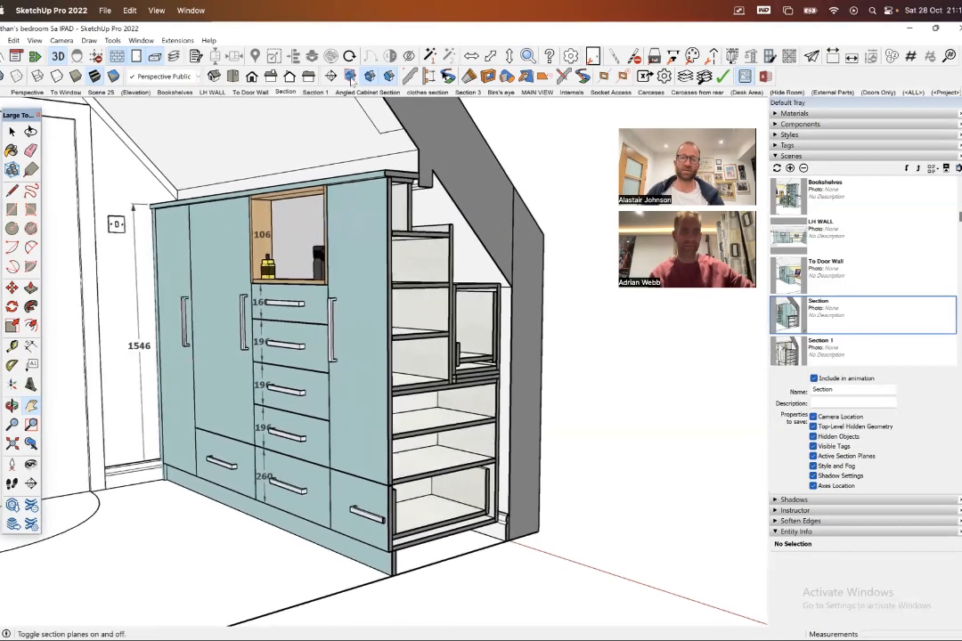